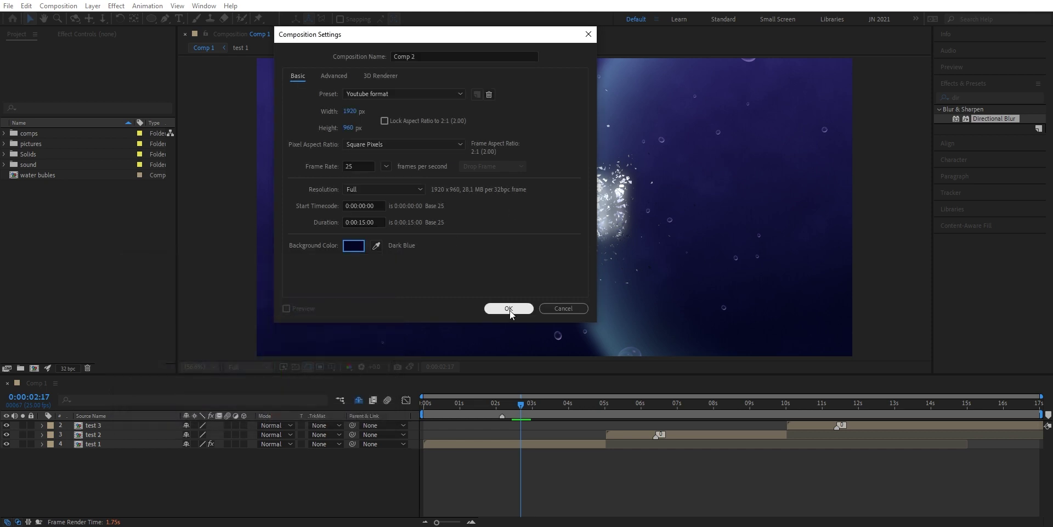
# Create composition Comp 2 at 1920 x 960 px, 25 fps and 15 seconds, and add a text layer reading "water"
pyautogui.click(509, 309)
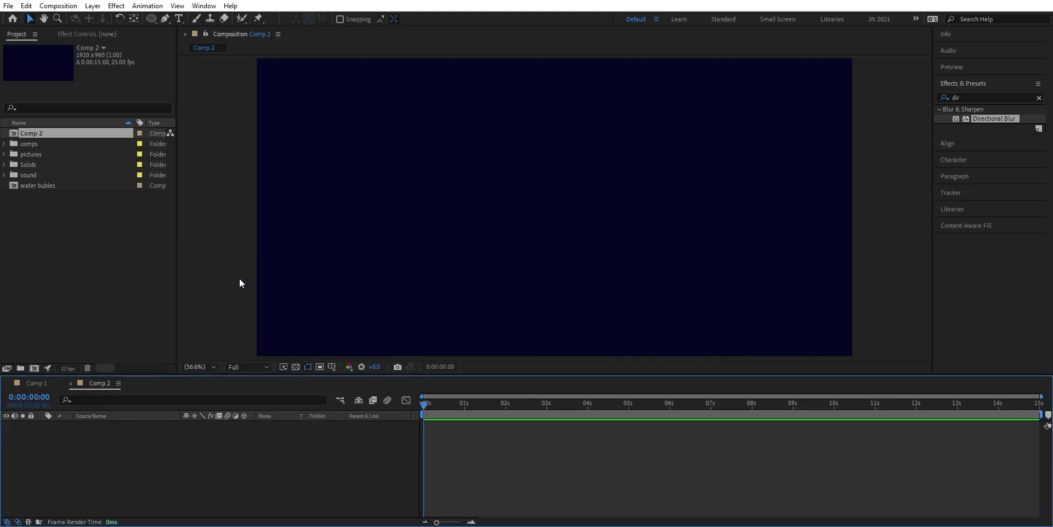
pyautogui.click(178, 18)
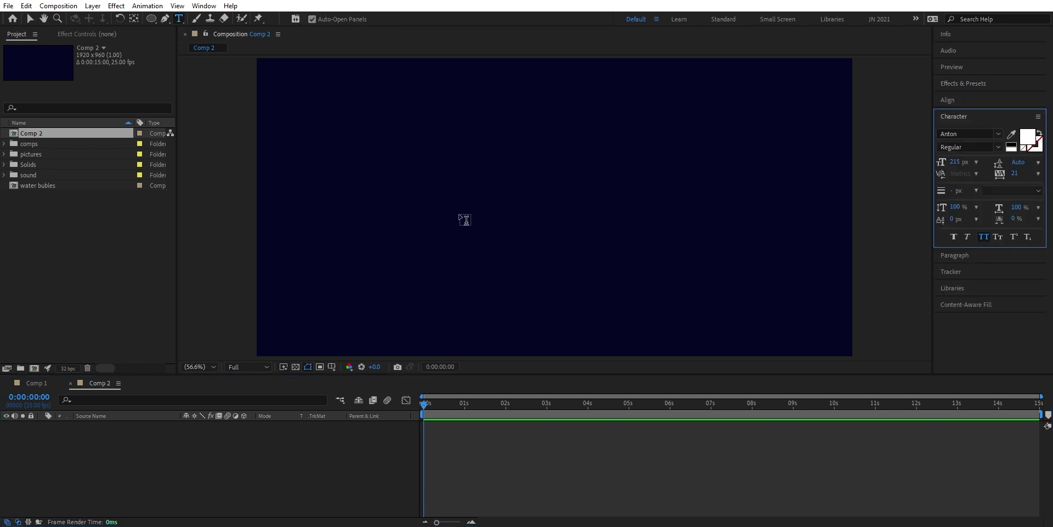
pyautogui.click(458, 208)
pyautogui.write('water')
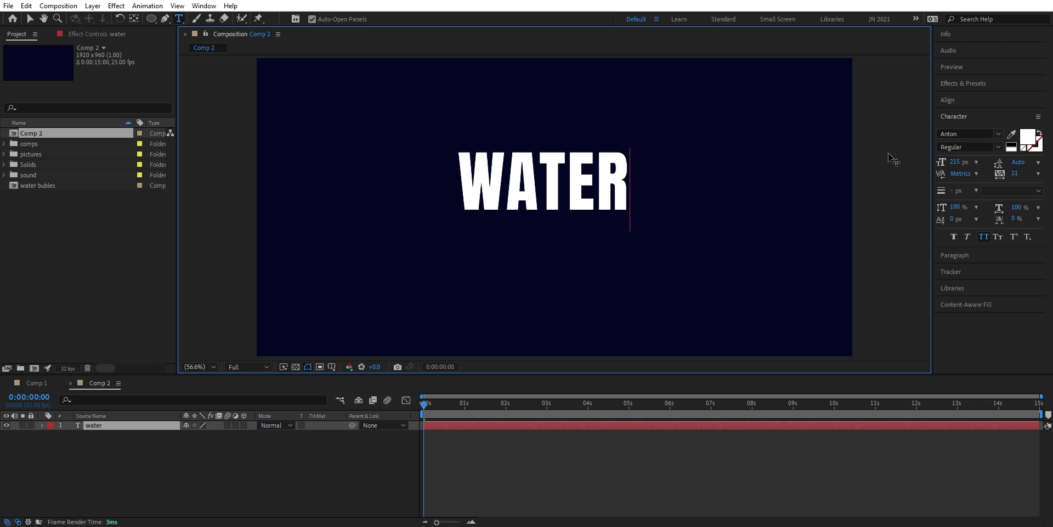
# Centre the water text horizontally and vertically in the composition, and deselect it
pyautogui.click(966, 104)
pyautogui.click(960, 127)
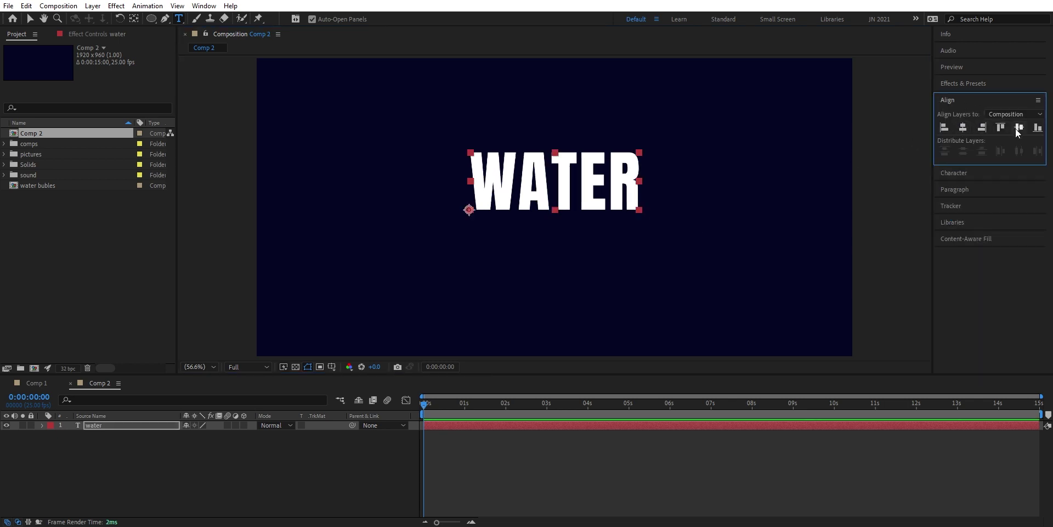
pyautogui.click(1020, 127)
pyautogui.click(135, 514)
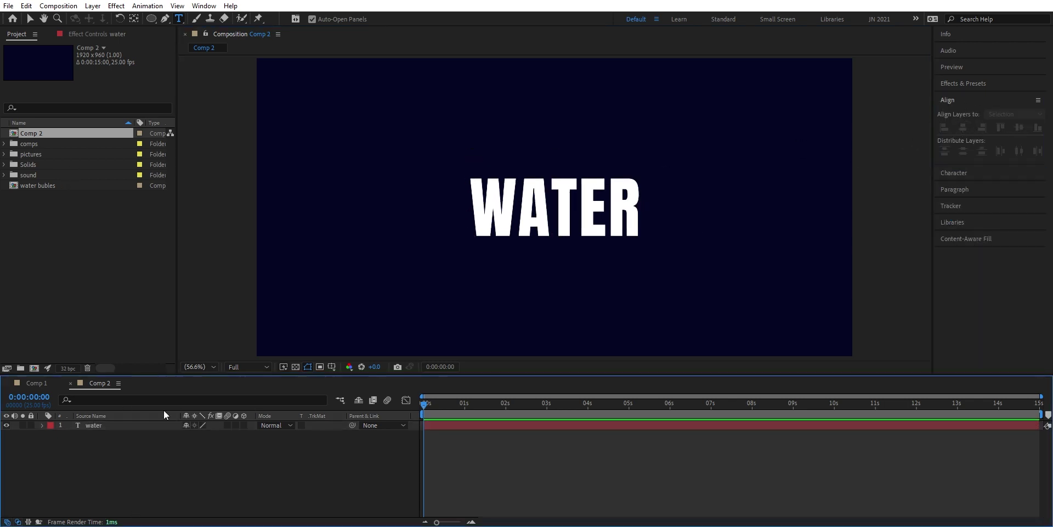
# Add a Gradient Overlay layer style to the water text layer
pyautogui.rightClick(92, 427)
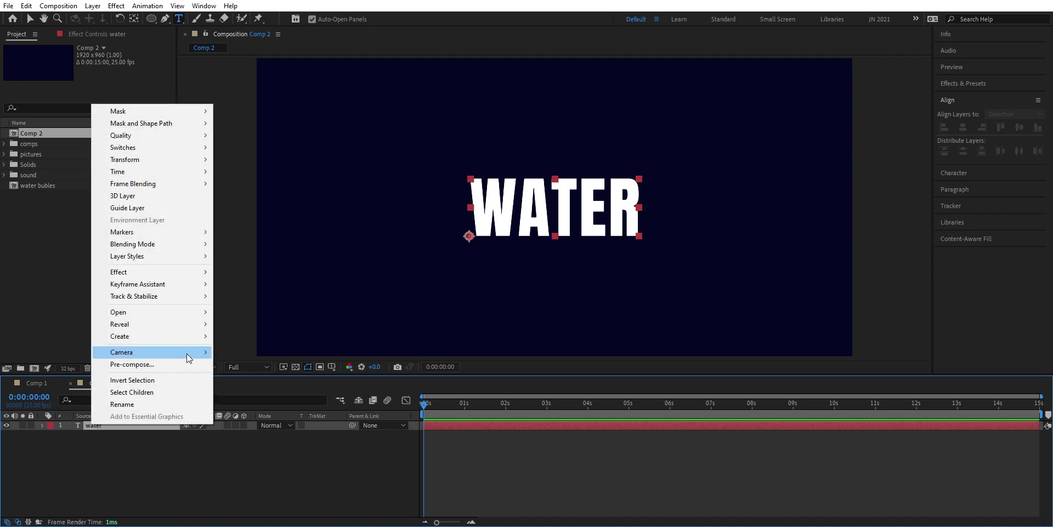
pyautogui.moveTo(190, 259)
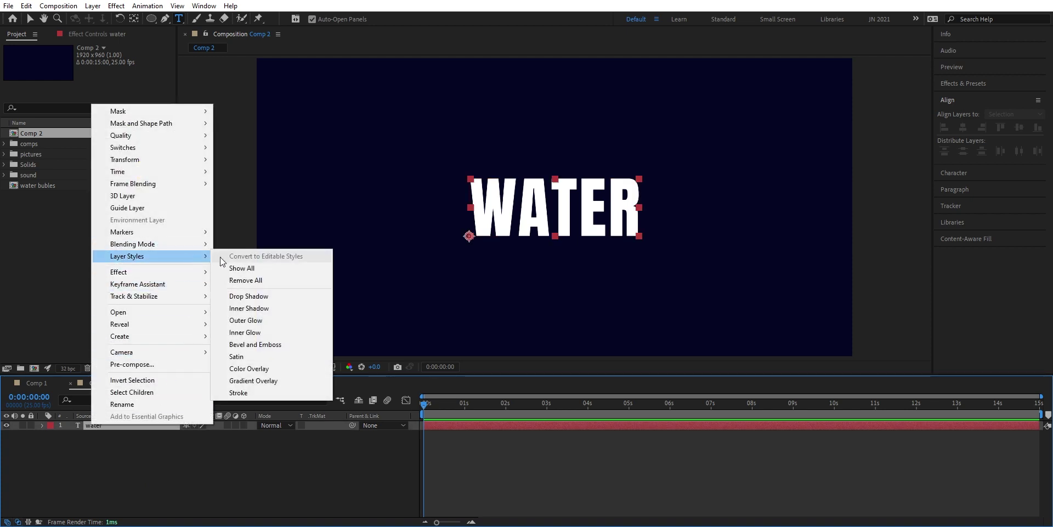
pyautogui.click(249, 380)
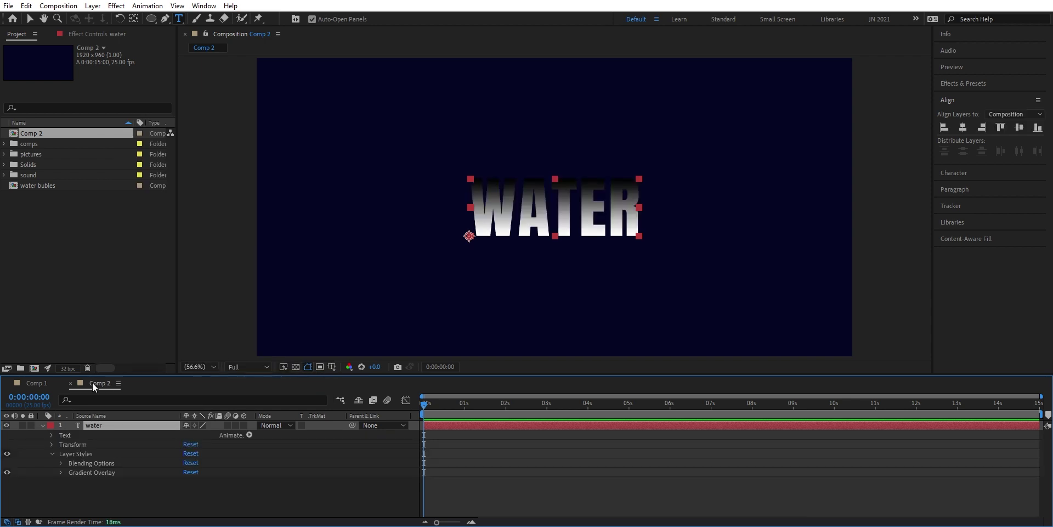
# Set the overlay gradient's start colour to dark blue with hue 233° and its end colour to EDEEFF, and collapse its settings
pyautogui.click(60, 472)
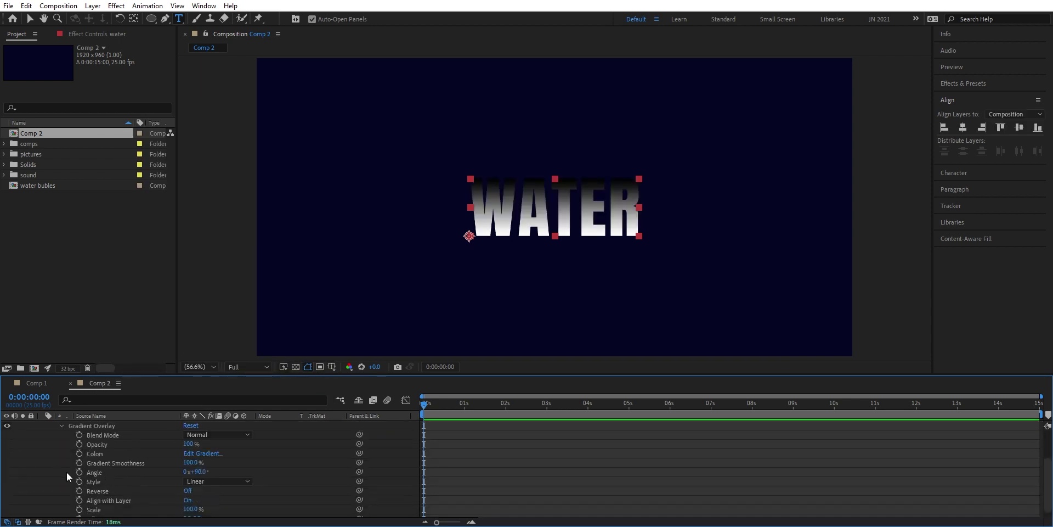
pyautogui.click(207, 455)
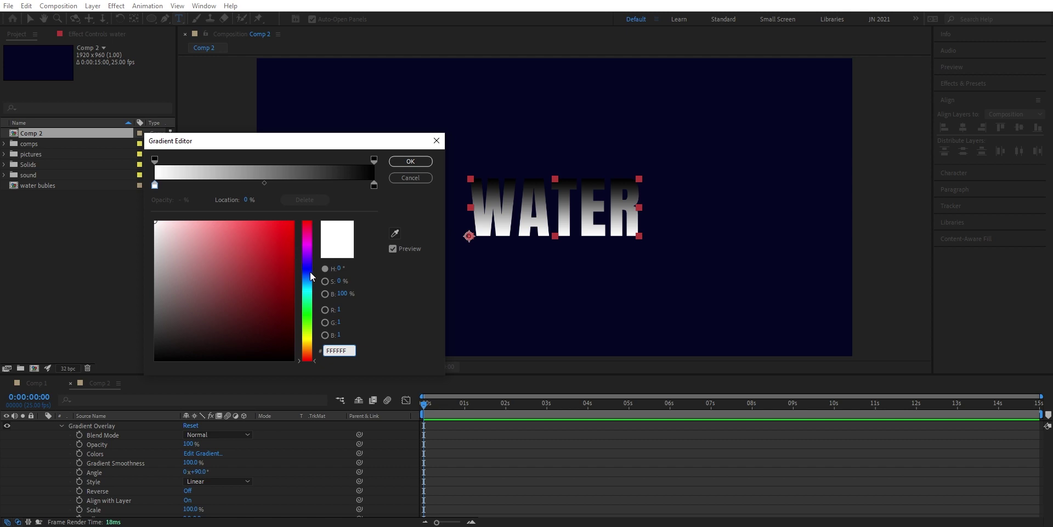
pyautogui.click(308, 271)
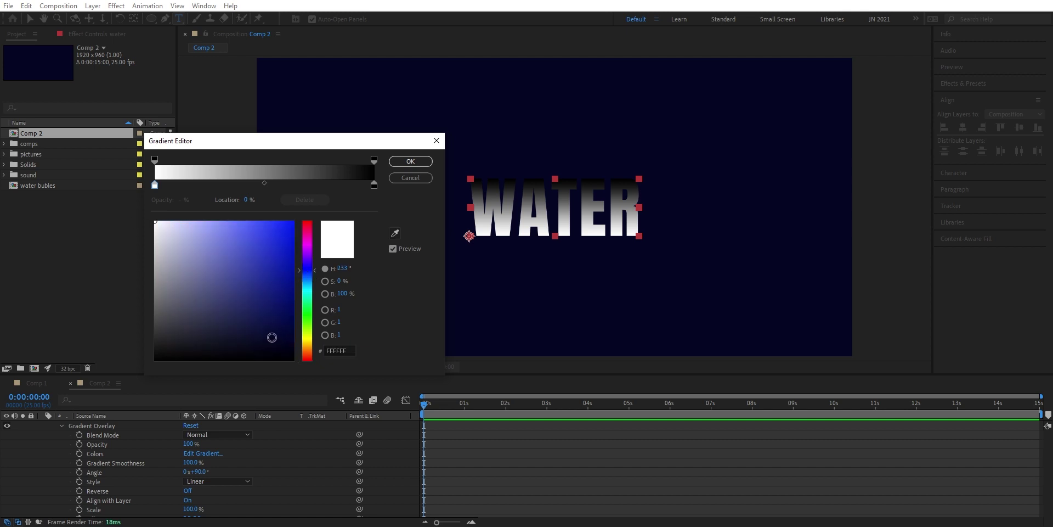
pyautogui.click(273, 337)
pyautogui.click(374, 185)
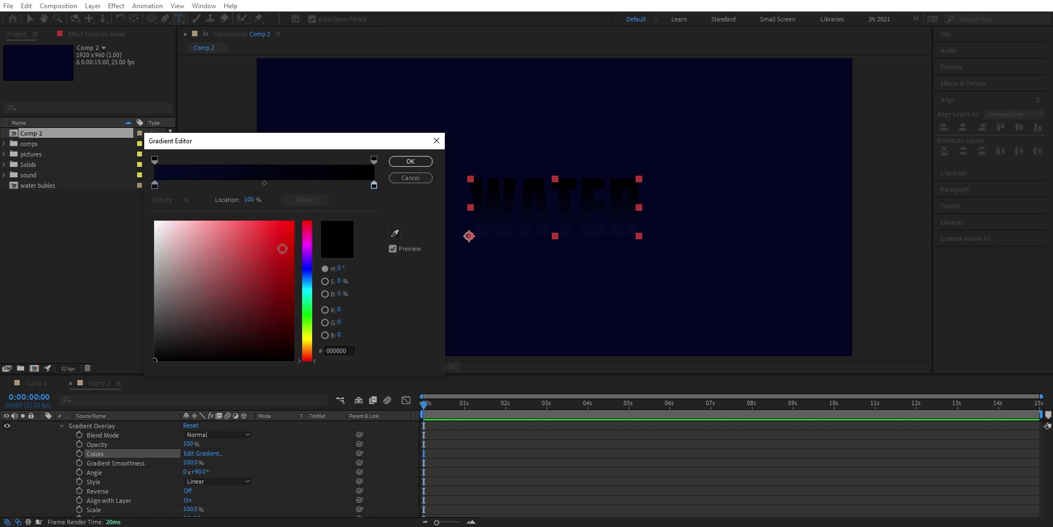
pyautogui.click(308, 268)
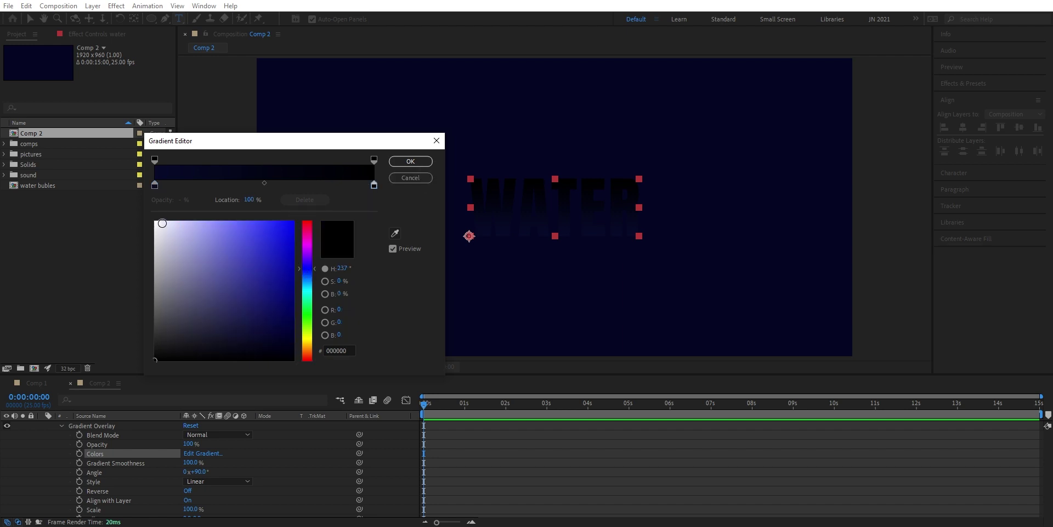
pyautogui.click(165, 220)
pyautogui.moveTo(165, 220); pyautogui.dragTo(163, 220)
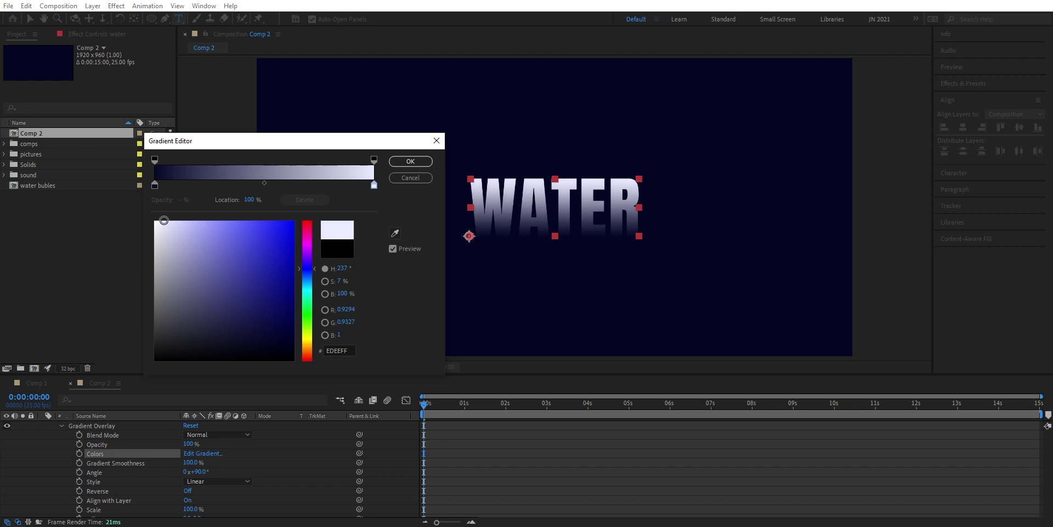
pyautogui.click(406, 161)
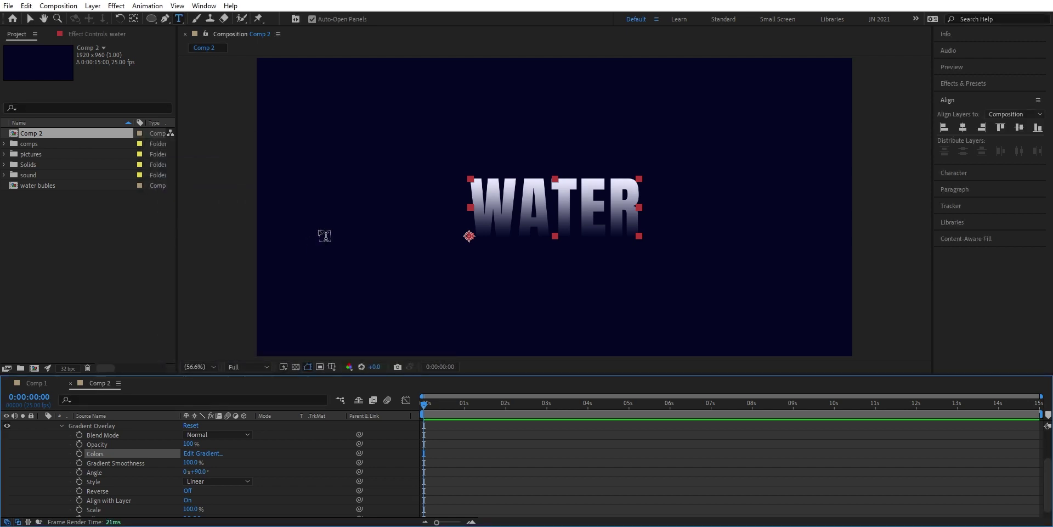
pyautogui.scroll(2, 69, 434)
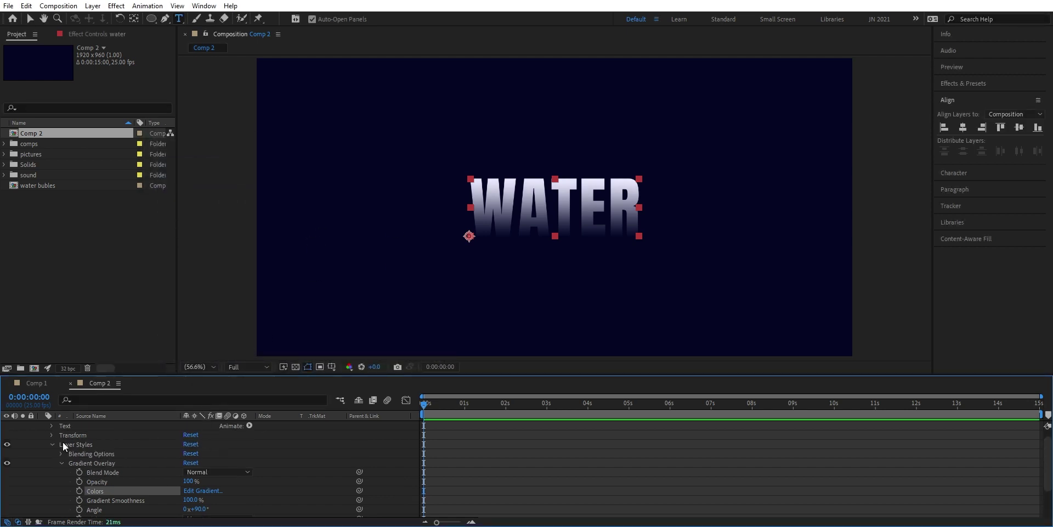
pyautogui.click(60, 462)
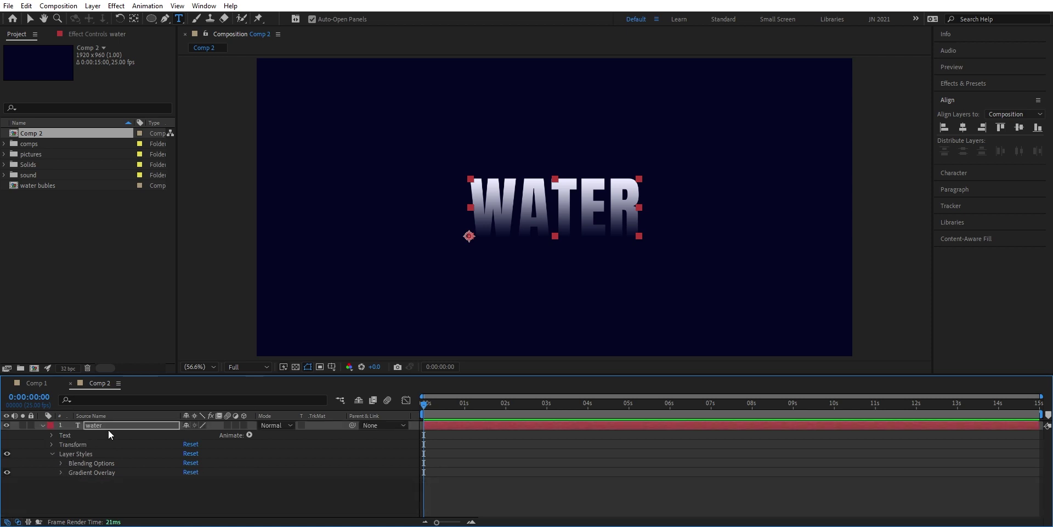
# Add a Bevel and Emboss layer style to the water text layer
pyautogui.rightClick(127, 424)
pyautogui.moveTo(239, 288)
pyautogui.moveTo(230, 255)
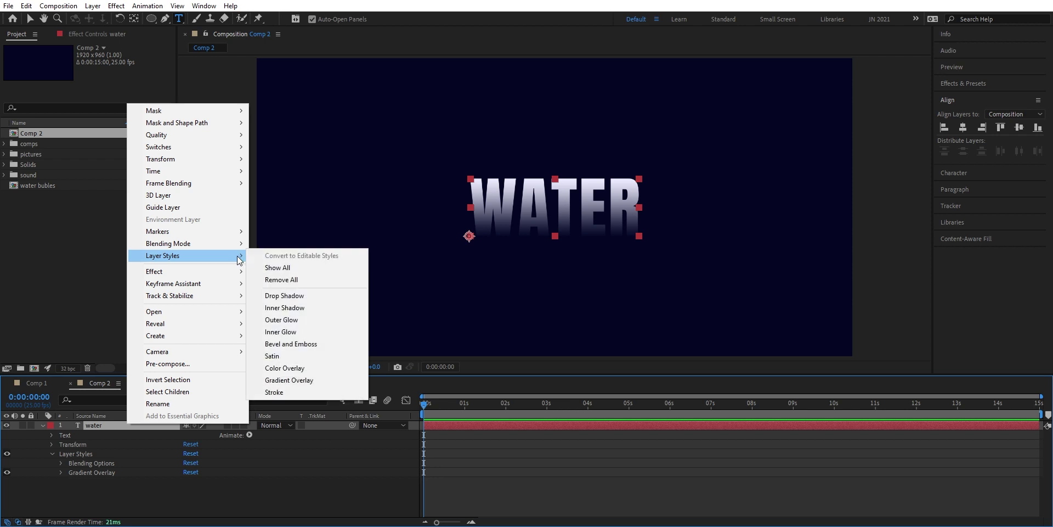
pyautogui.click(288, 344)
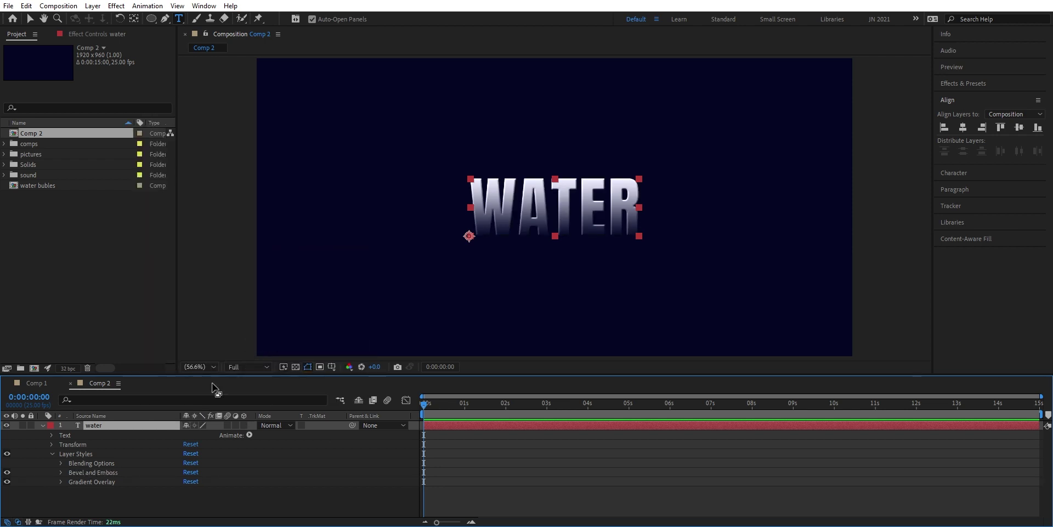
# Set the Bevel and Emboss shadow colour to white and its shadow mode to Normal
pyautogui.click(59, 471)
pyautogui.scroll(-3, 167, 485)
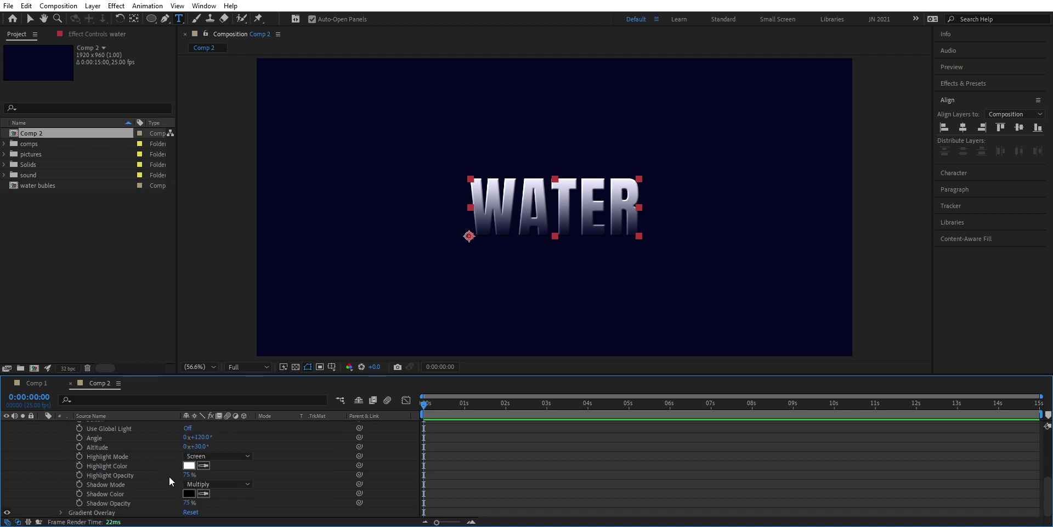
pyautogui.click(188, 493)
pyautogui.moveTo(137, 308); pyautogui.dragTo(126, 280)
pyautogui.click(387, 261)
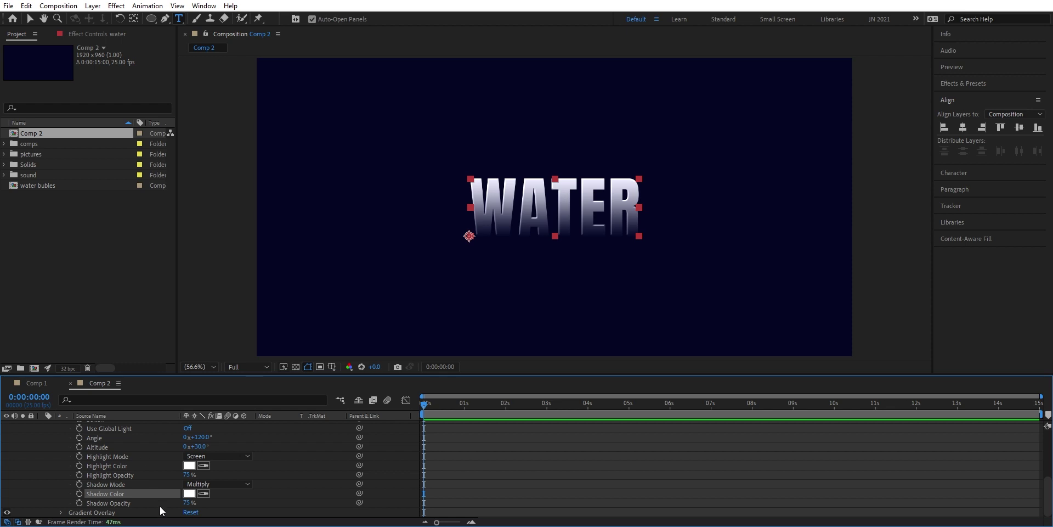
pyautogui.click(213, 483)
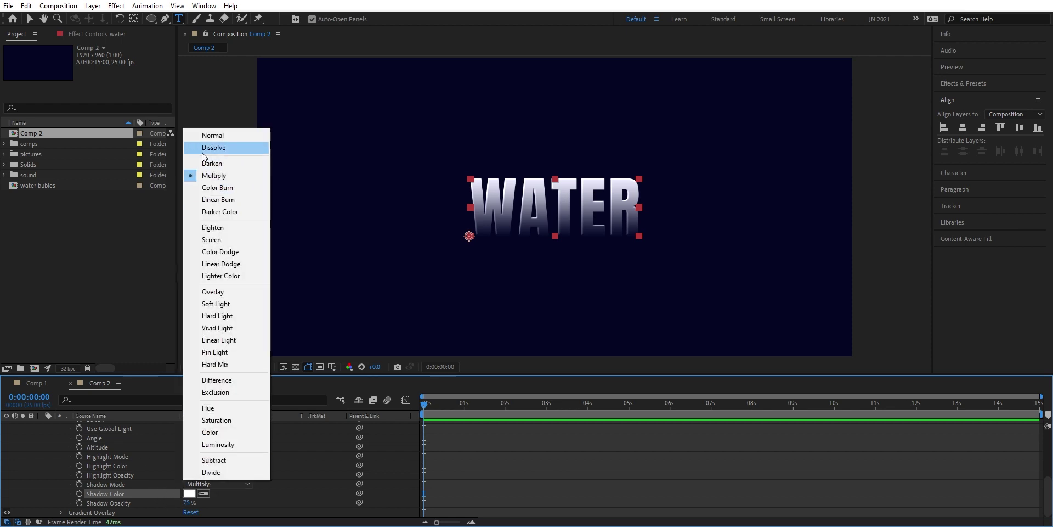
pyautogui.click(211, 135)
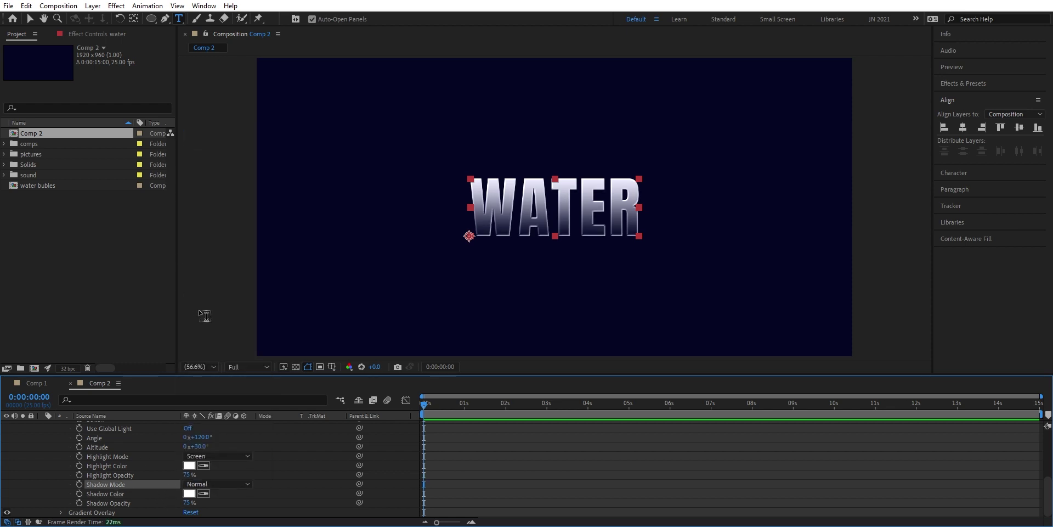
# Add a Stroke layer style to the water text layer
pyautogui.scroll(5, 90, 439)
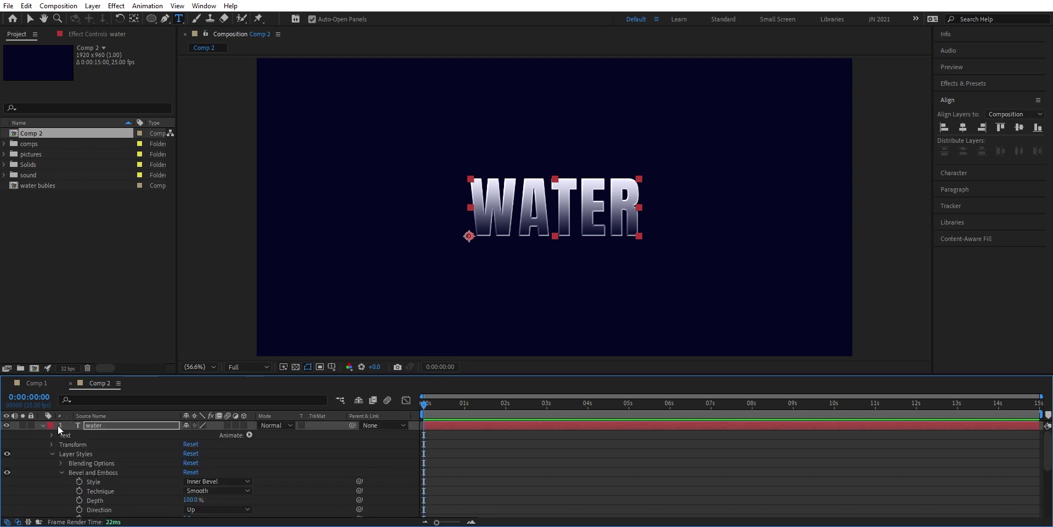
pyautogui.rightClick(92, 425)
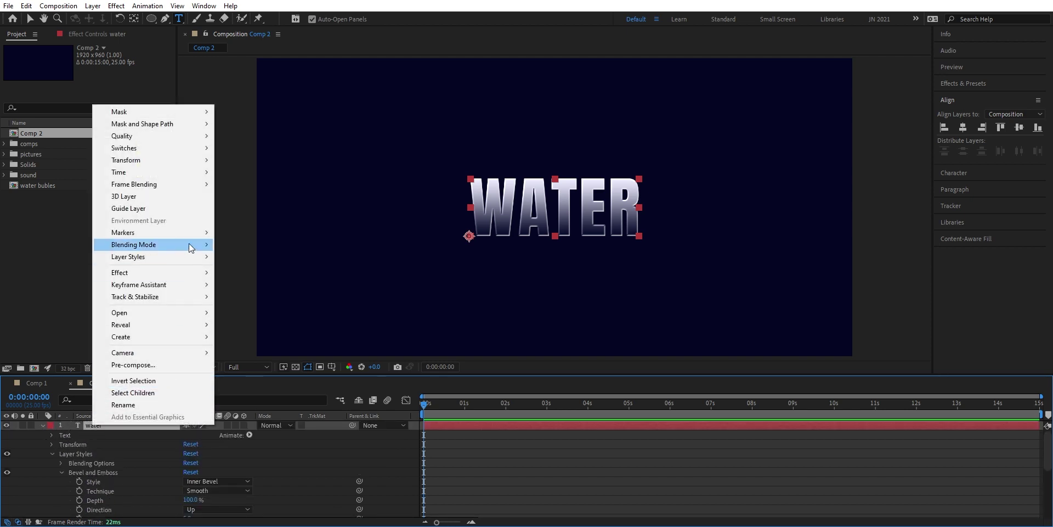
pyautogui.moveTo(194, 258)
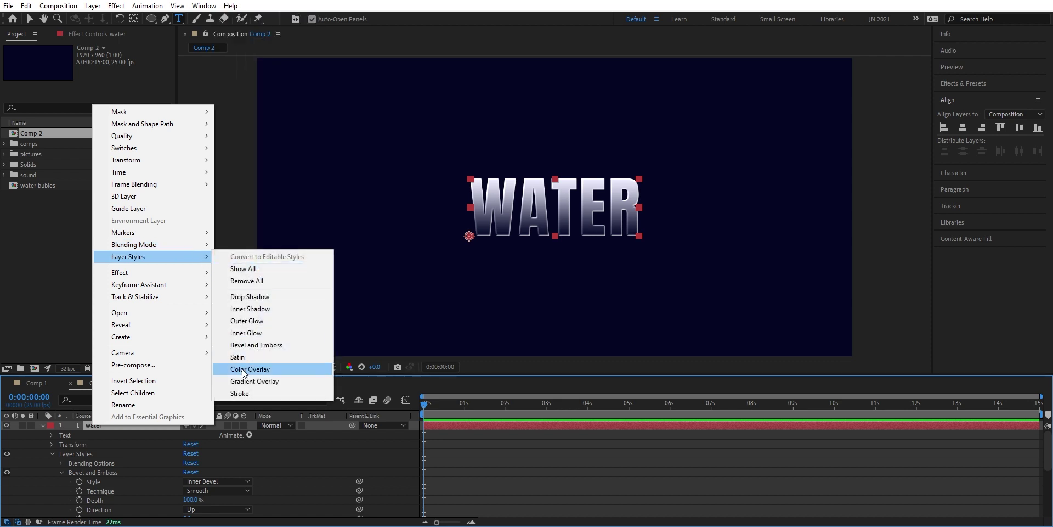
pyautogui.click(243, 393)
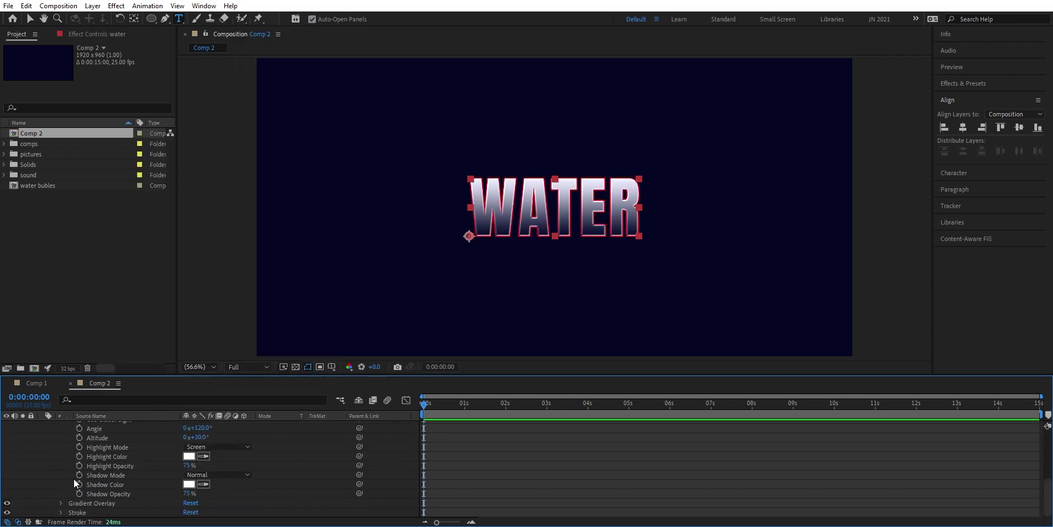
# Set the layer style stroke to colour 000000, size 1.0 and position Inside
pyautogui.click(61, 512)
pyautogui.scroll(-3, 82, 471)
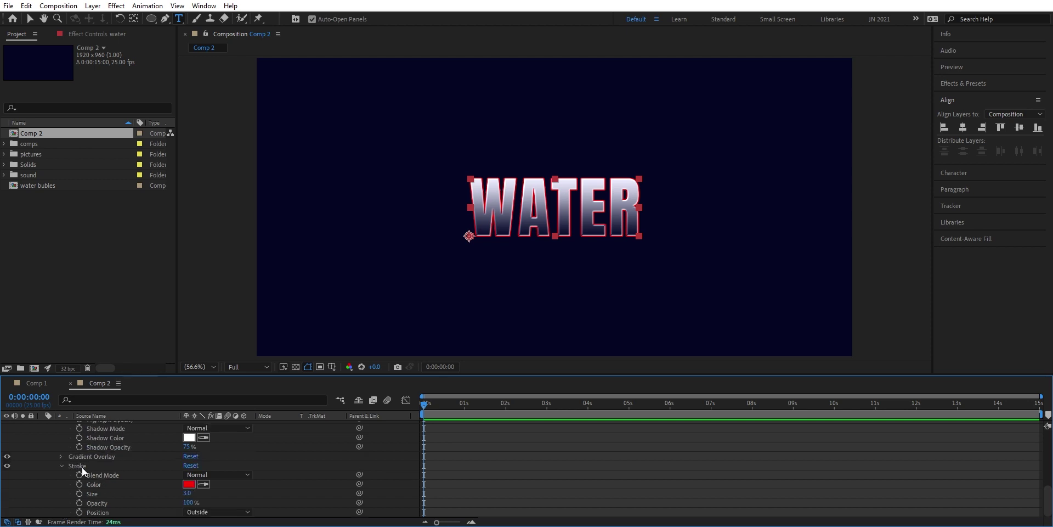
pyautogui.click(189, 484)
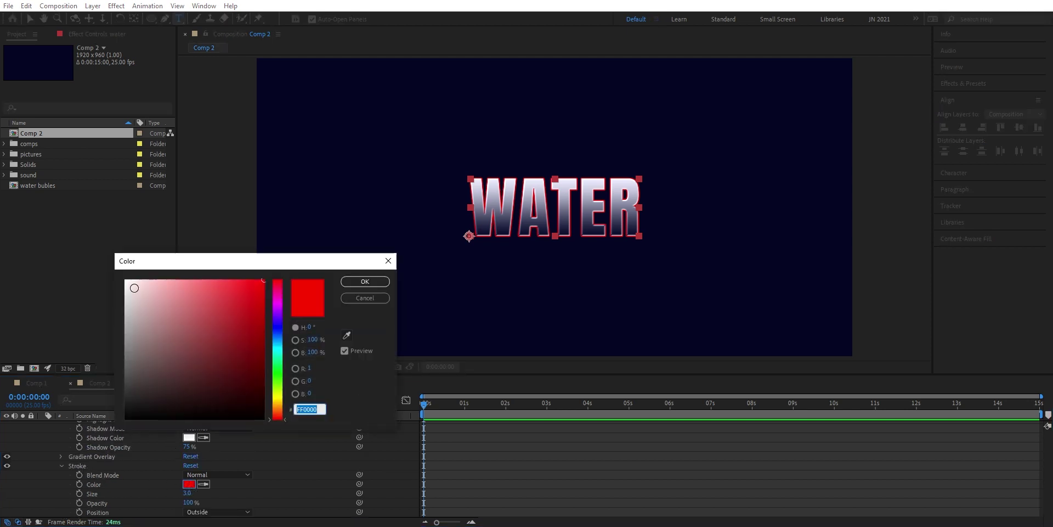
pyautogui.write('000000')
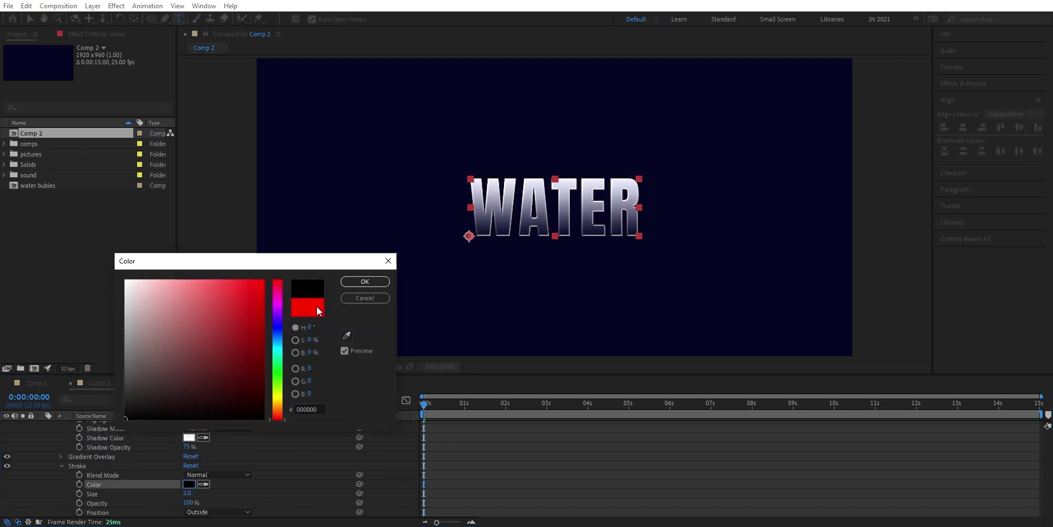
pyautogui.click(365, 281)
pyautogui.click(187, 492)
pyautogui.press('Return')
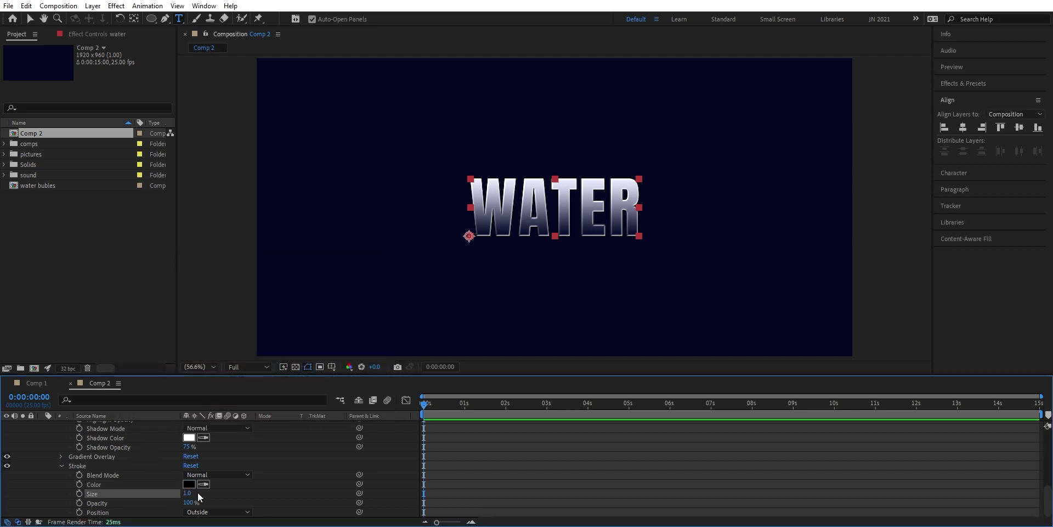
pyautogui.click(211, 512)
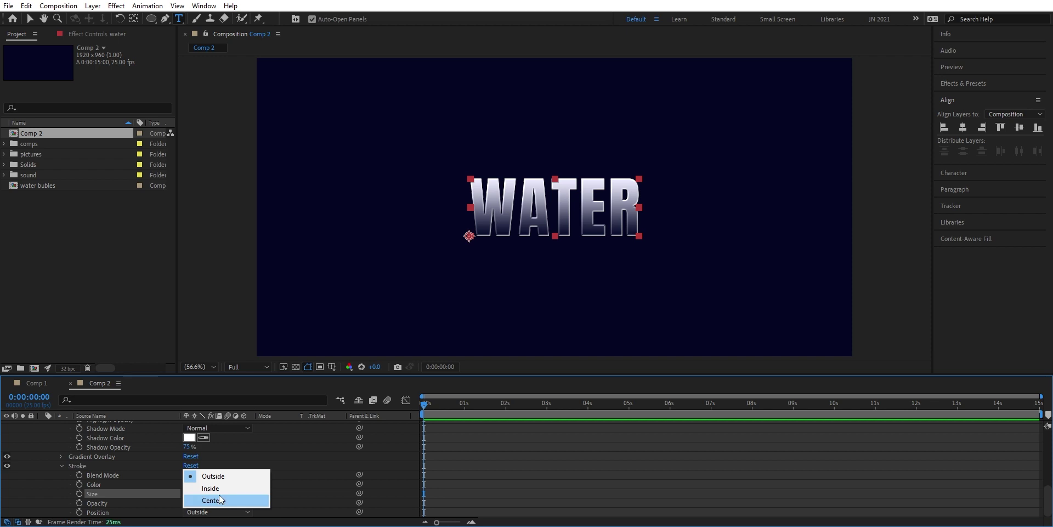
pyautogui.click(220, 488)
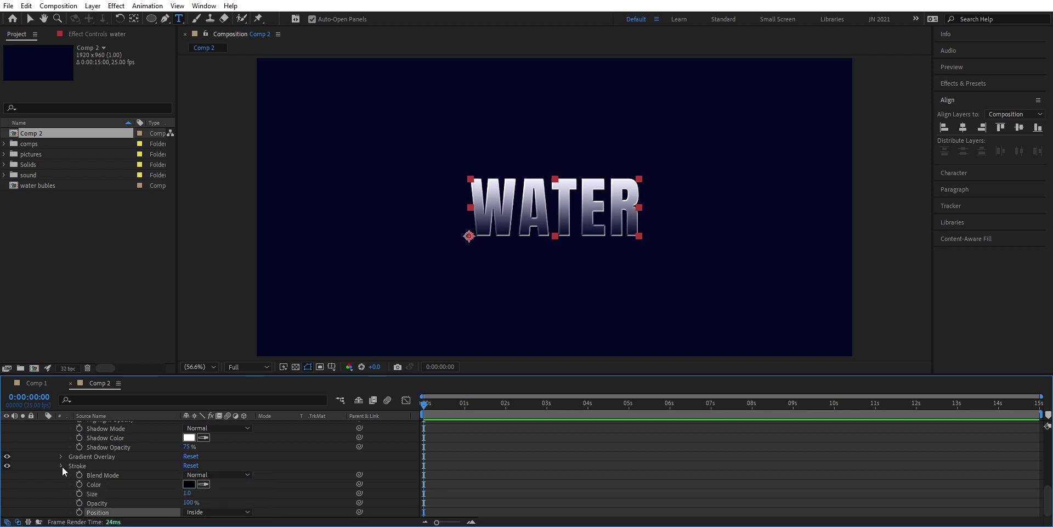
# Collapse the stroke settings and the water layer's properties, and deselect the layer
pyautogui.click(61, 466)
pyautogui.scroll(8, 57, 430)
pyautogui.click(42, 426)
pyautogui.click(160, 465)
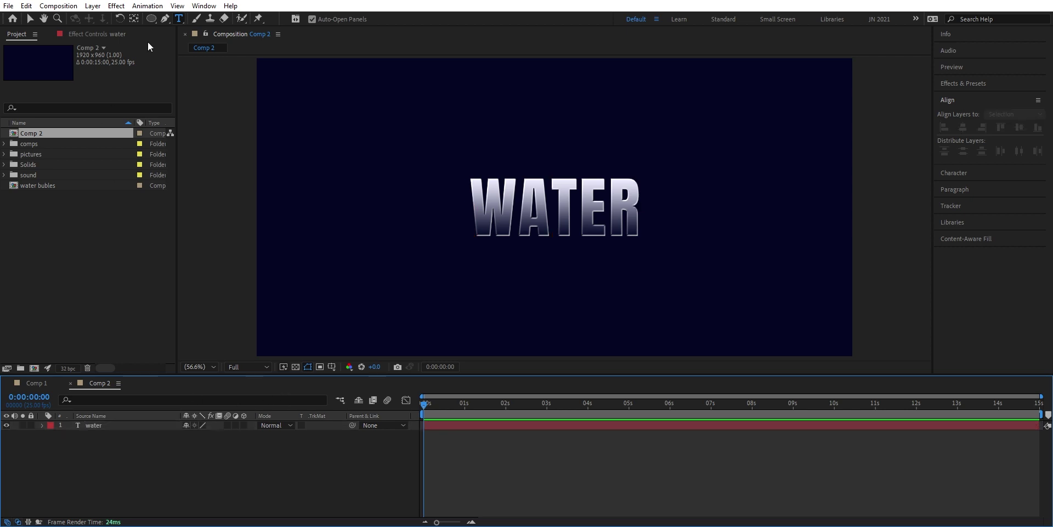
# Show the title/action safe guides and draw a light-blue circle centred on the composition, extending beyond its upper and lower edges
pyautogui.click(151, 20)
pyautogui.click(181, 44)
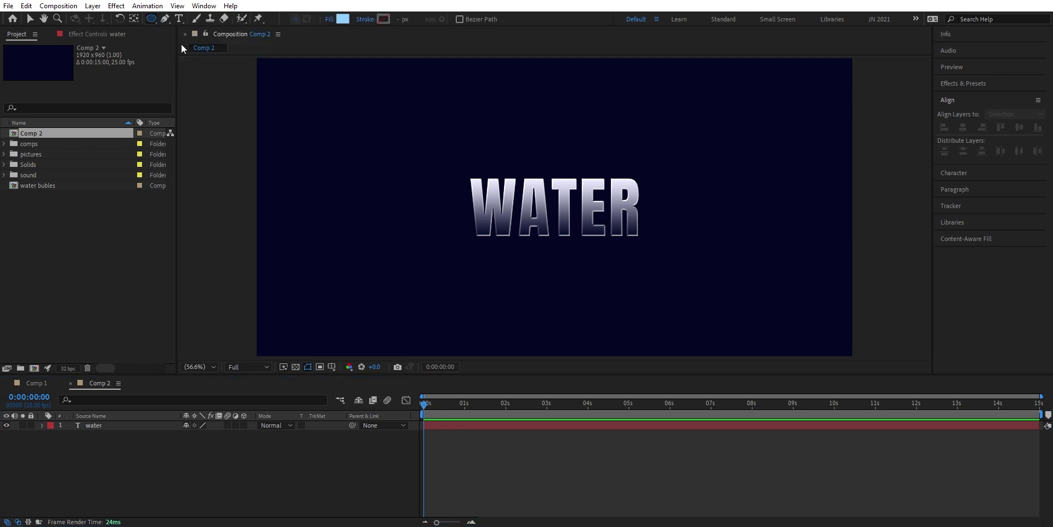
pyautogui.click(332, 367)
pyautogui.click(370, 379)
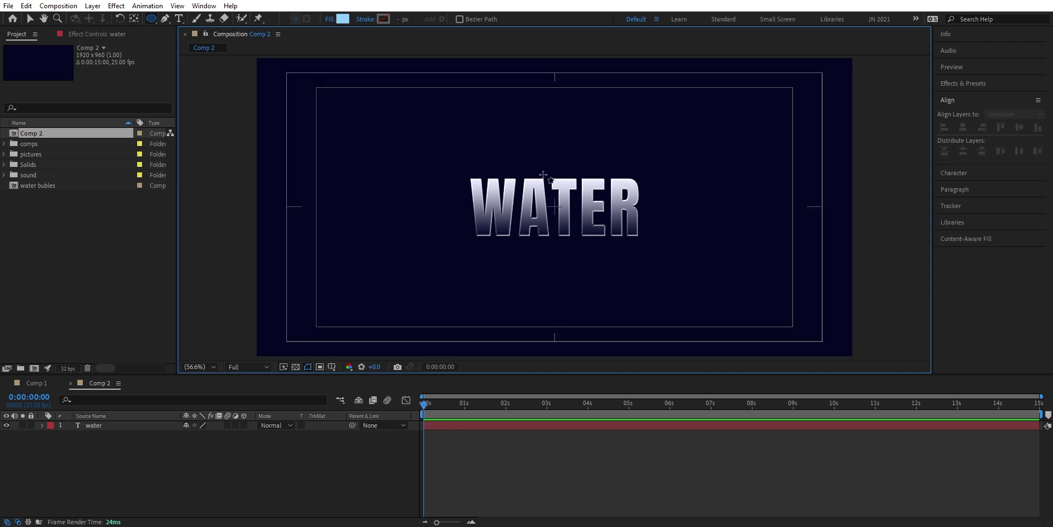
pyautogui.press(',')
pyautogui.press(',')
pyautogui.press(',')
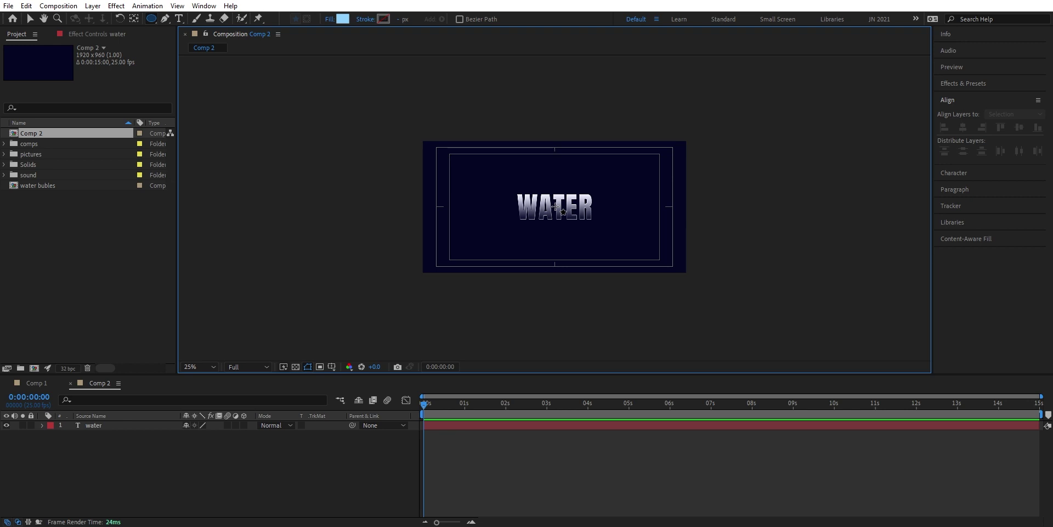
pyautogui.moveTo(557, 207); pyautogui.dragTo(641, 294)
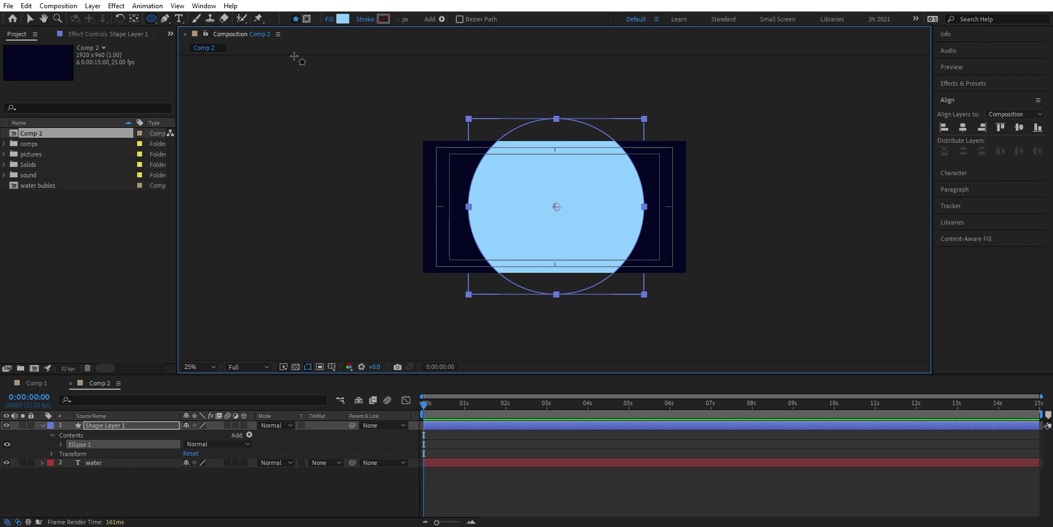
# Add a slightly smaller circular mask to the circle, set it to Subtract, and shift it slightly right to thicken the ring's left side
pyautogui.click(307, 18)
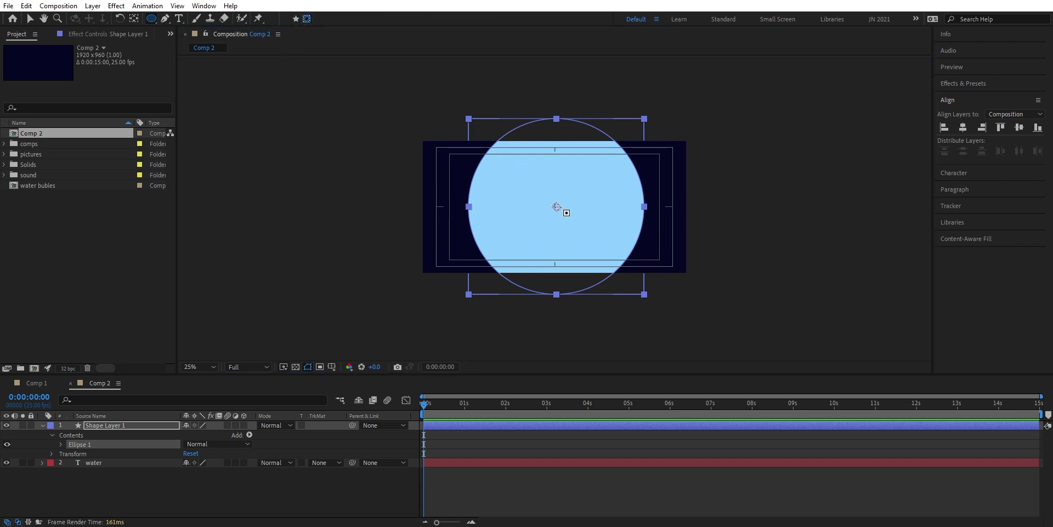
pyautogui.moveTo(554, 204); pyautogui.dragTo(636, 272)
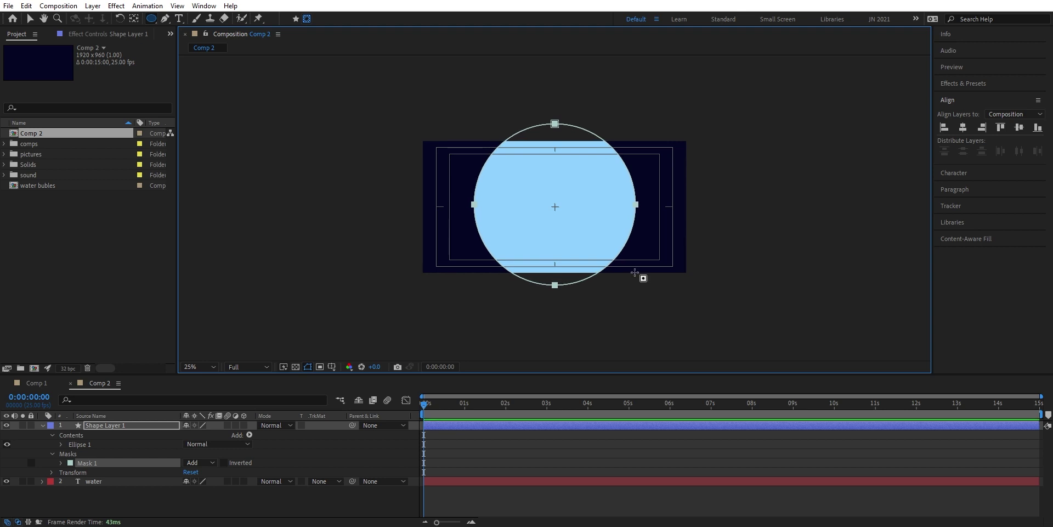
pyautogui.click(193, 463)
pyautogui.click(216, 404)
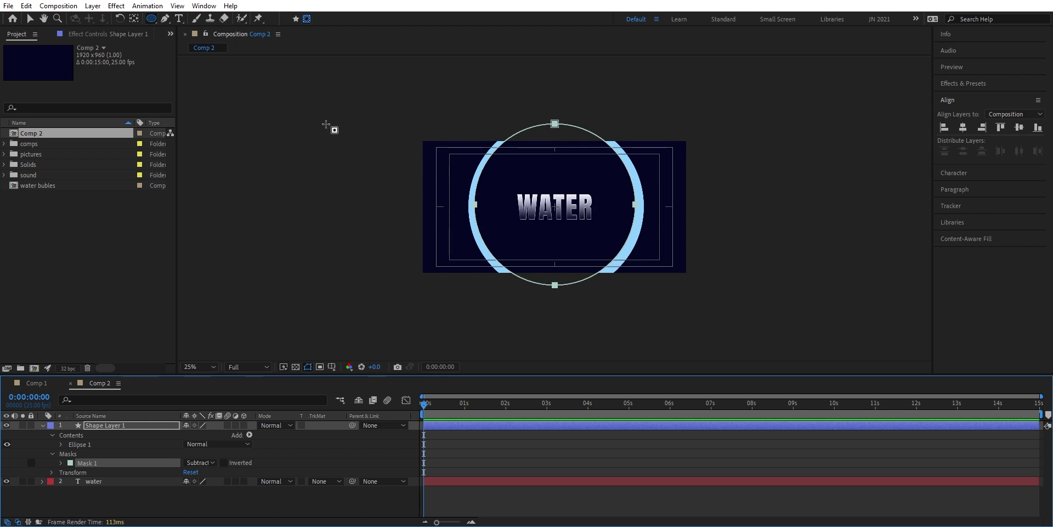
pyautogui.click(30, 19)
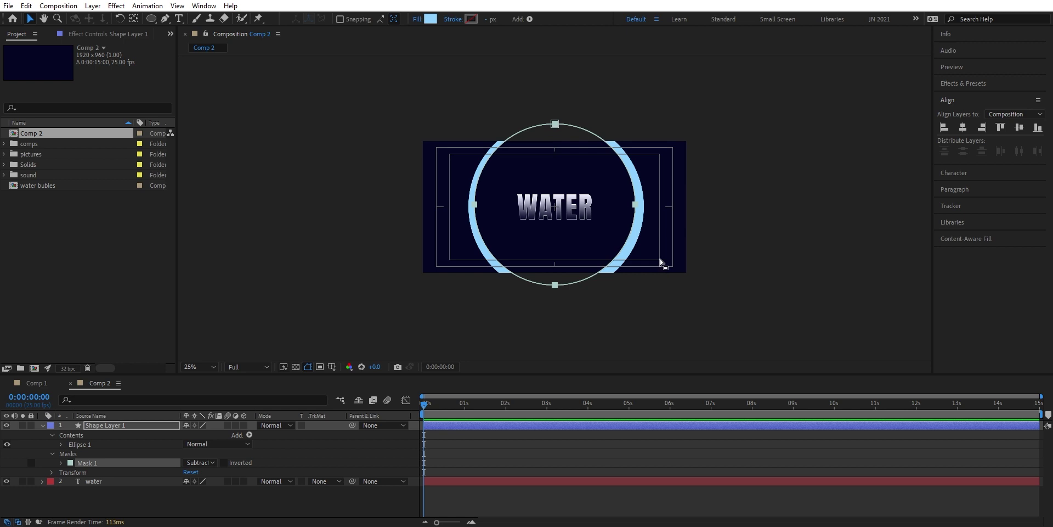
pyautogui.moveTo(634, 207); pyautogui.dragTo(641, 209)
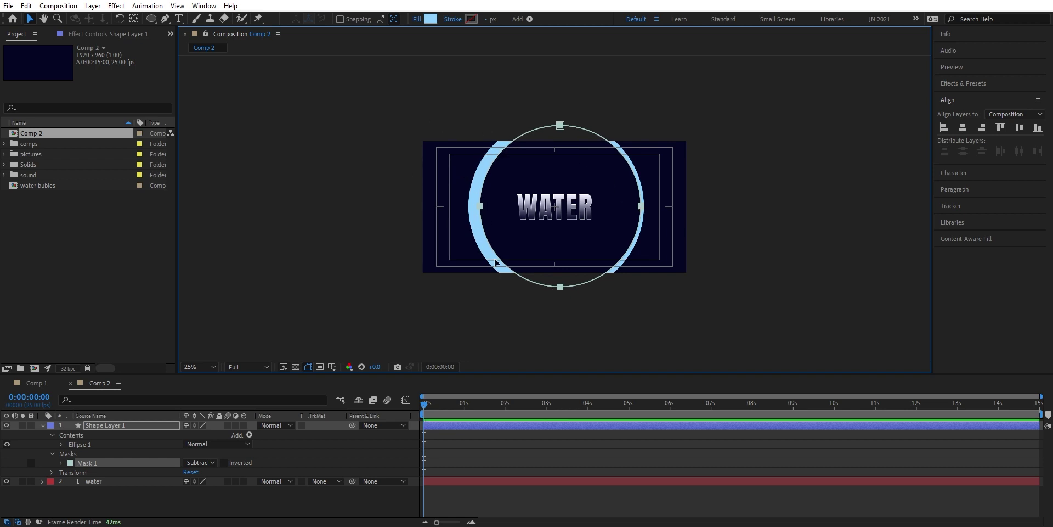
# Add a rectangular mask over the right half of the ring and set it to Subtract, leaving only the left crescent
pyautogui.moveTo(151, 18); pyautogui.dragTo(196, 18)
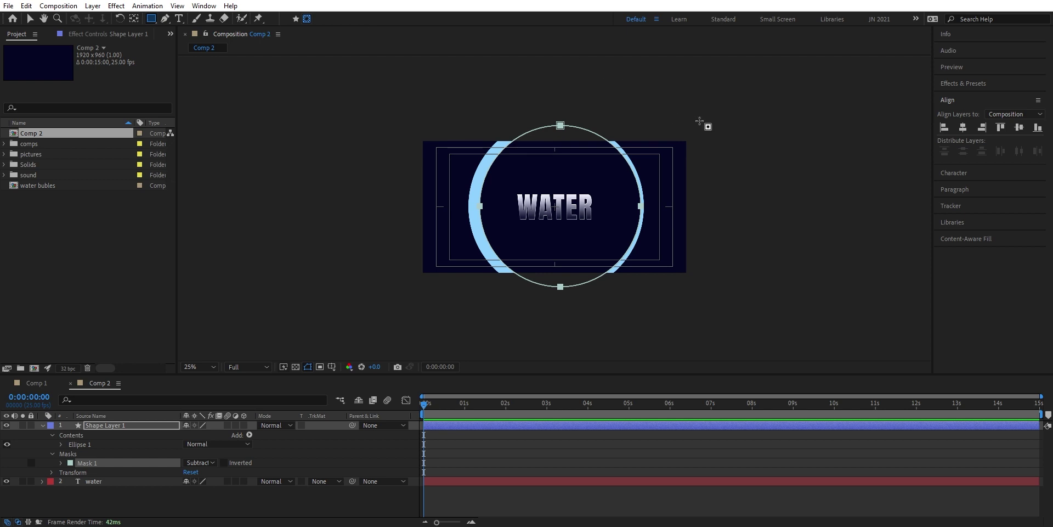
pyautogui.moveTo(708, 86); pyautogui.dragTo(560, 312)
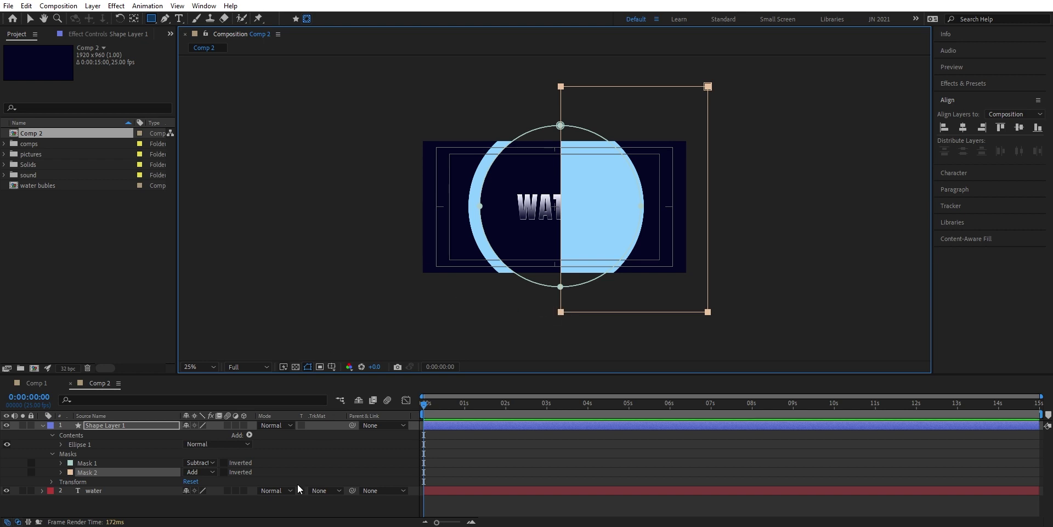
pyautogui.click(196, 473)
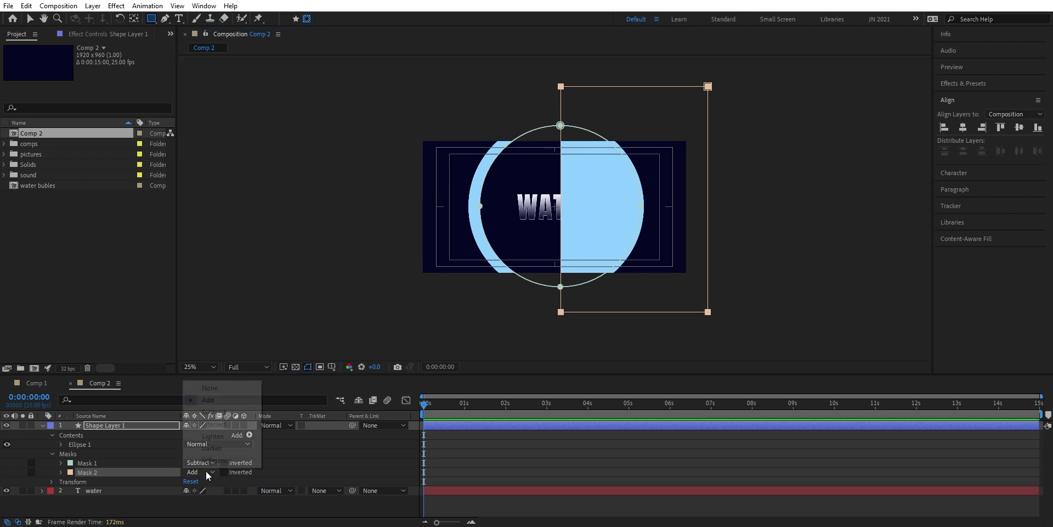
pyautogui.click(214, 414)
pyautogui.click(155, 510)
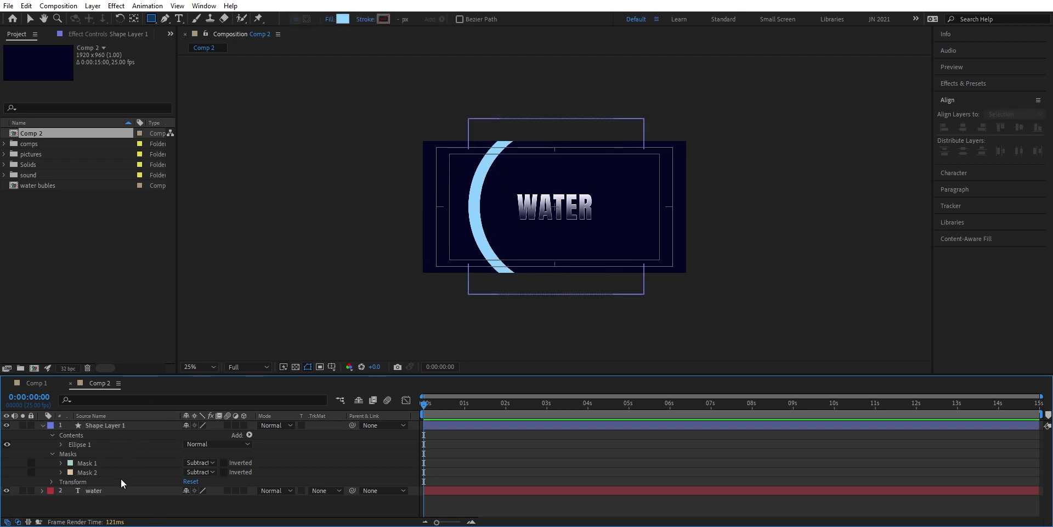
# Apply the Directional Blur effect to the crescent shape layer
pyautogui.click(111, 425)
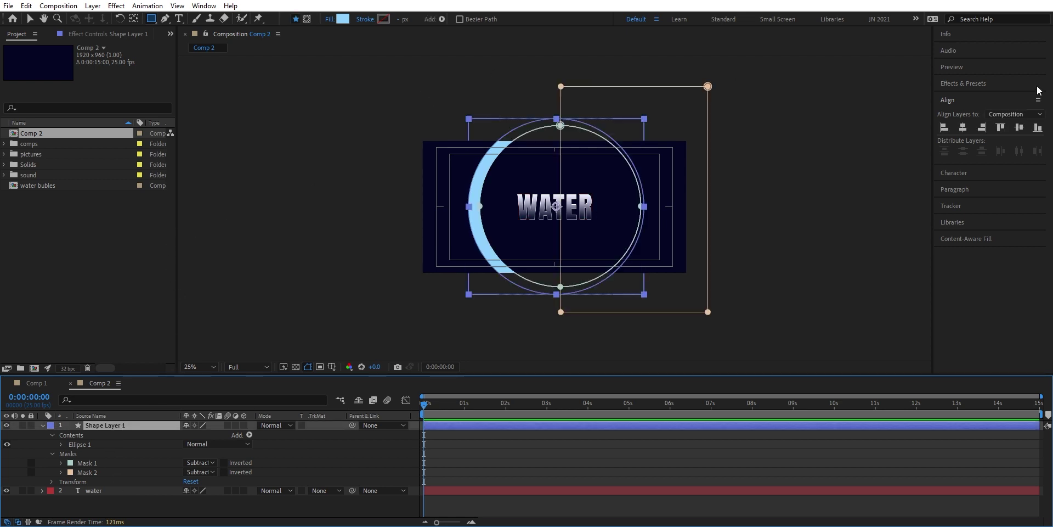
pyautogui.click(1006, 85)
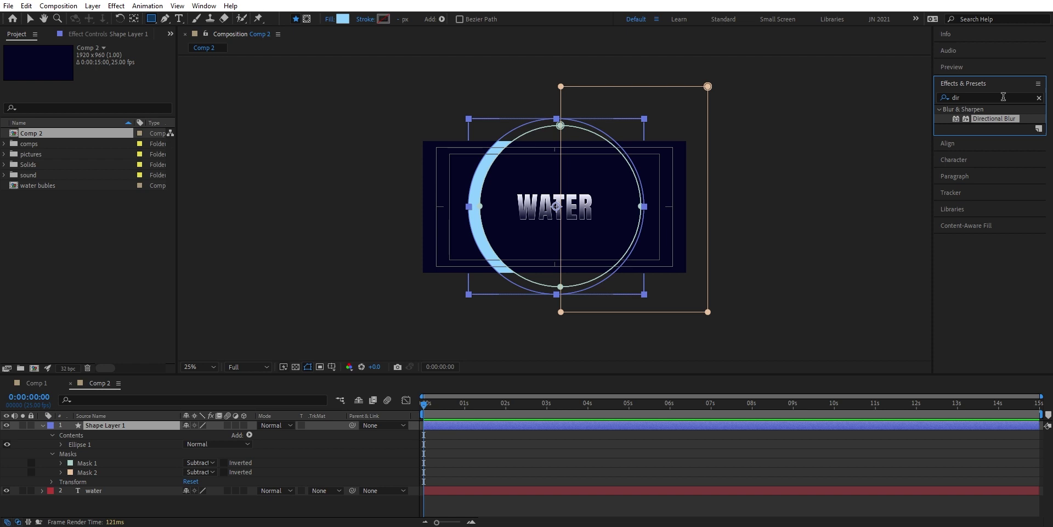
pyautogui.click(975, 96)
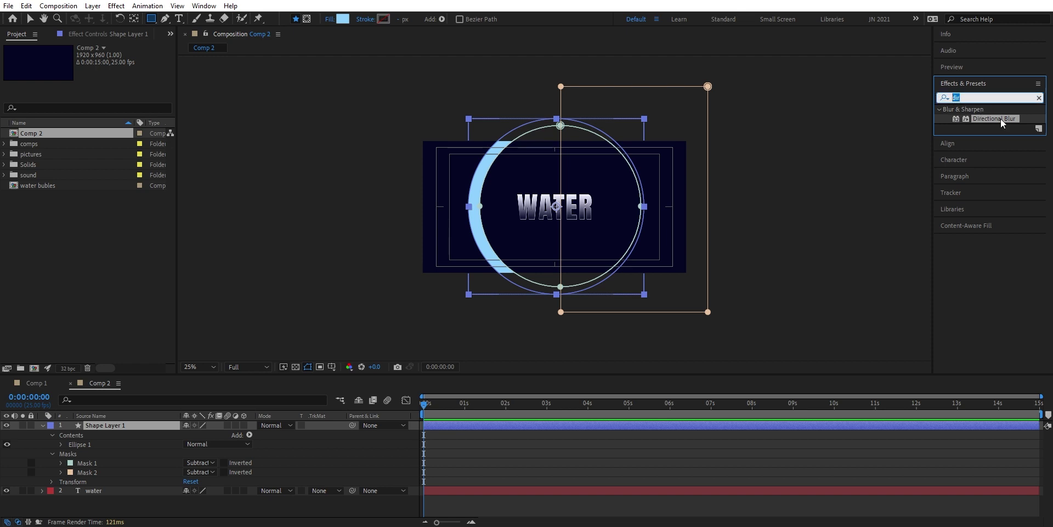
pyautogui.moveTo(991, 120); pyautogui.dragTo(152, 426)
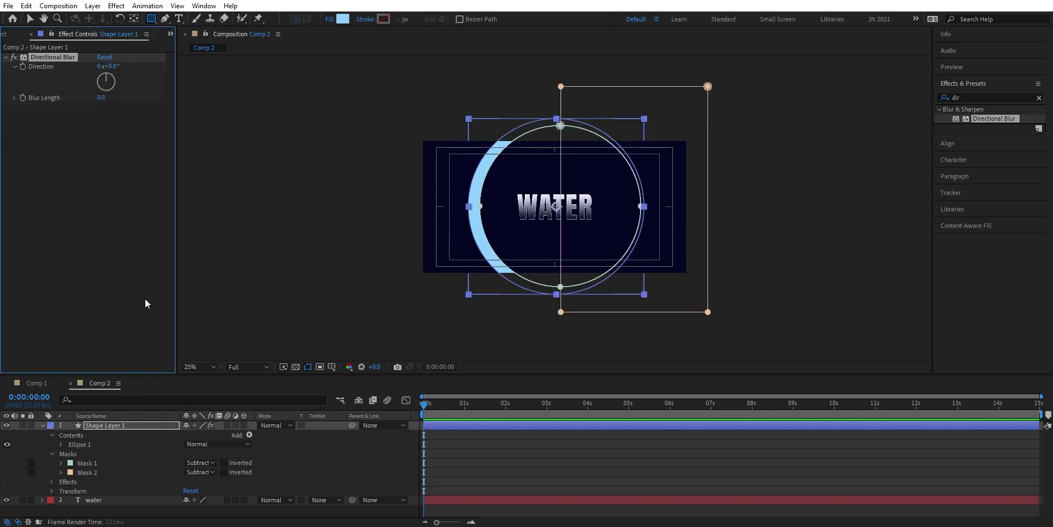
# Set the Directional Blur direction to 90° and its blur length to 74.1
pyautogui.click(119, 67)
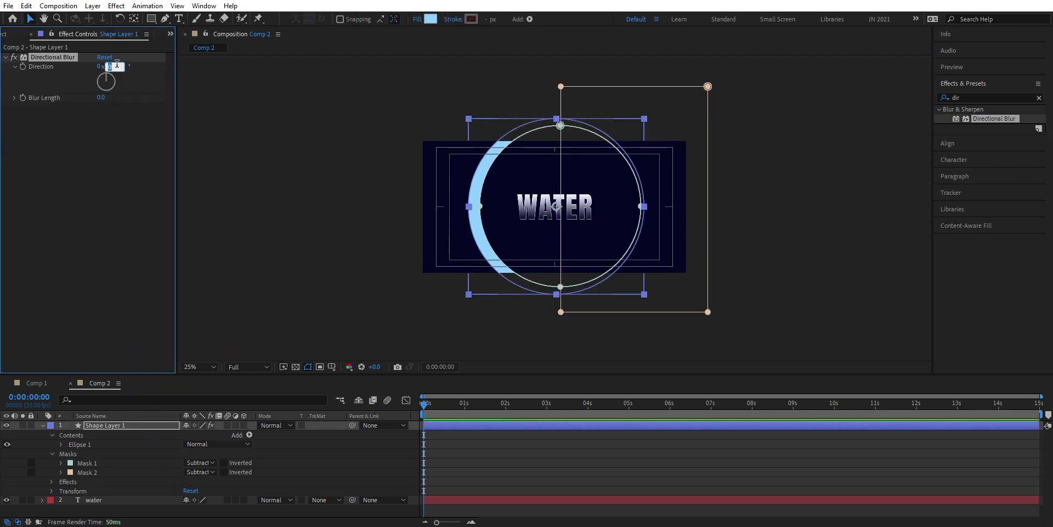
pyautogui.write('90')
pyautogui.press('Return')
pyautogui.moveTo(203, 85); pyautogui.dragTo(528, 121)
pyautogui.hotkey('shift', '/')
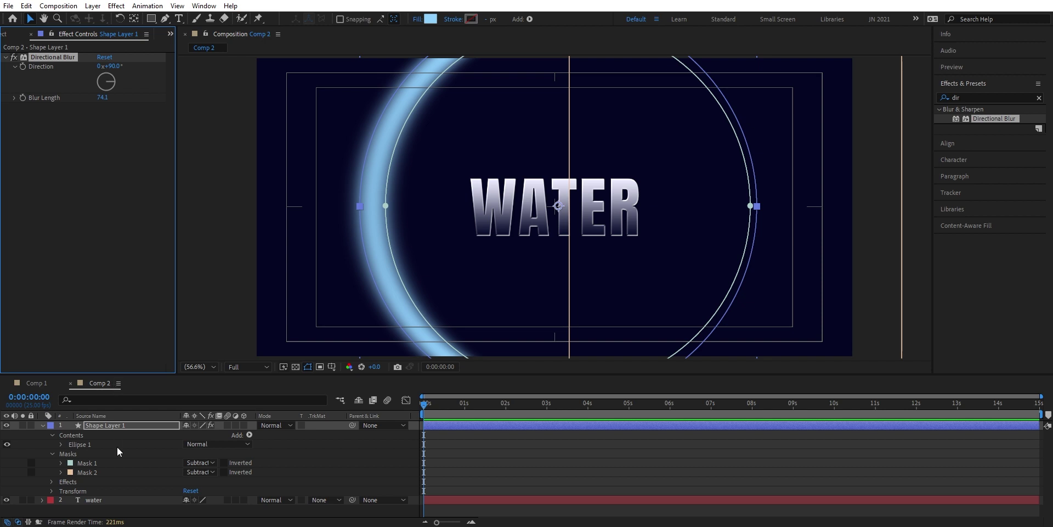
# Set the feather of the crescent's circular Mask 1 to 256 pixels and collapse the layer's properties
pyautogui.click(102, 462)
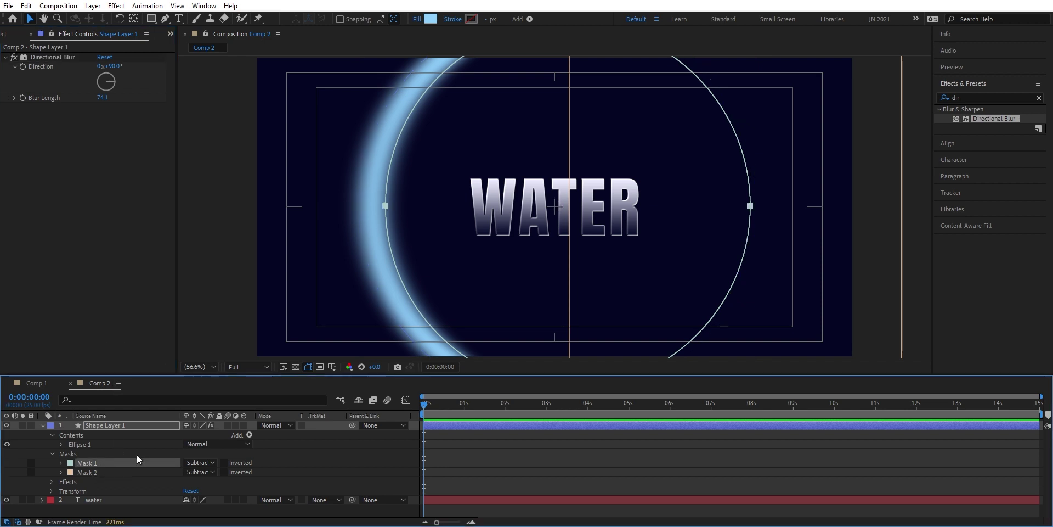
pyautogui.click(62, 463)
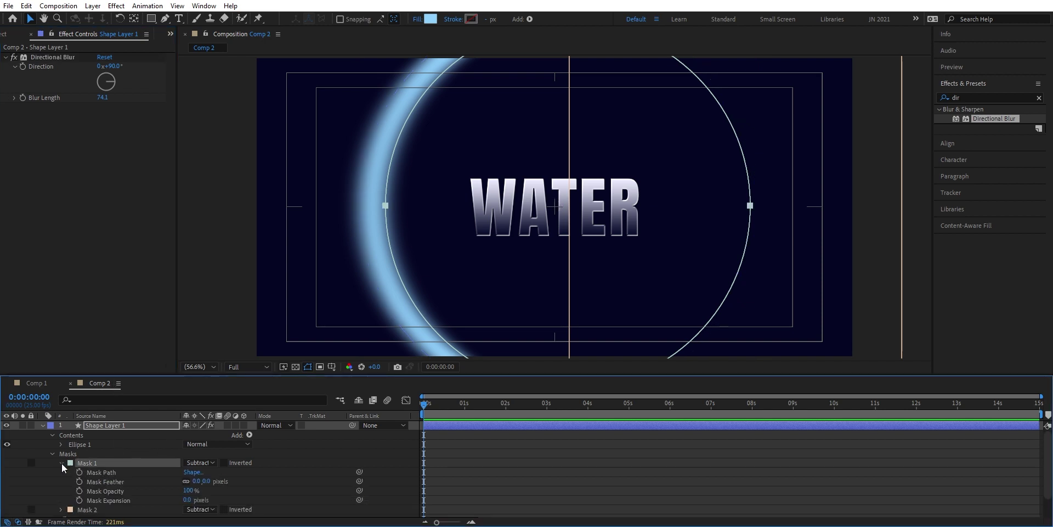
pyautogui.moveTo(195, 480); pyautogui.dragTo(303, 447)
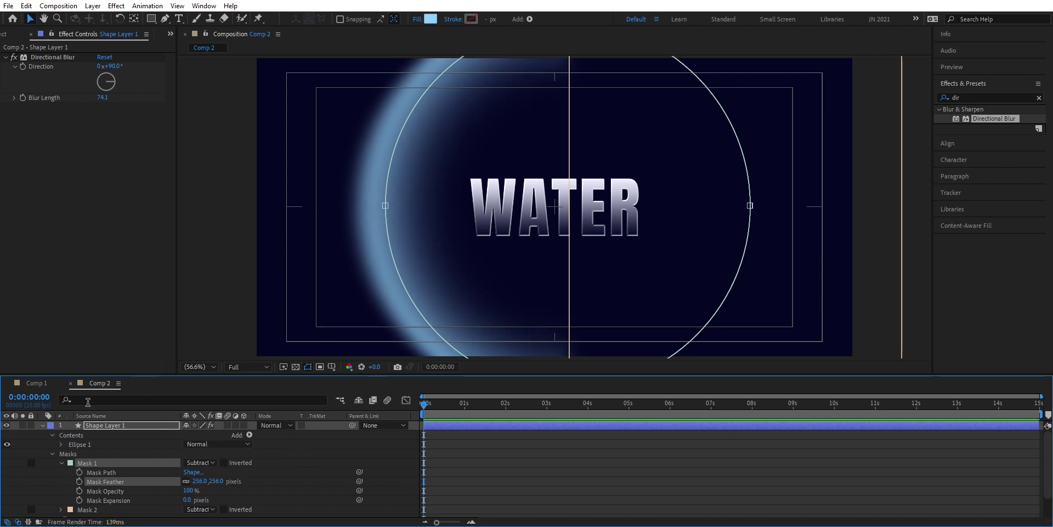
pyautogui.click(62, 464)
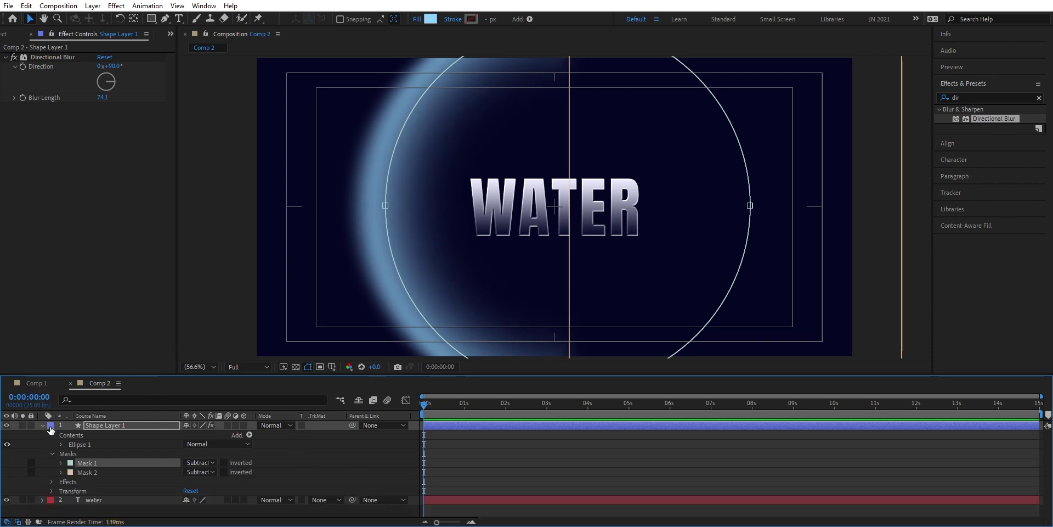
pyautogui.click(42, 425)
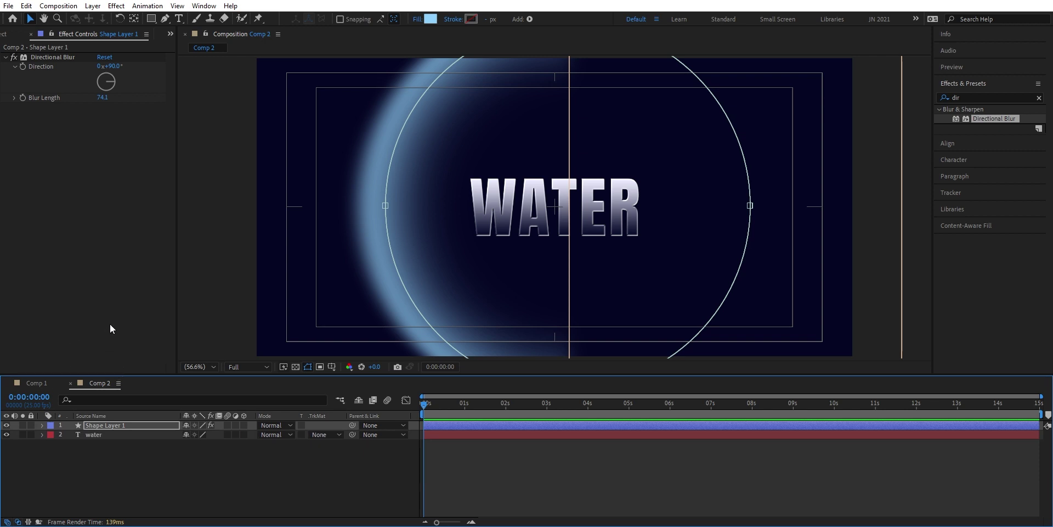
# Add a new null object above the crescent shape layer
pyautogui.click(125, 425)
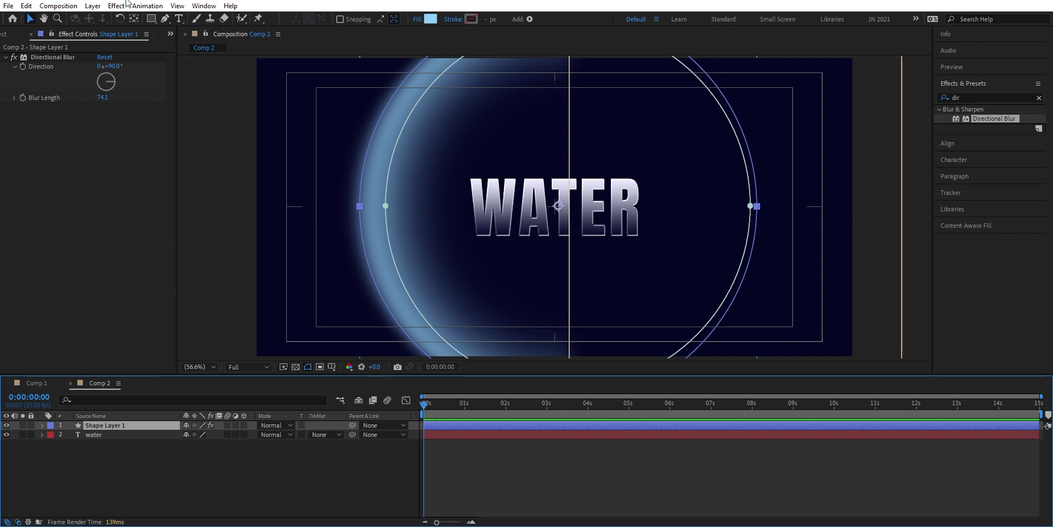
pyautogui.click(93, 5)
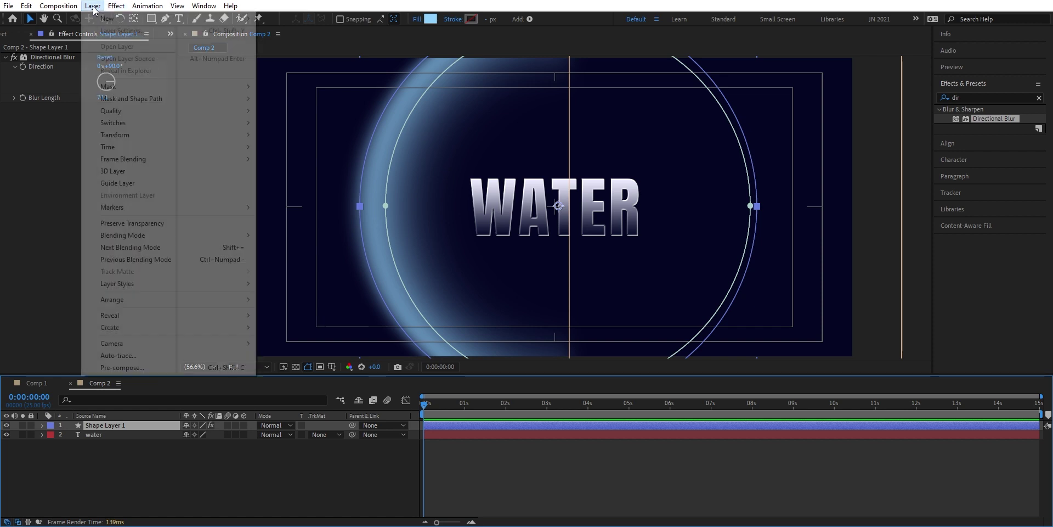
pyautogui.moveTo(117, 19)
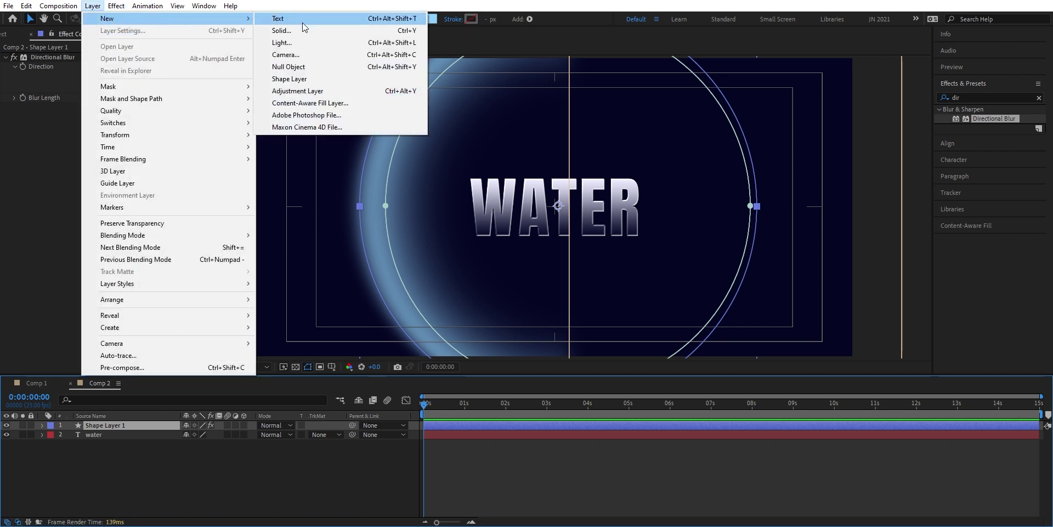
pyautogui.click(293, 67)
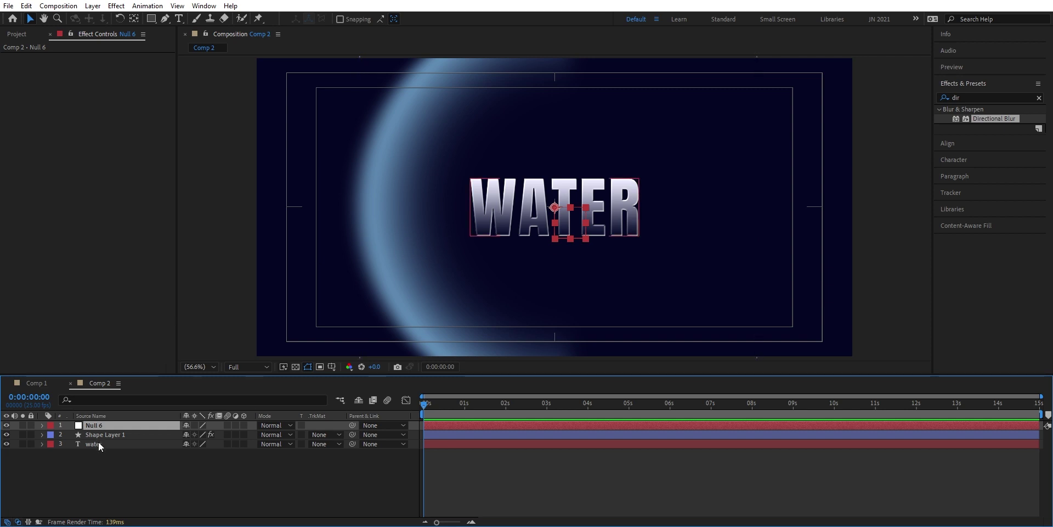
# Set the null's X position to 1989 and place its first Position keyframe at 2 seconds
pyautogui.press('p')
pyautogui.moveTo(187, 435); pyautogui.dragTo(749, 431)
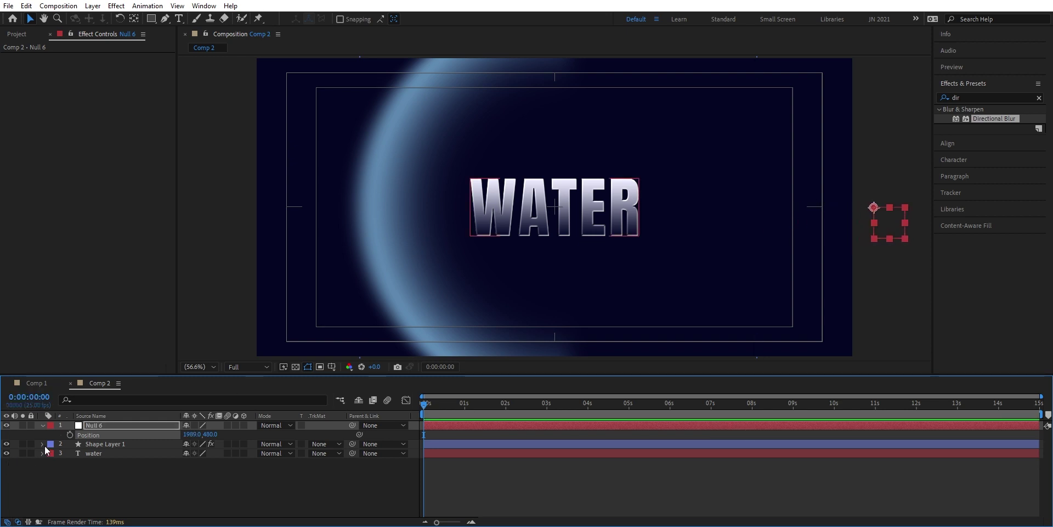
pyautogui.click(69, 434)
pyautogui.moveTo(423, 434); pyautogui.dragTo(507, 432)
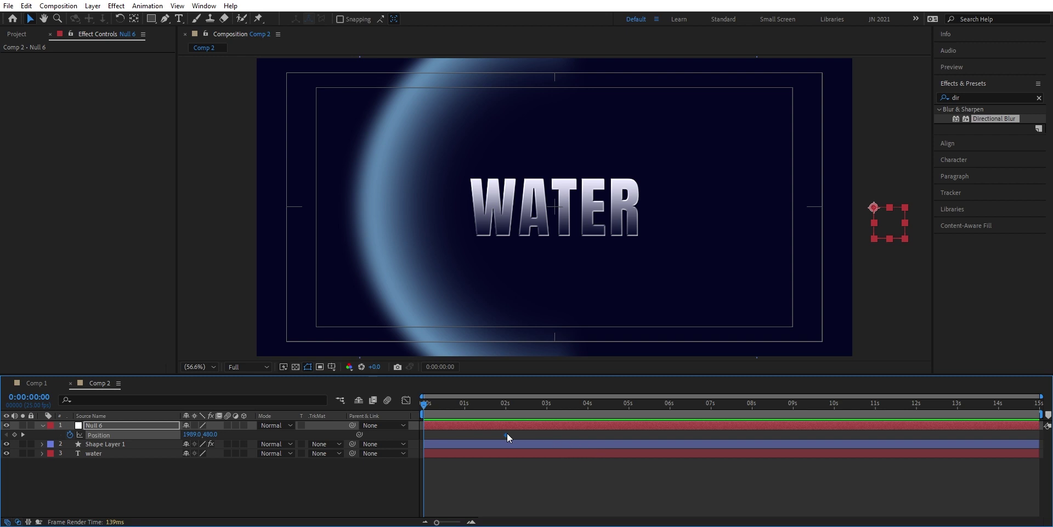
# Keyframe the null's X position at -200 at 0:00:04:13 and scrub back to check its movement
pyautogui.moveTo(423, 406); pyautogui.dragTo(609, 408)
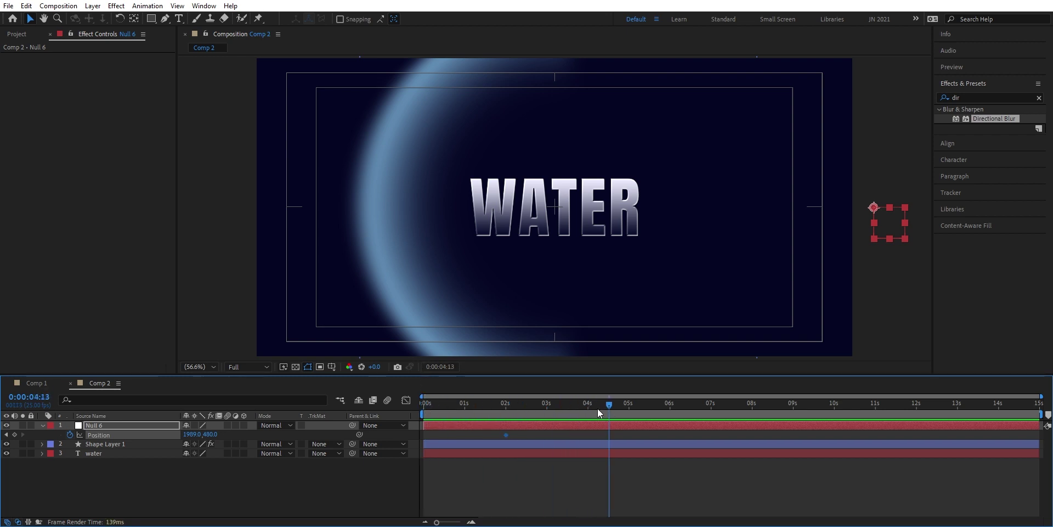
pyautogui.click(191, 434)
pyautogui.write('-200')
pyautogui.press('Return')
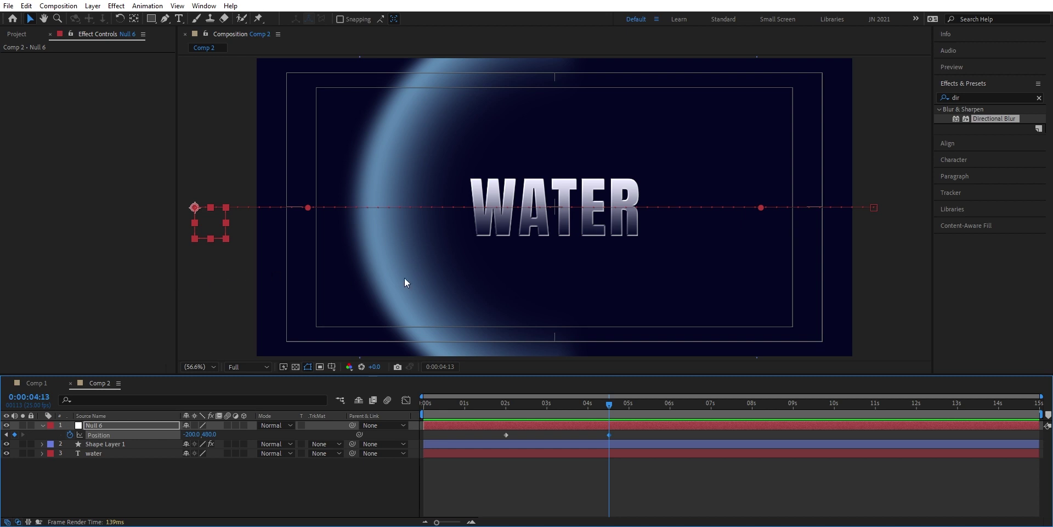
pyautogui.moveTo(611, 406); pyautogui.dragTo(542, 416)
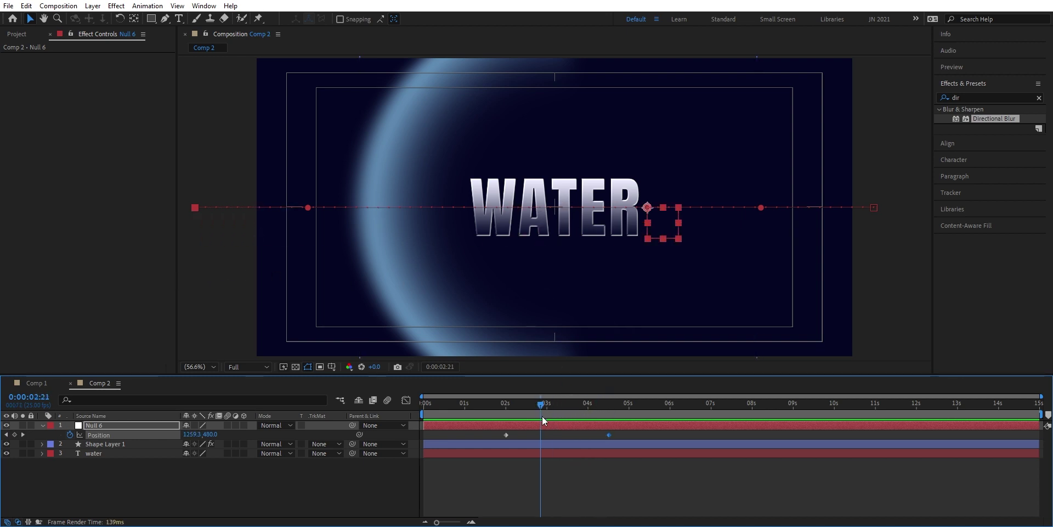
# Link the crescent shape layer's Position to the null's Position and move its anchor point to the crescent's outer left edge
pyautogui.click(146, 447)
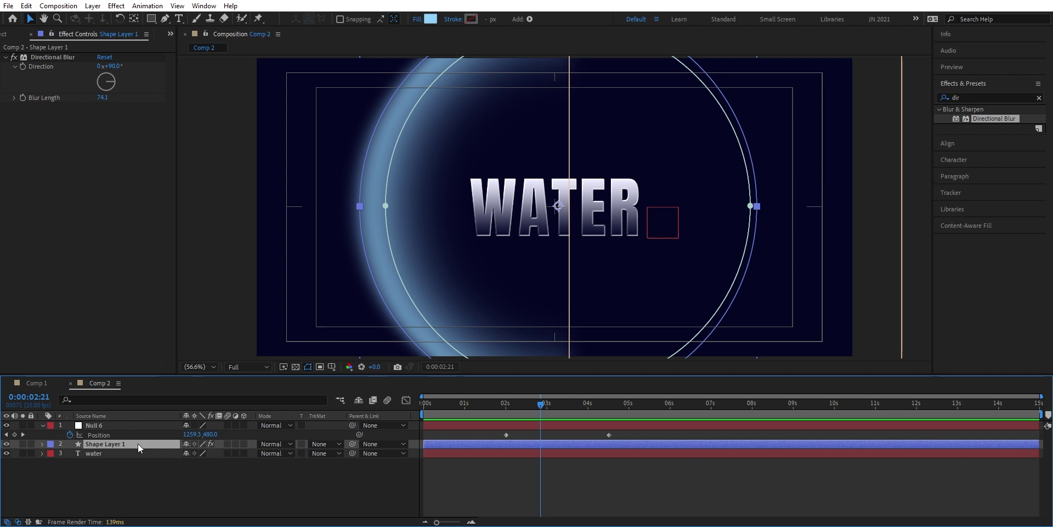
pyautogui.press('p')
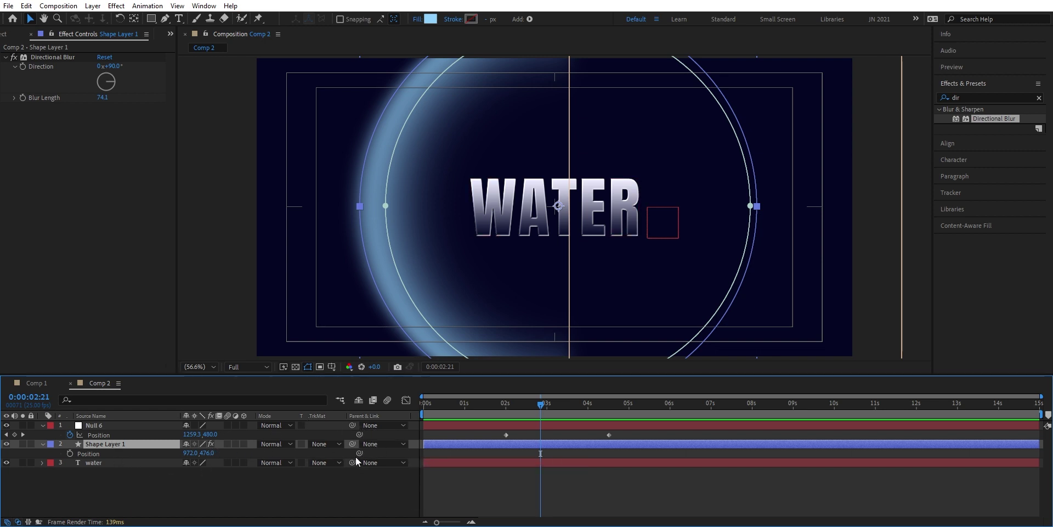
pyautogui.rightClick(336, 418)
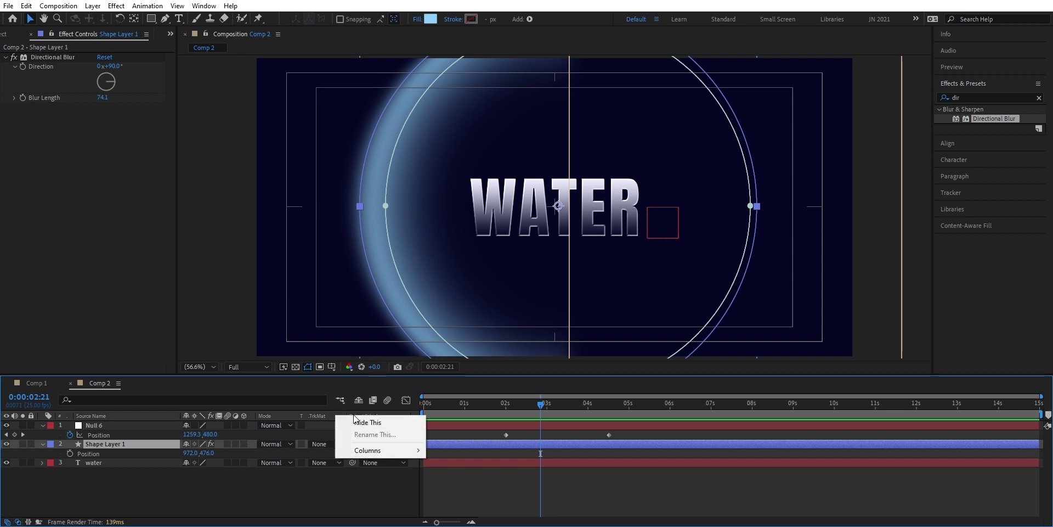
pyautogui.moveTo(374, 451)
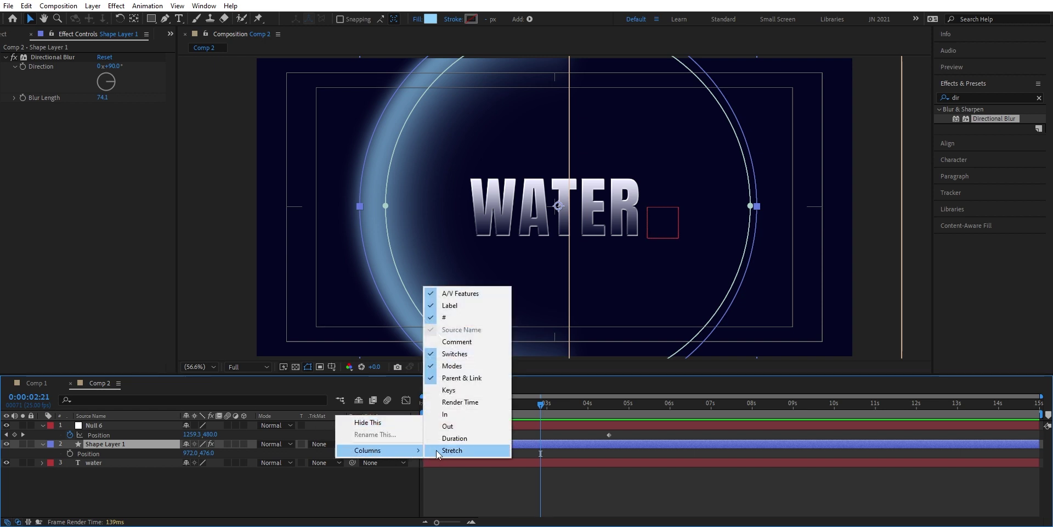
pyautogui.click(364, 481)
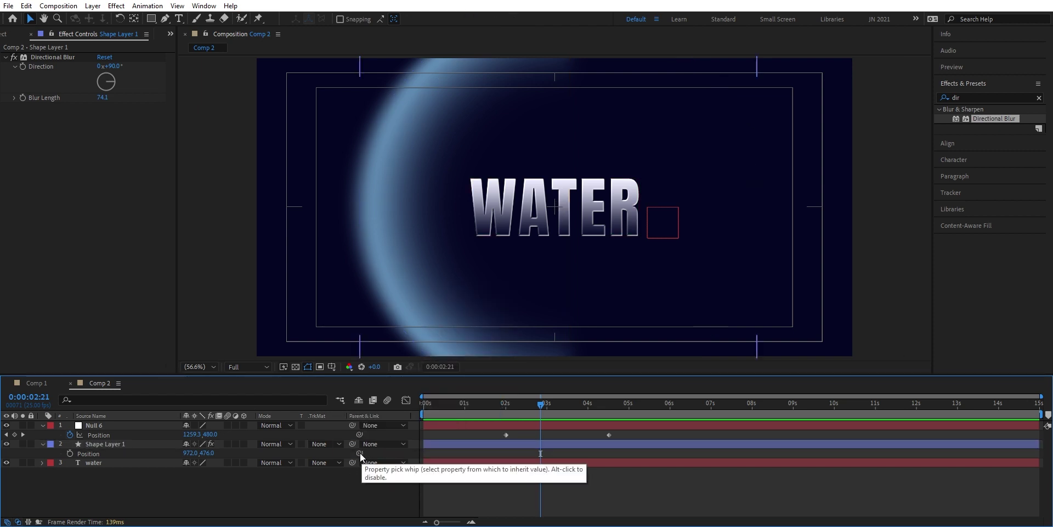
pyautogui.moveTo(360, 452); pyautogui.dragTo(120, 435)
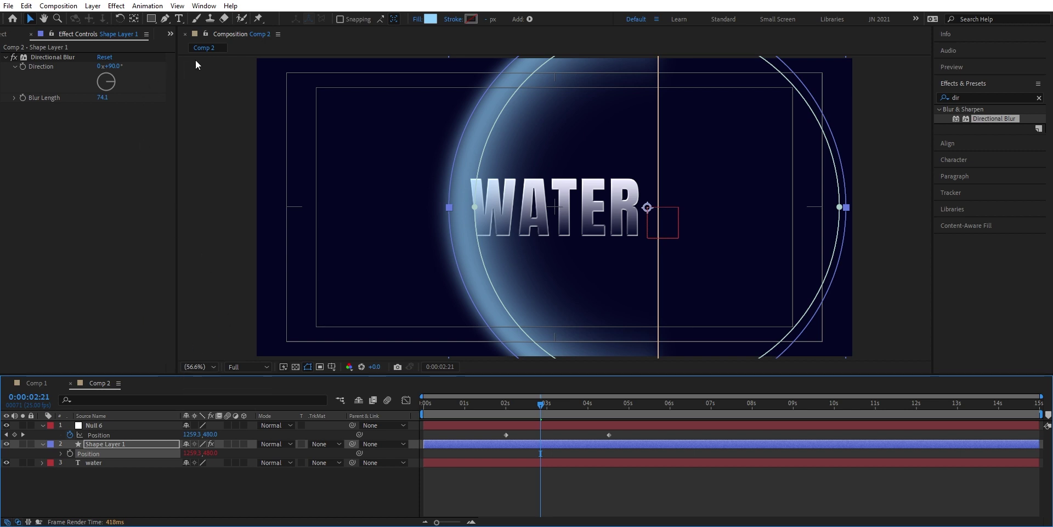
pyautogui.click(134, 20)
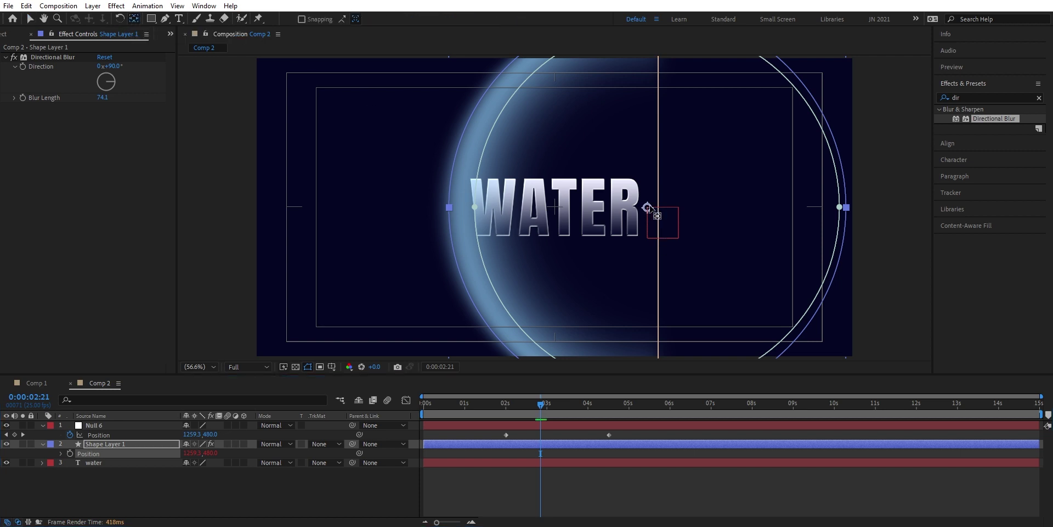
pyautogui.moveTo(647, 207); pyautogui.dragTo(451, 208)
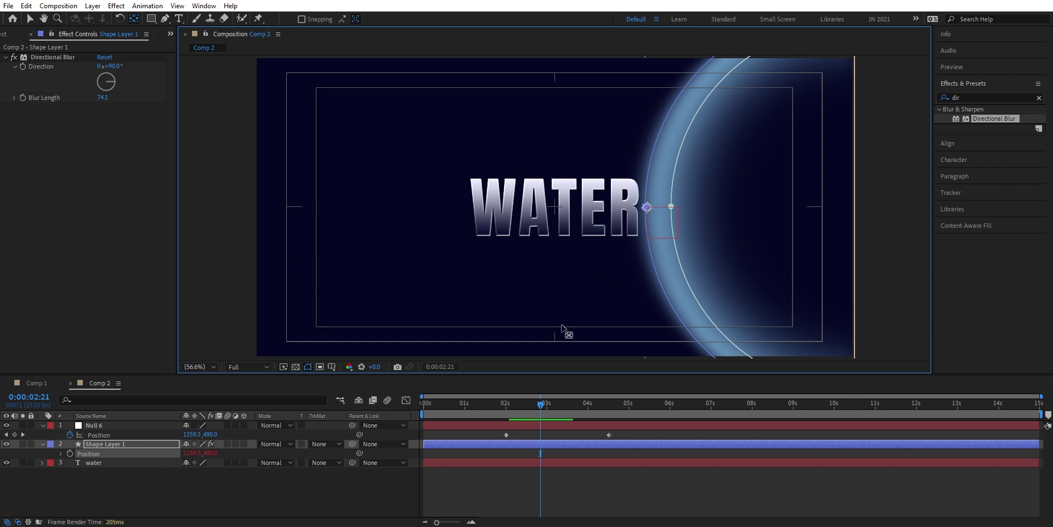
# Keyframe the crescent shape layer's Scale at 146% at 0:00:04:13
pyautogui.moveTo(540, 402); pyautogui.dragTo(609, 417)
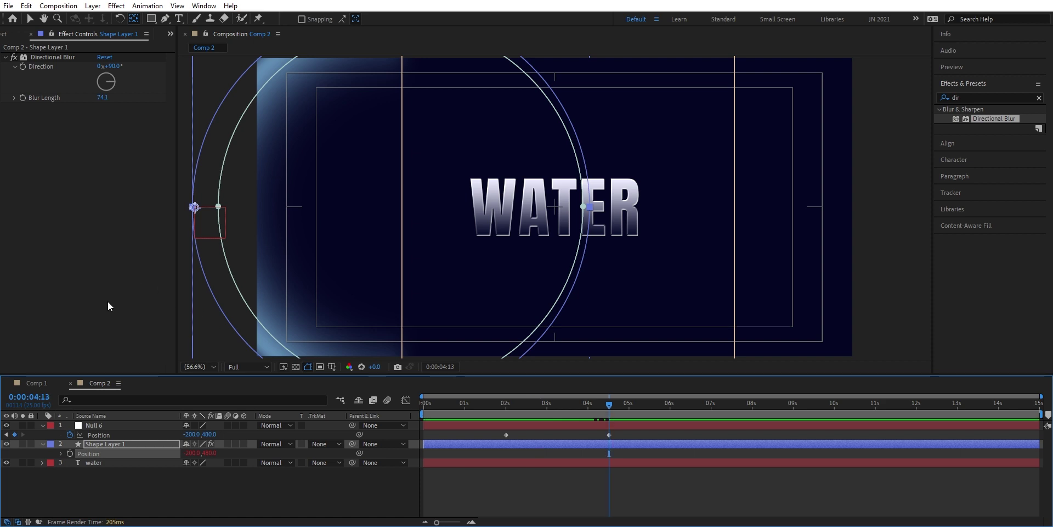
pyautogui.click(129, 444)
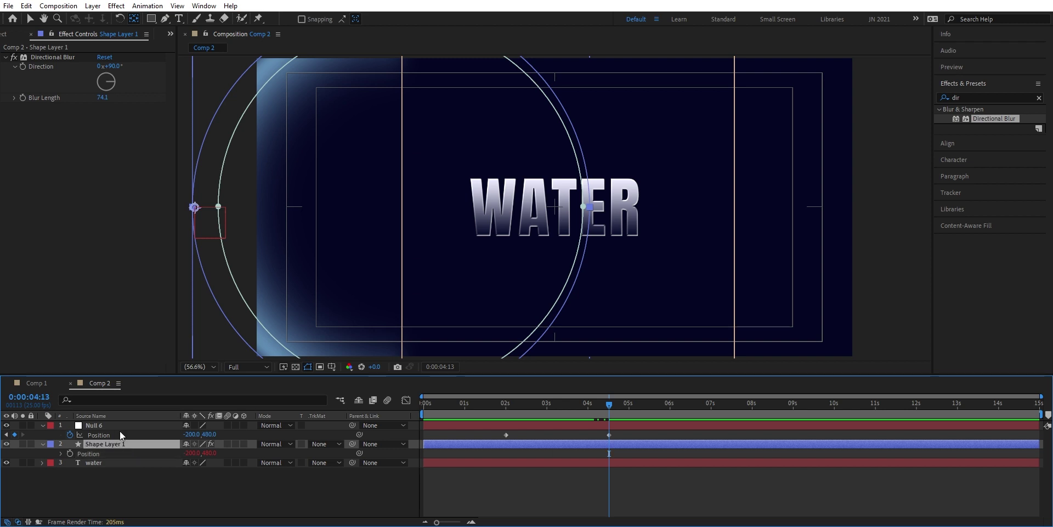
pyautogui.press('s')
pyautogui.click(70, 453)
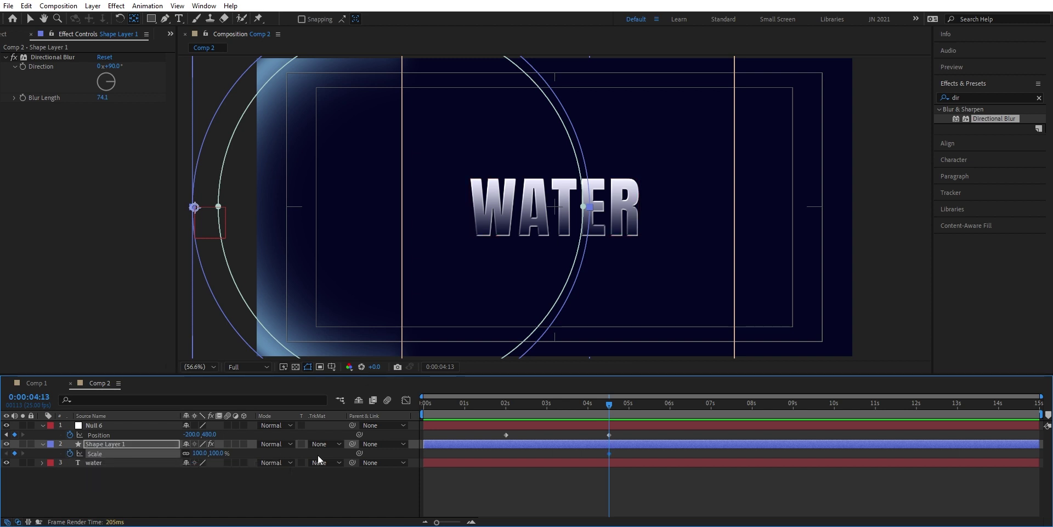
pyautogui.moveTo(196, 455); pyautogui.dragTo(217, 451)
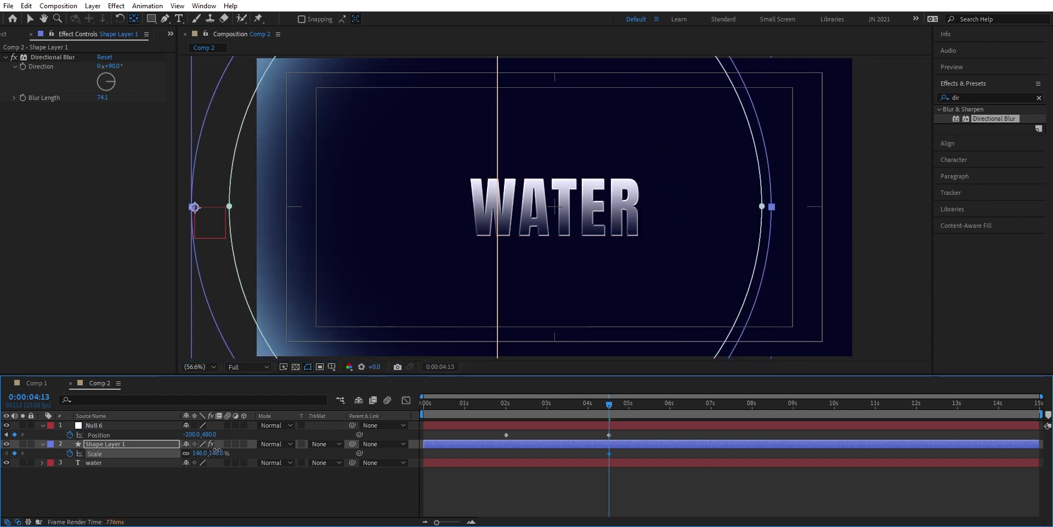
# Keyframe the crescent shape layer's Scale at 100% at 0:00:02:00
pyautogui.moveTo(607, 407); pyautogui.dragTo(504, 422)
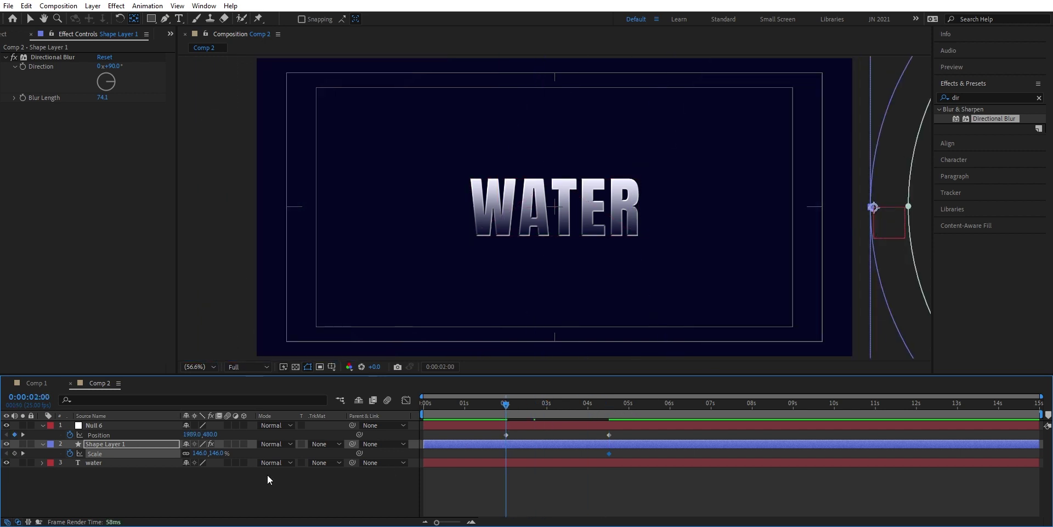
pyautogui.click(200, 452)
pyautogui.write('100')
pyautogui.press('Return')
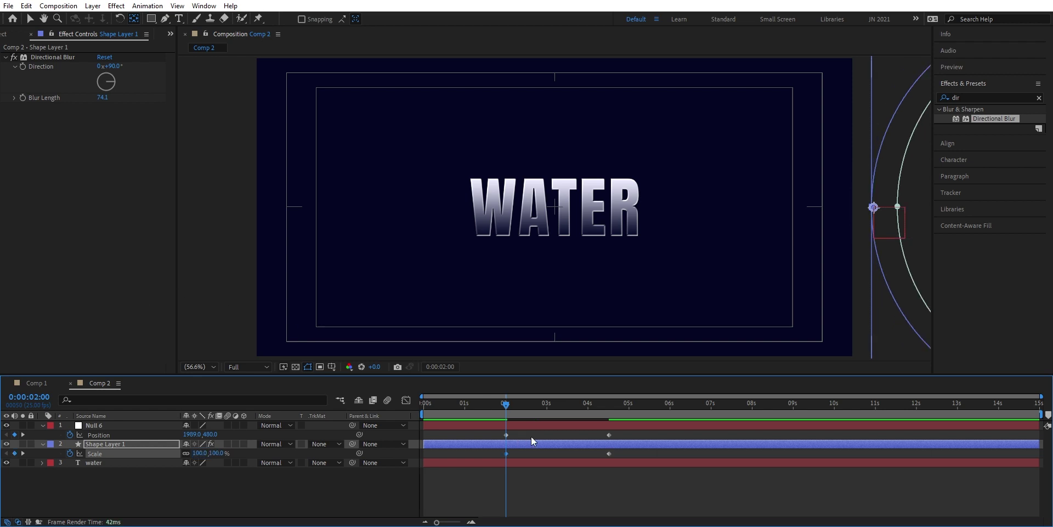
# Set the null's X position to -531 at 0:00:04:13 and preview the animation from the start
pyautogui.moveTo(505, 406); pyautogui.dragTo(609, 406)
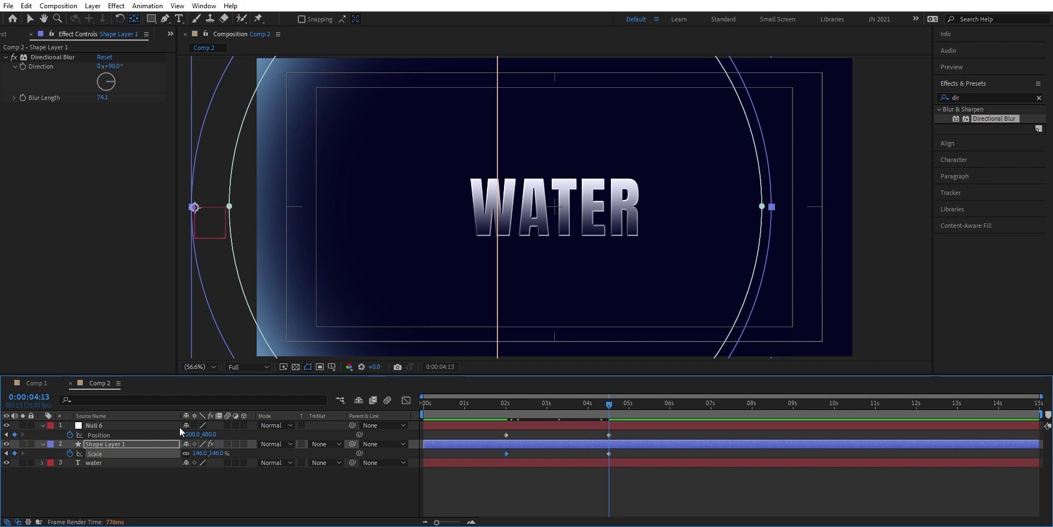
pyautogui.moveTo(193, 434); pyautogui.dragTo(33, 464)
pyautogui.click(150, 437)
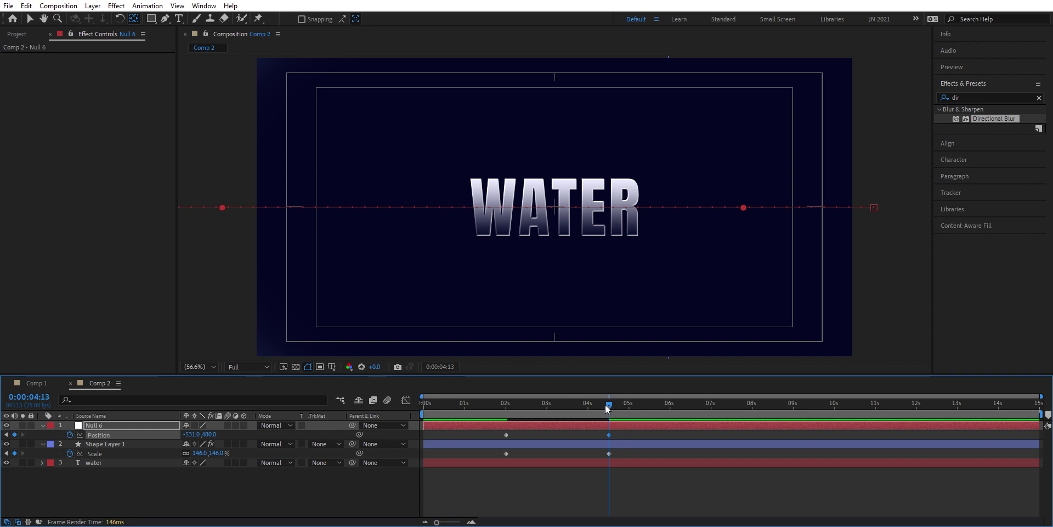
pyautogui.moveTo(609, 407); pyautogui.dragTo(374, 426)
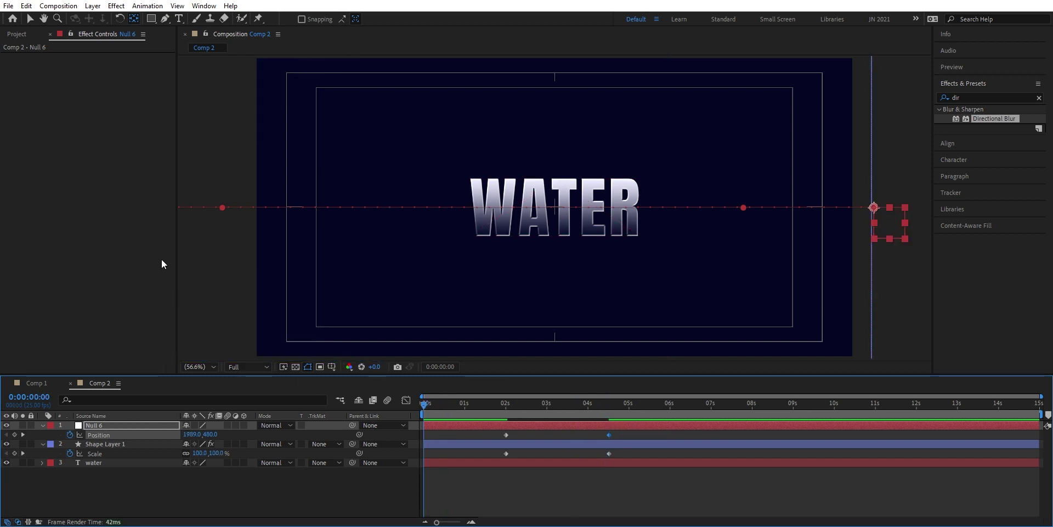
pyautogui.press('space')
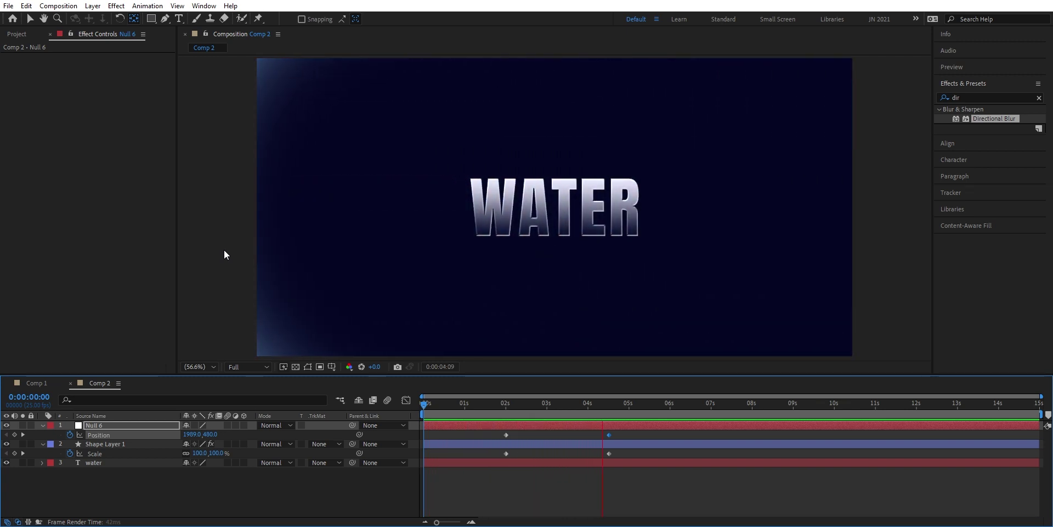
pyautogui.press('space')
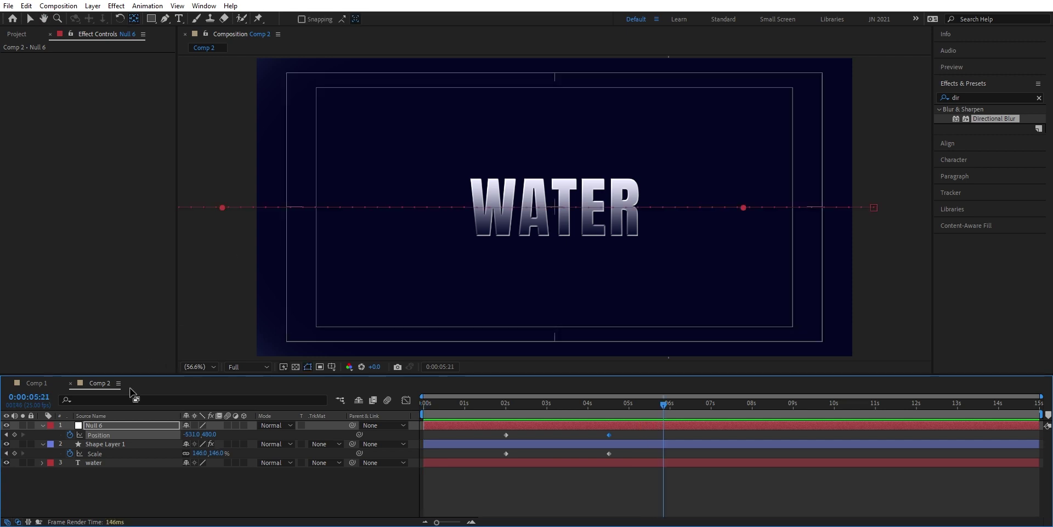
# Turn off the Title/Action Safe guides in the composition view and deselect all layers
pyautogui.click(130, 462)
pyautogui.hotkey('ctrl', 'shift', 'a')
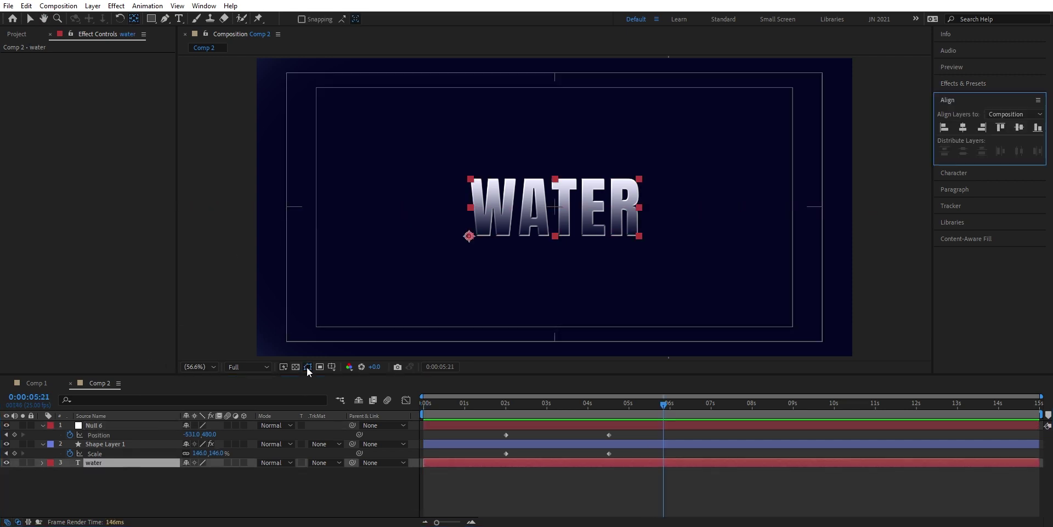
pyautogui.click(331, 367)
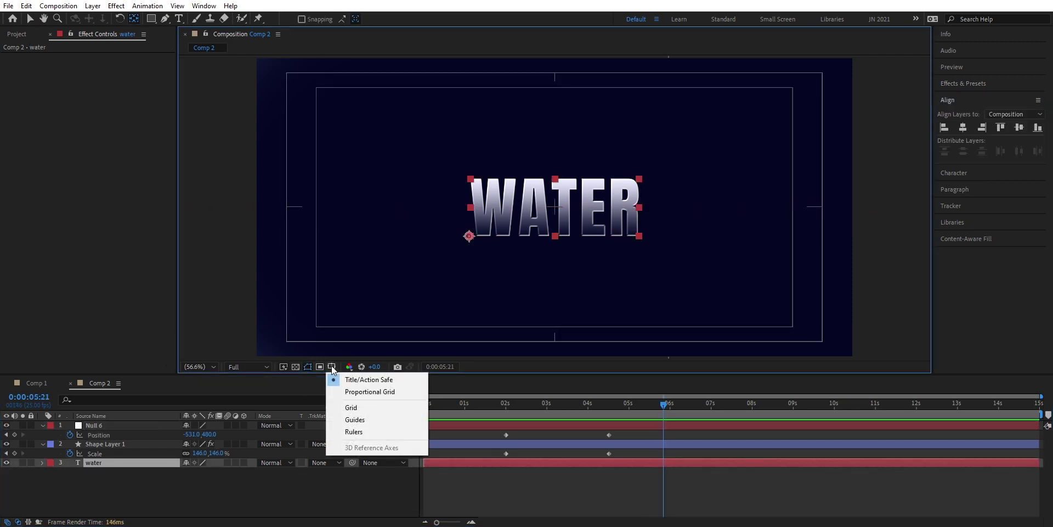
pyautogui.click(366, 380)
pyautogui.click(266, 504)
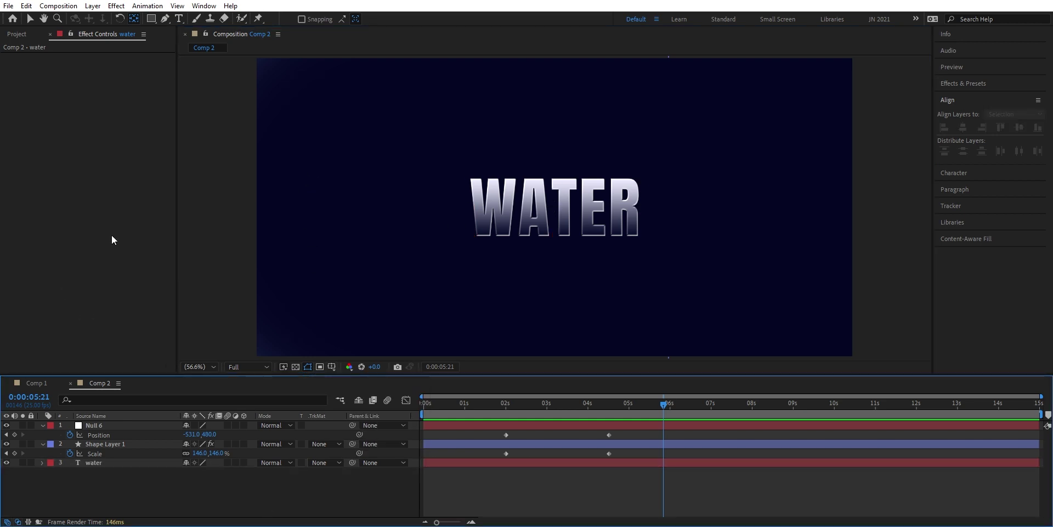
# Add a new adjustment layer and place it between the crescent shape layer and the water text layer
pyautogui.moveTo(664, 403); pyautogui.dragTo(591, 415)
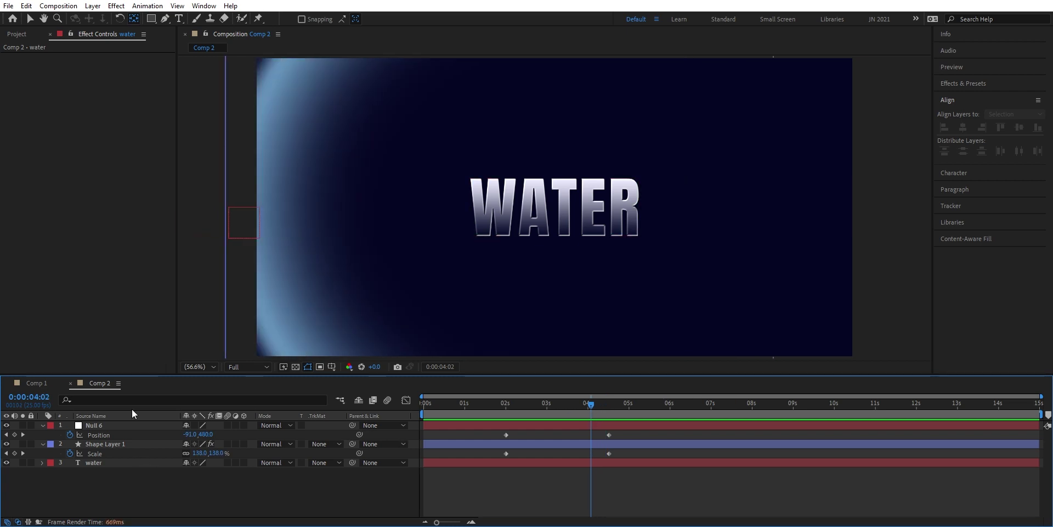
pyautogui.click(92, 5)
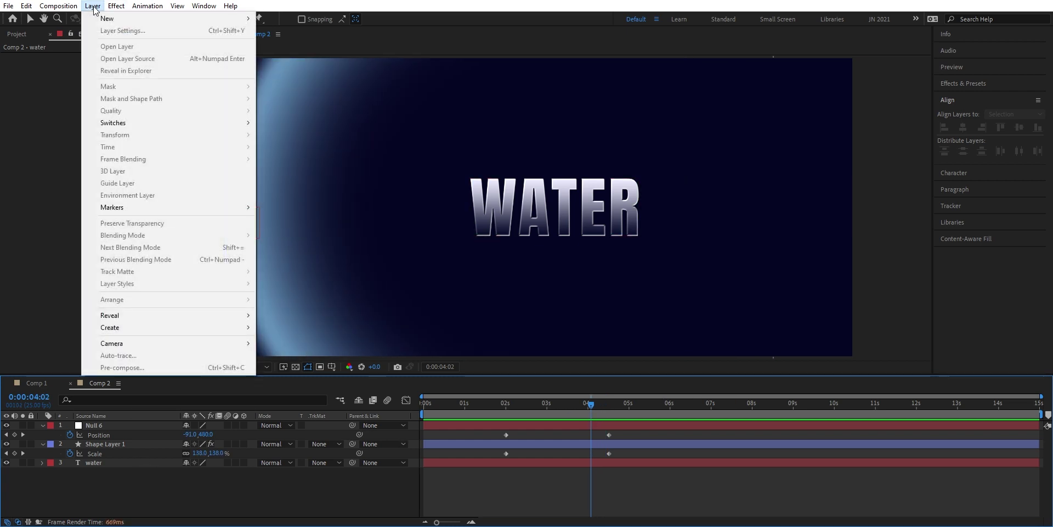
pyautogui.moveTo(123, 22)
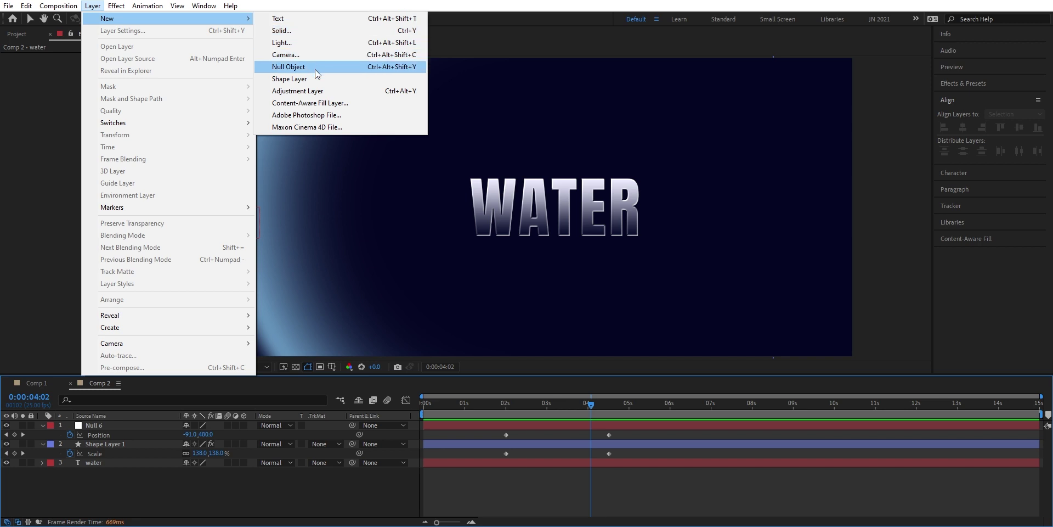
pyautogui.click(314, 92)
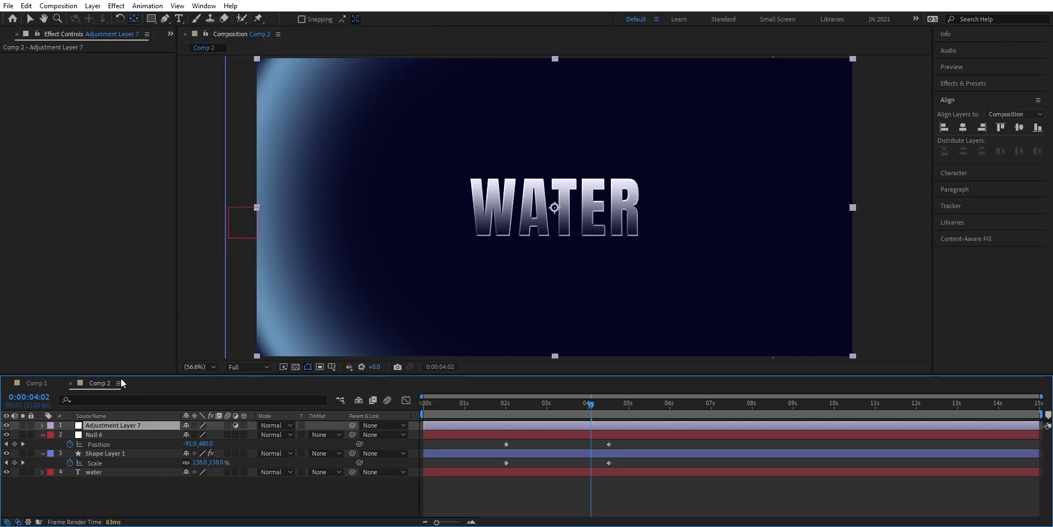
pyautogui.moveTo(136, 429); pyautogui.dragTo(137, 470)
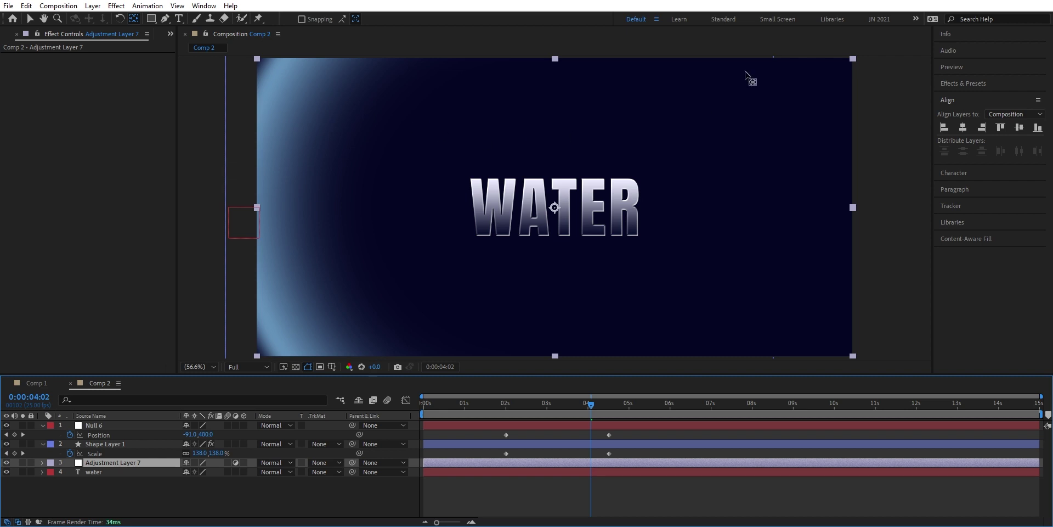
# Find the Shatter effect and apply it to the adjustment layer
pyautogui.click(996, 86)
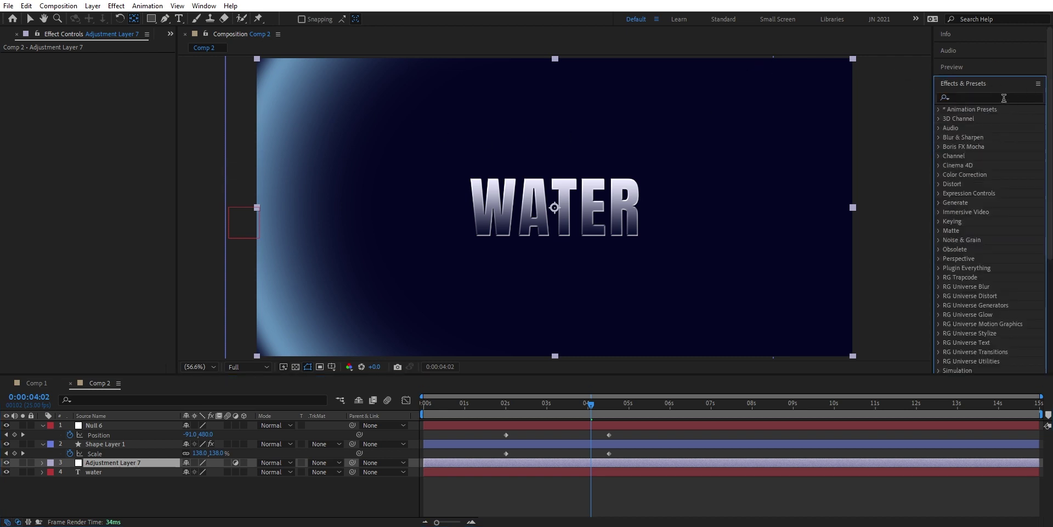
pyautogui.click(1004, 97)
pyautogui.write('shat')
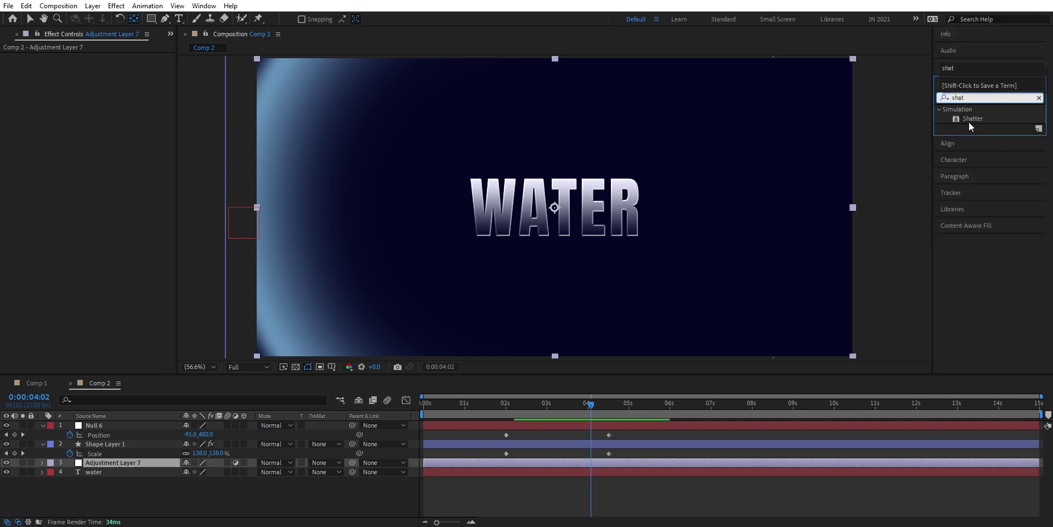
pyautogui.moveTo(971, 118); pyautogui.dragTo(123, 466)
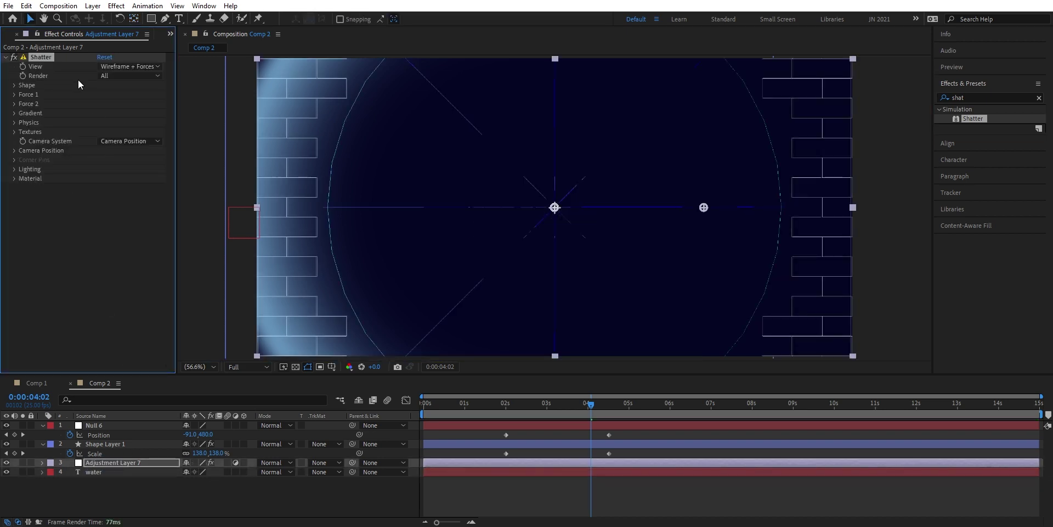
# Set the Shatter shape's Pattern to Glass and its Extrusion Depth to 0
pyautogui.click(15, 86)
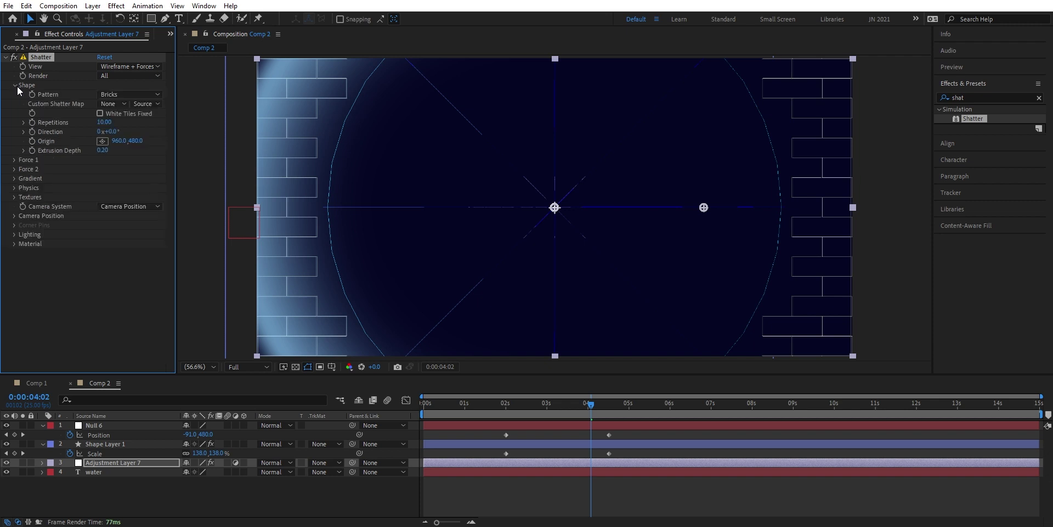
pyautogui.click(130, 94)
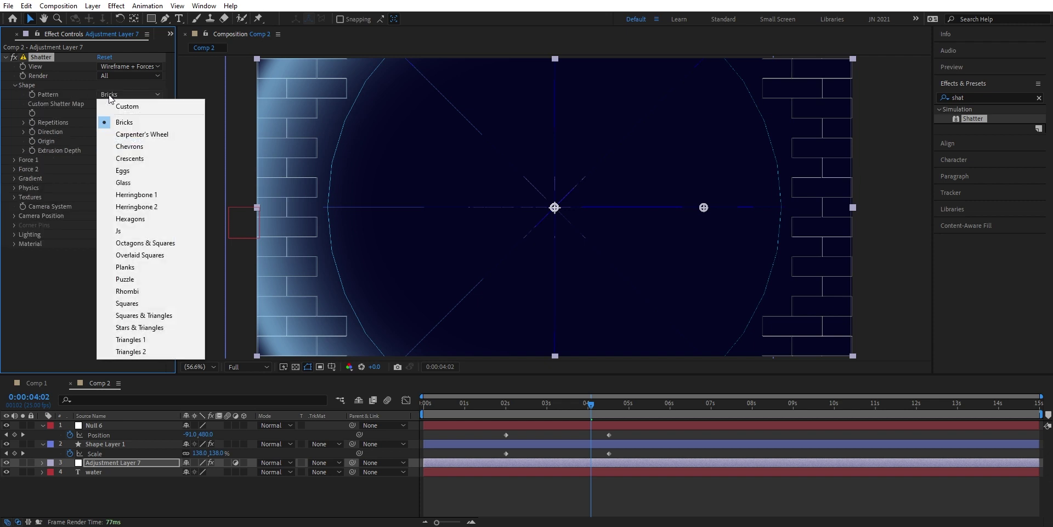
pyautogui.click(135, 183)
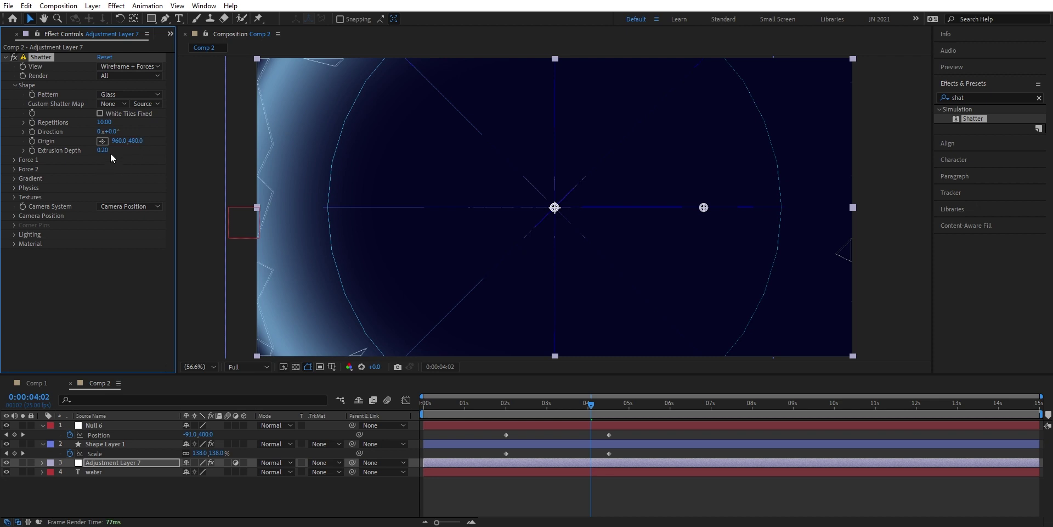
pyautogui.moveTo(104, 153); pyautogui.dragTo(81, 155)
# Set the Shatter shape's Repetitions to 200
pyautogui.moveTo(104, 122); pyautogui.dragTo(932, 119)
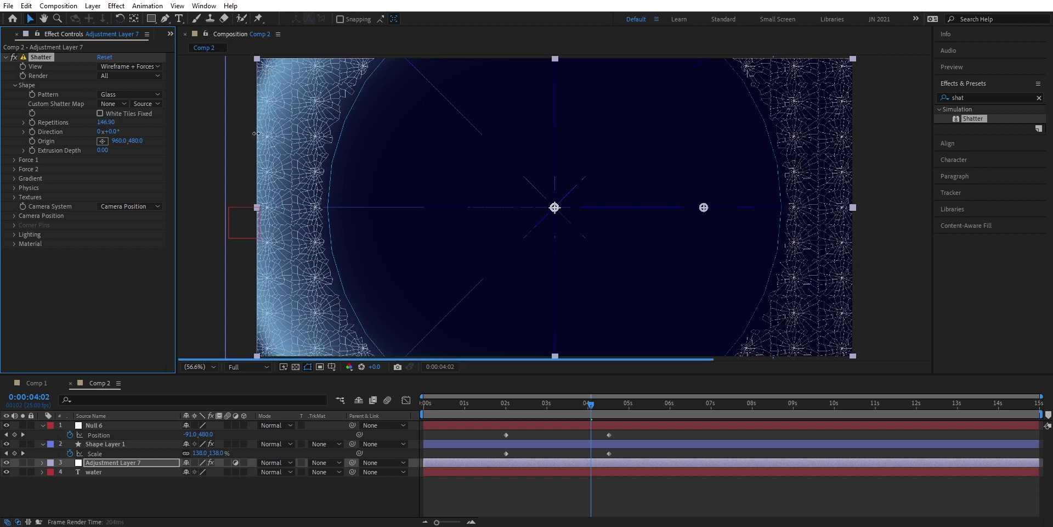
pyautogui.moveTo(106, 123); pyautogui.dragTo(105, 126)
pyautogui.write('200')
pyautogui.press('Return')
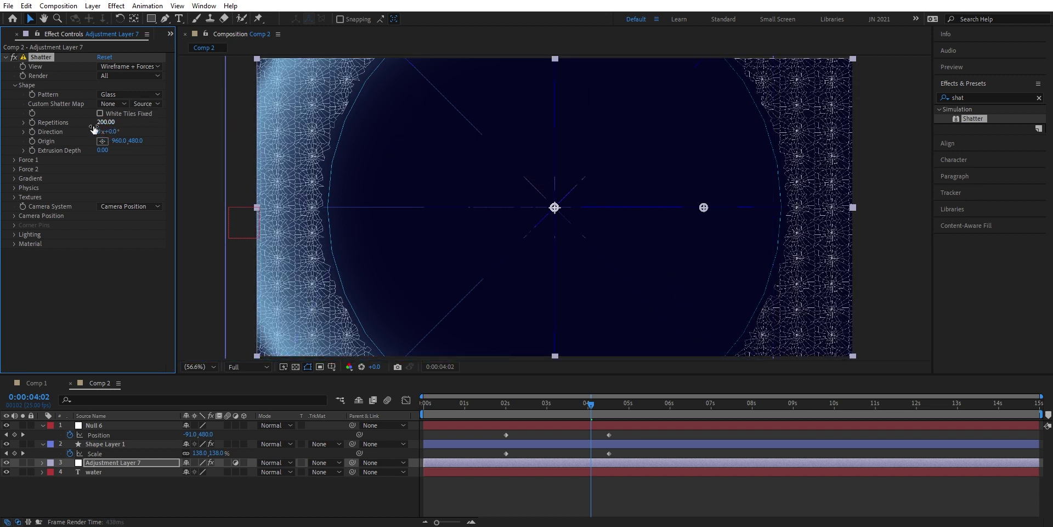
# Set Shatter's Force 1 Radius to 0.14 and its Strength to 1.10
pyautogui.click(15, 161)
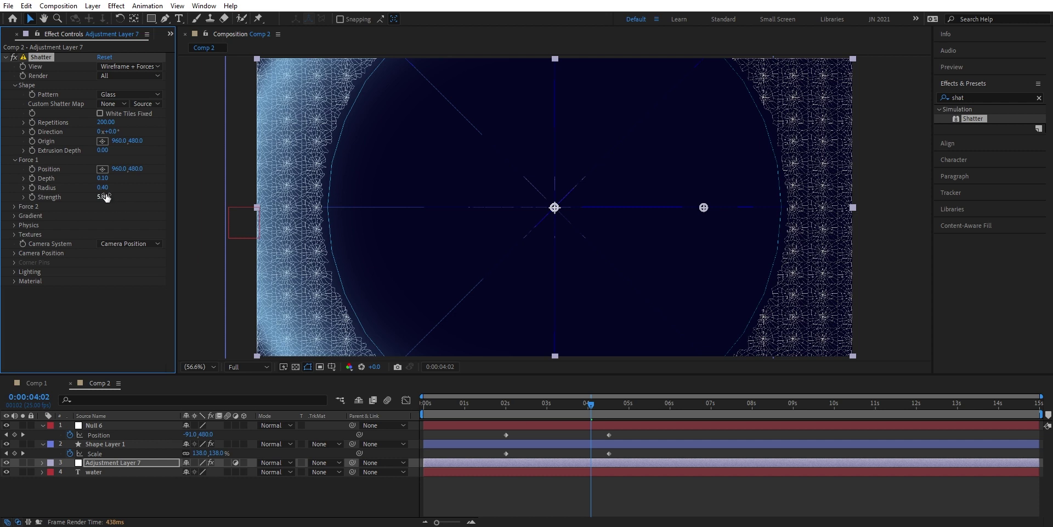
pyautogui.moveTo(102, 188); pyautogui.dragTo(93, 194)
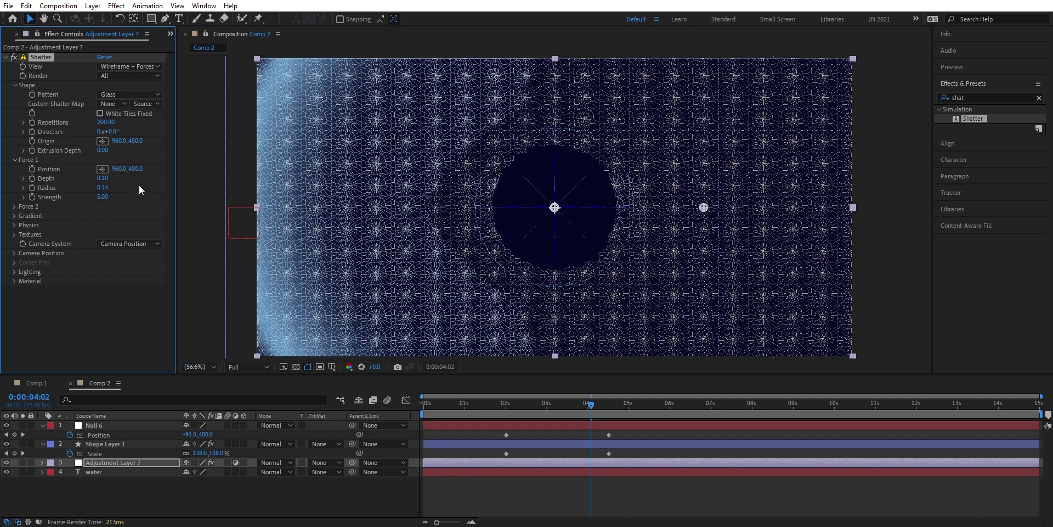
pyautogui.moveTo(102, 197); pyautogui.dragTo(84, 202)
# Set Shatter's Physics to Rotation Speed 1.00, Randomness 1.00, Viscosity 0.39 and Gravity 0
pyautogui.click(15, 224)
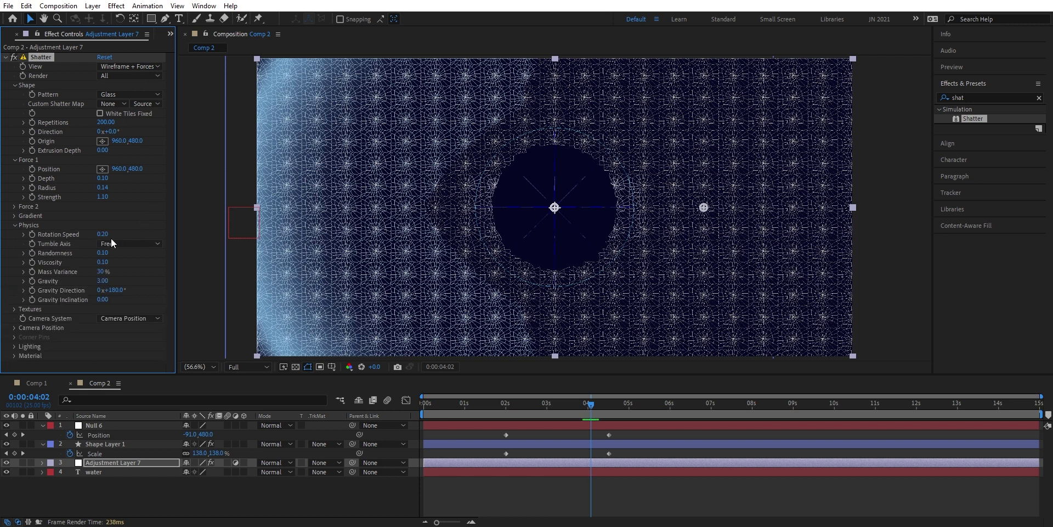
pyautogui.moveTo(103, 234); pyautogui.dragTo(181, 241)
pyautogui.moveTo(102, 252); pyautogui.dragTo(207, 258)
pyautogui.moveTo(110, 261); pyautogui.dragTo(119, 259)
pyautogui.moveTo(103, 280); pyautogui.dragTo(12, 280)
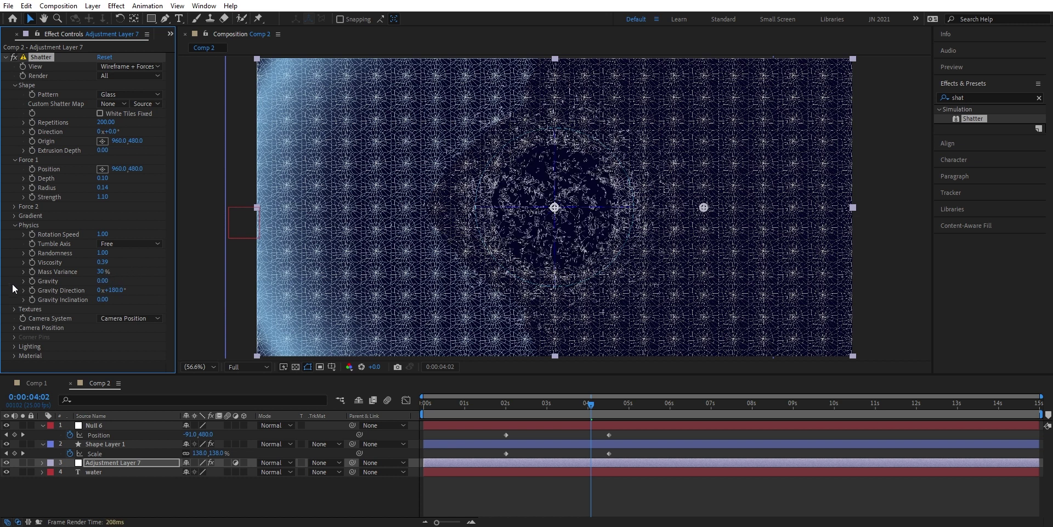
pyautogui.click(16, 226)
pyautogui.click(16, 159)
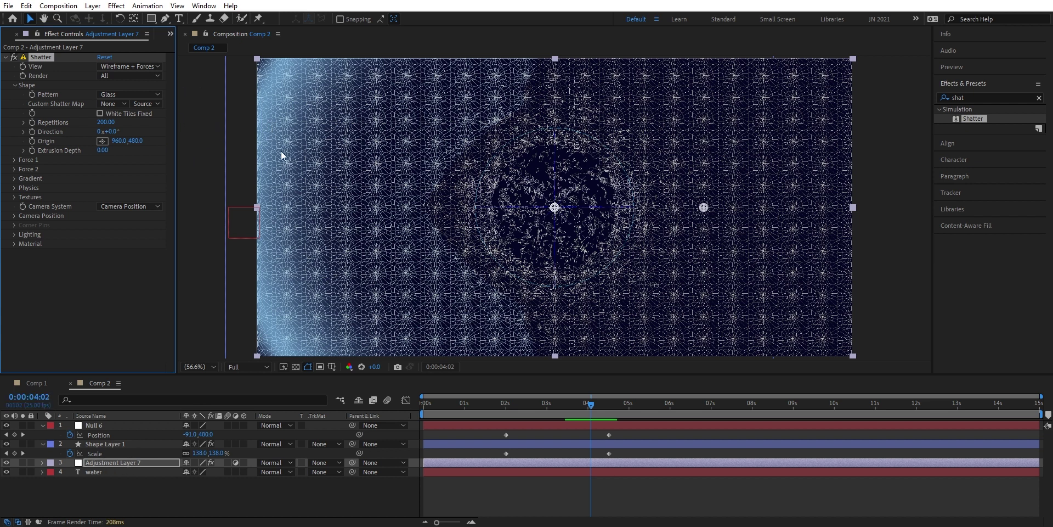
# Link the adjustment layer's Shatter Force 1 Position to Null 6's Position and preview the movement around 2:13
pyautogui.press('y')
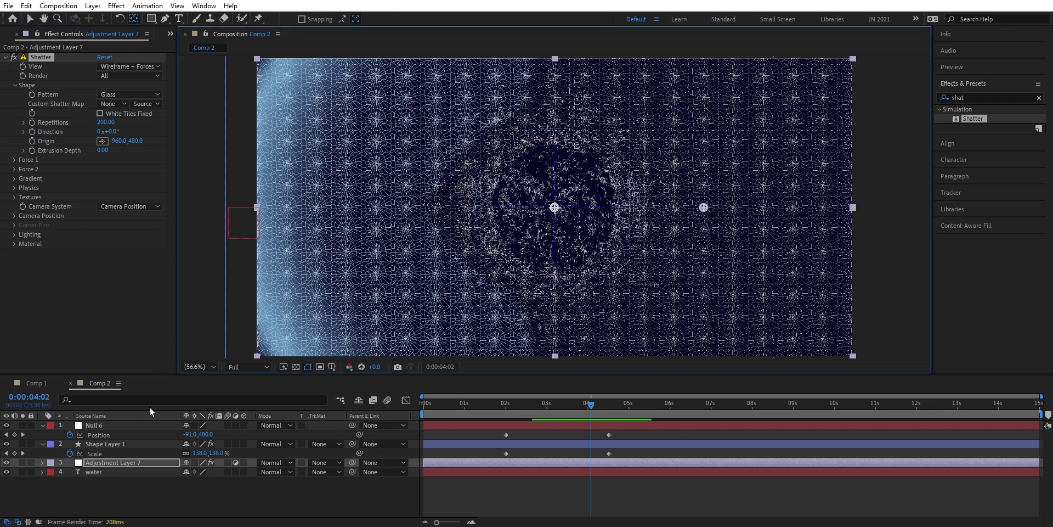
pyautogui.click(157, 463)
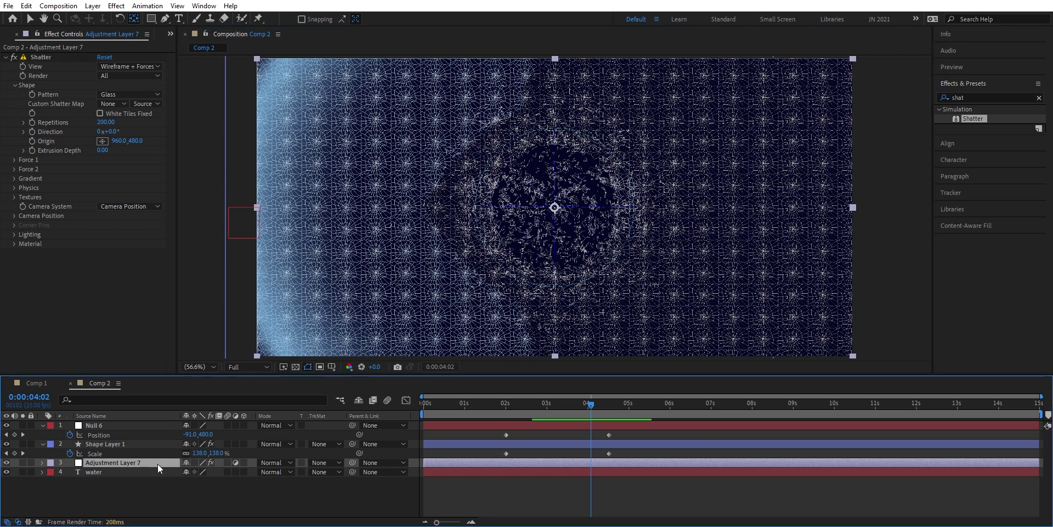
pyautogui.click(43, 463)
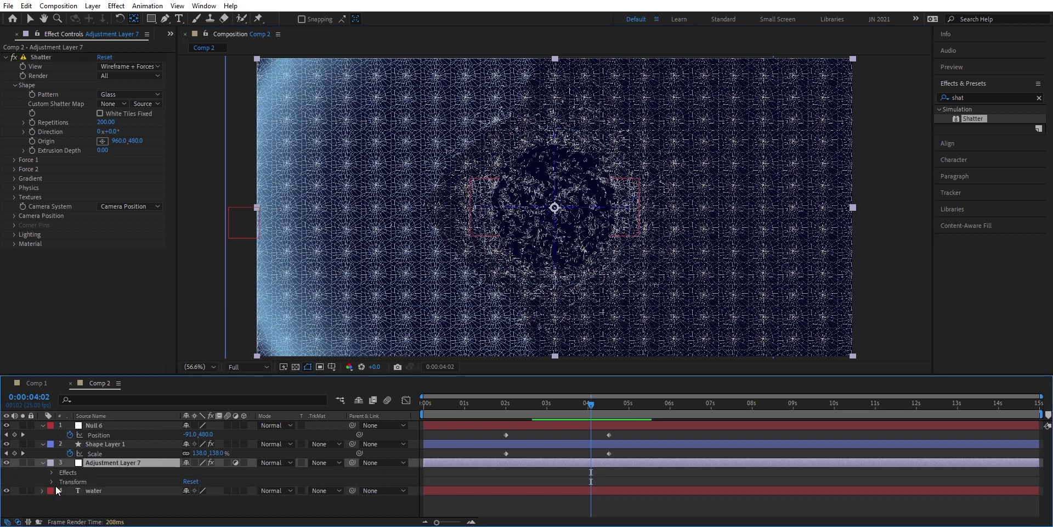
pyautogui.click(51, 472)
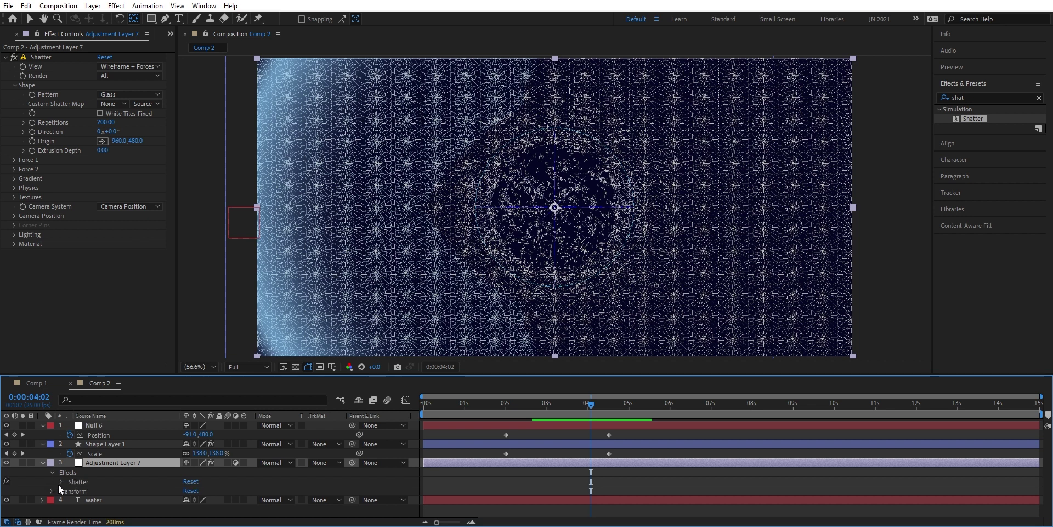
pyautogui.click(61, 481)
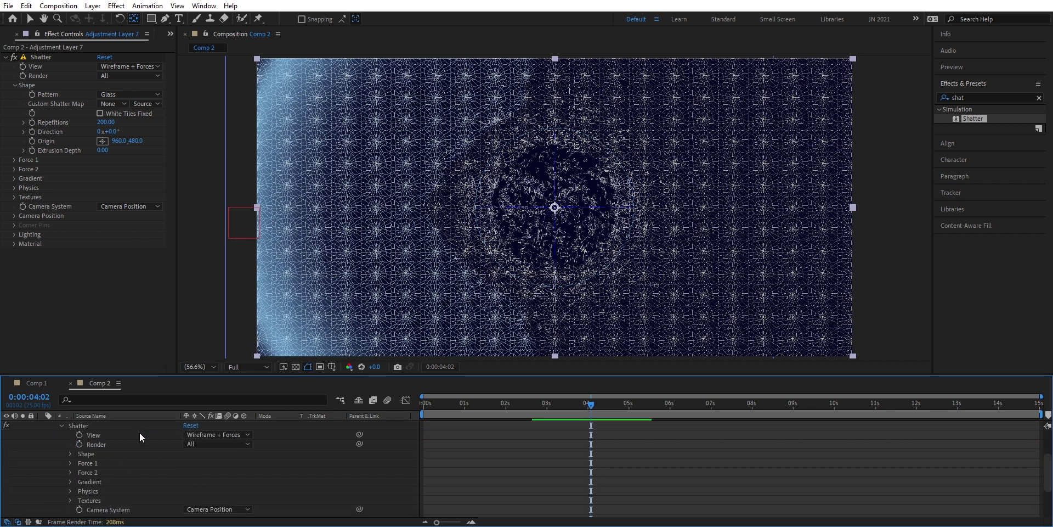
pyautogui.click(70, 463)
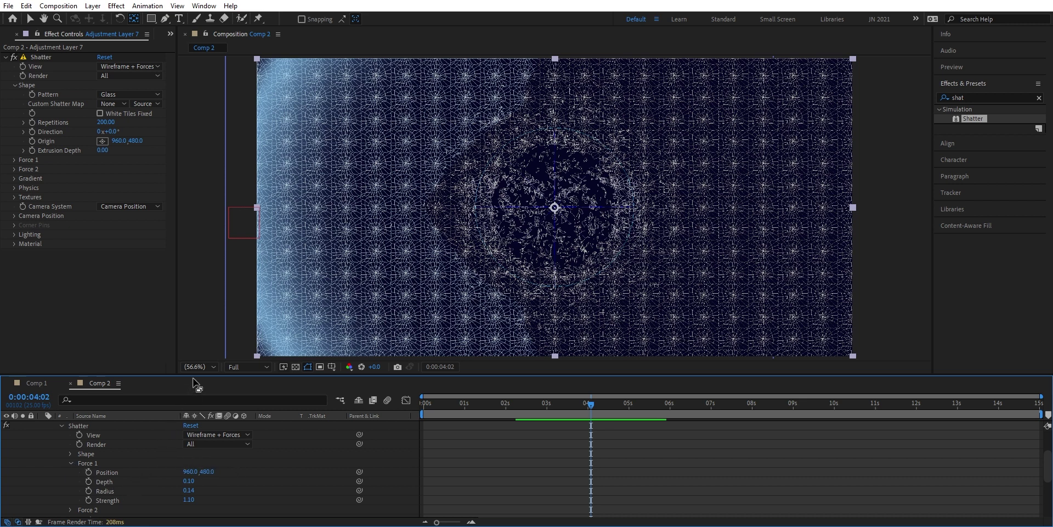
pyautogui.moveTo(195, 379); pyautogui.dragTo(225, 275)
pyautogui.scroll(2, 143, 373)
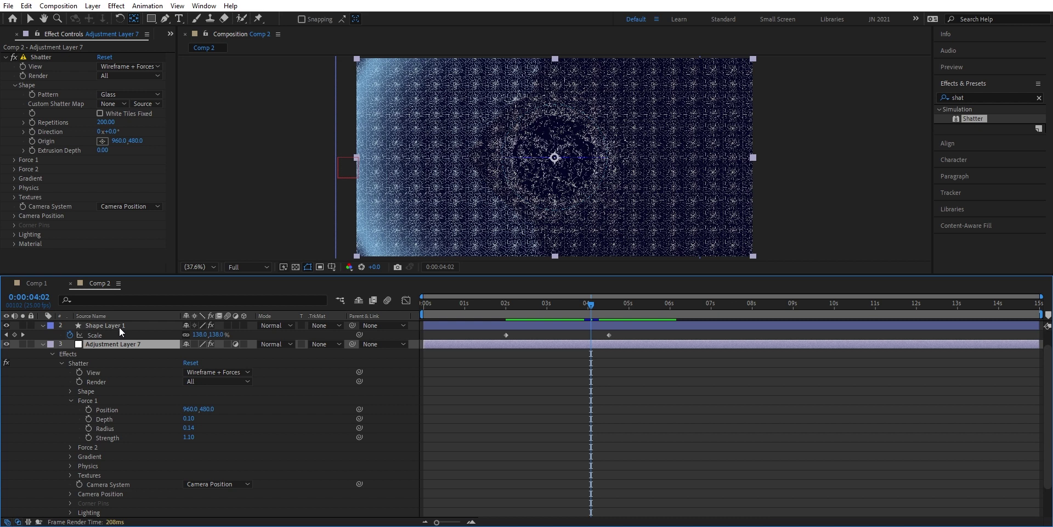
pyautogui.scroll(1, 134, 330)
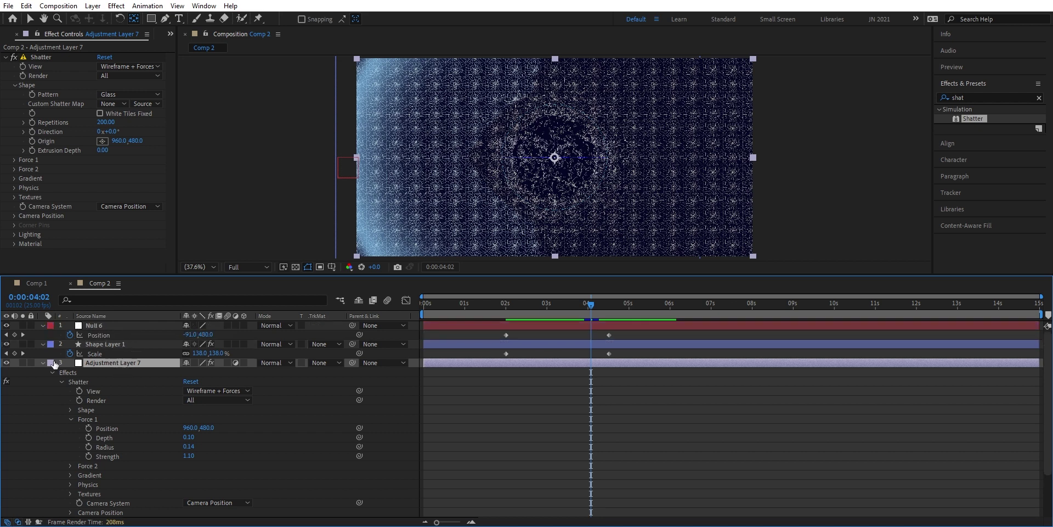
pyautogui.click(43, 343)
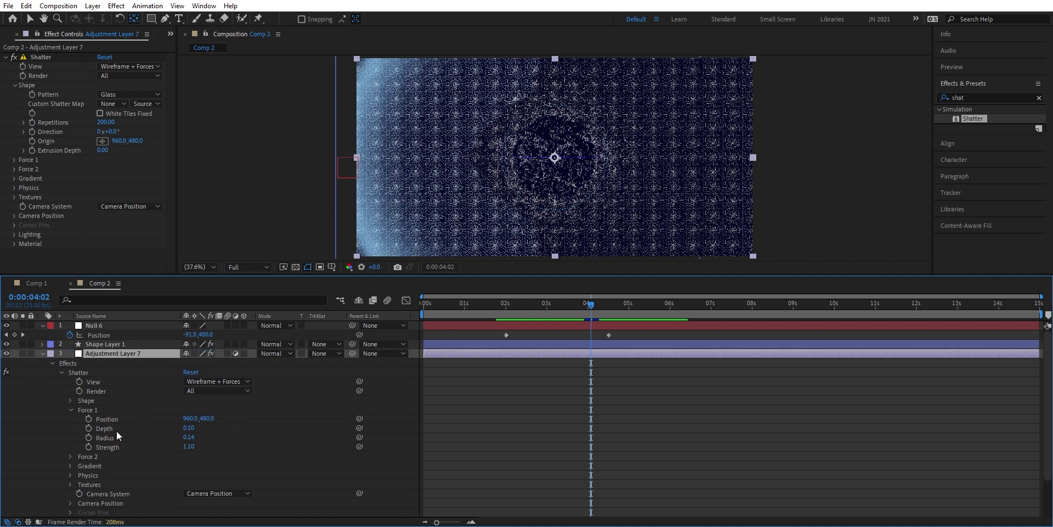
pyautogui.moveTo(360, 419); pyautogui.dragTo(104, 337)
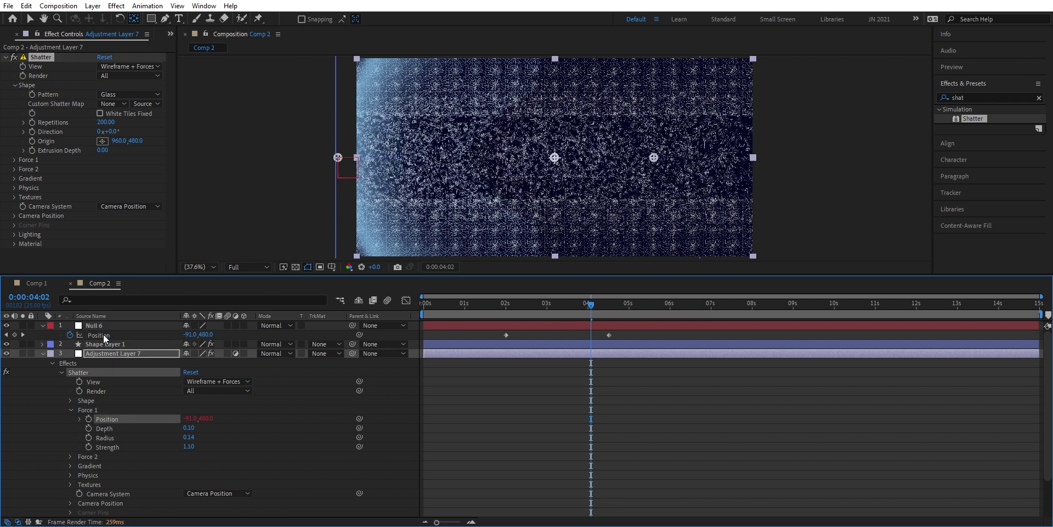
pyautogui.moveTo(590, 305); pyautogui.dragTo(525, 318)
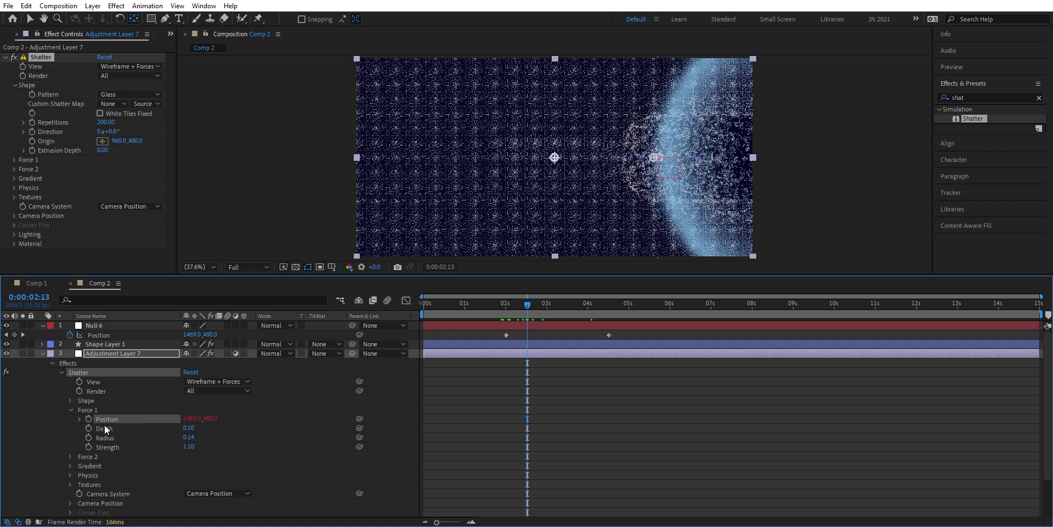
# Add +120 to the end of the Force 1 Position expression and check the offset up to 2:21
pyautogui.click(78, 419)
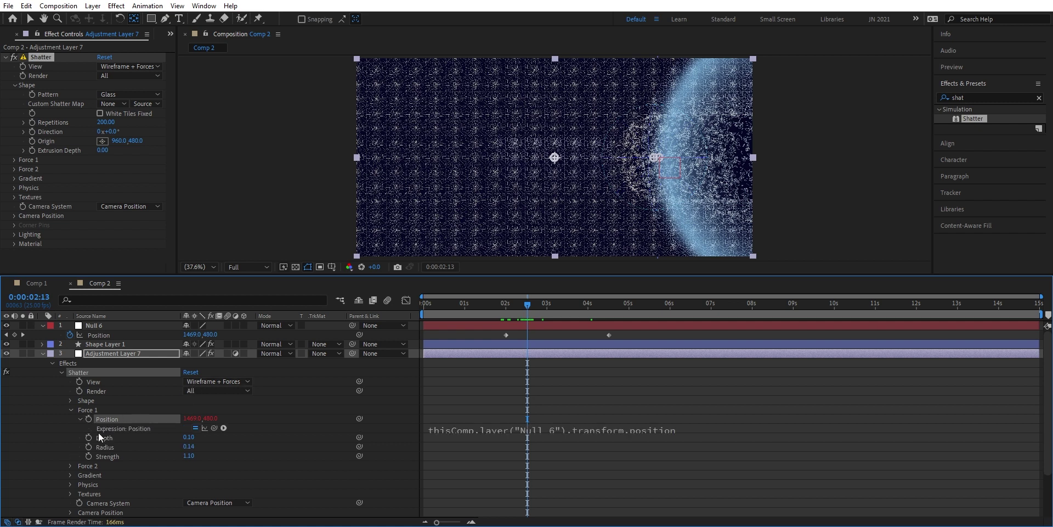
pyautogui.click(676, 428)
pyautogui.click(700, 430)
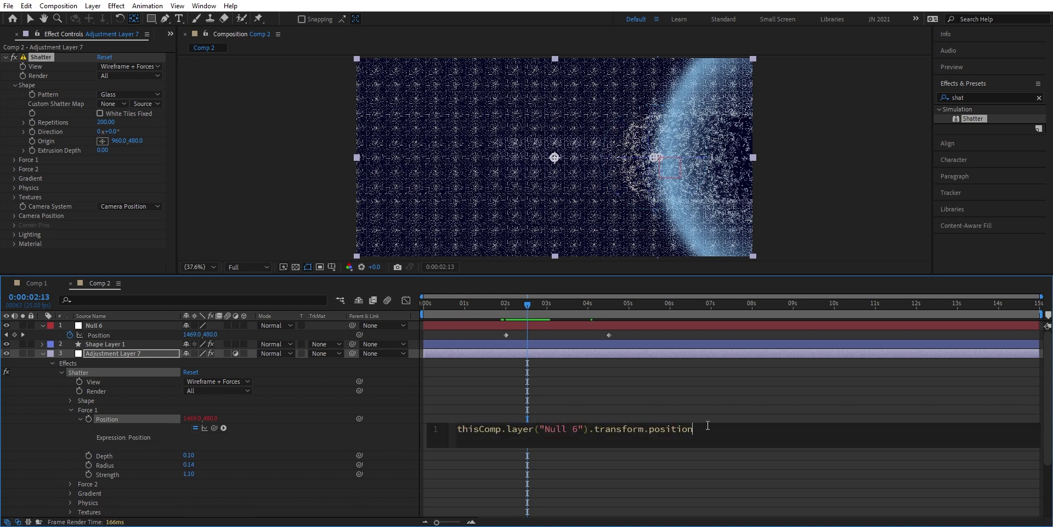
pyautogui.write('+120')
pyautogui.click(527, 305)
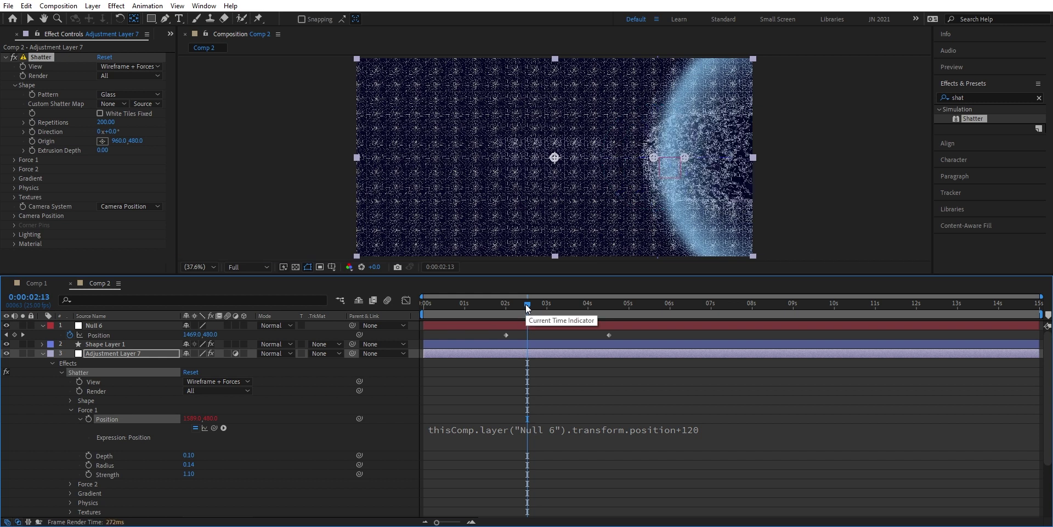
pyautogui.click(525, 305)
pyautogui.moveTo(525, 305); pyautogui.dragTo(542, 304)
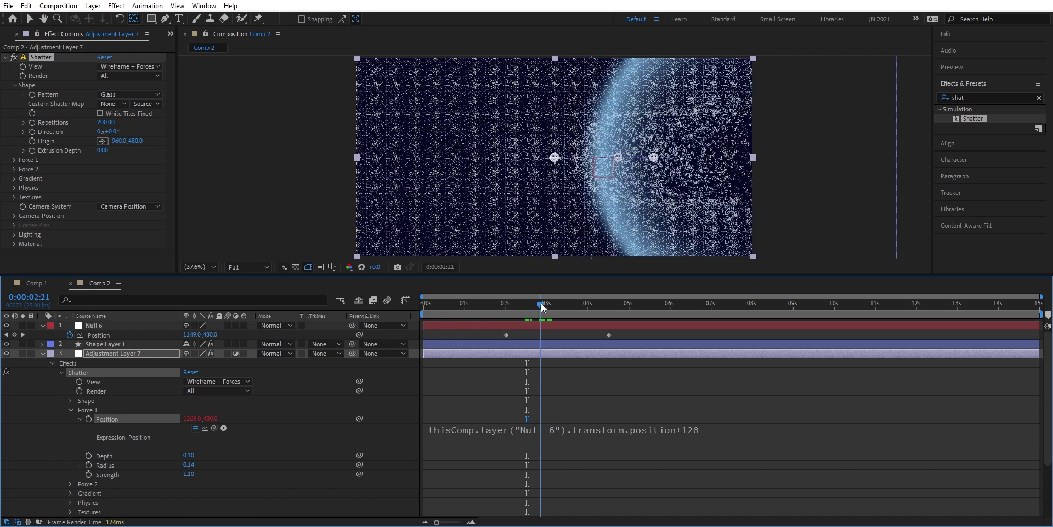
# Change the Force 1 Position expression's offset to +200 and check it against the crescent
pyautogui.click(694, 436)
pyautogui.click(724, 429)
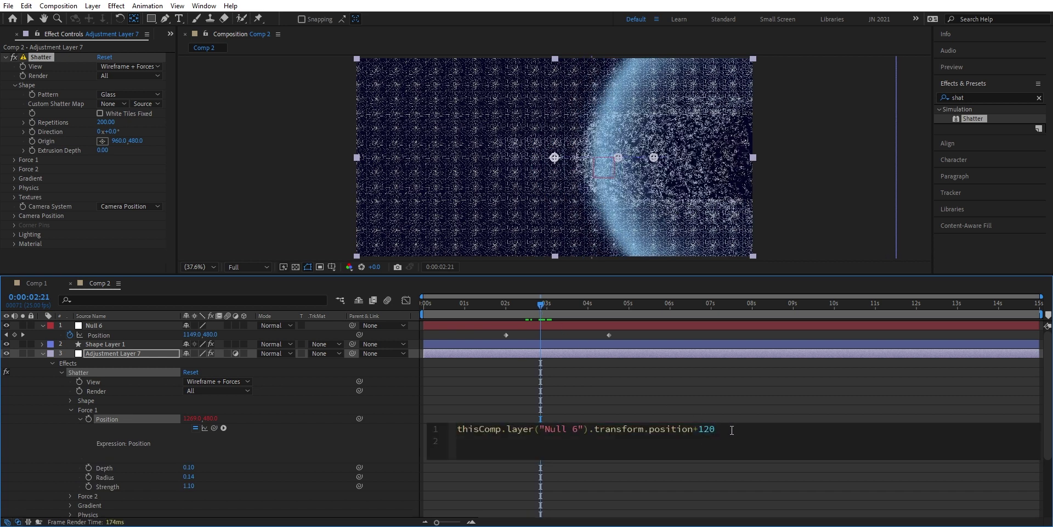
pyautogui.moveTo(725, 432); pyautogui.dragTo(701, 434)
pyautogui.write('2')
pyautogui.click(542, 306)
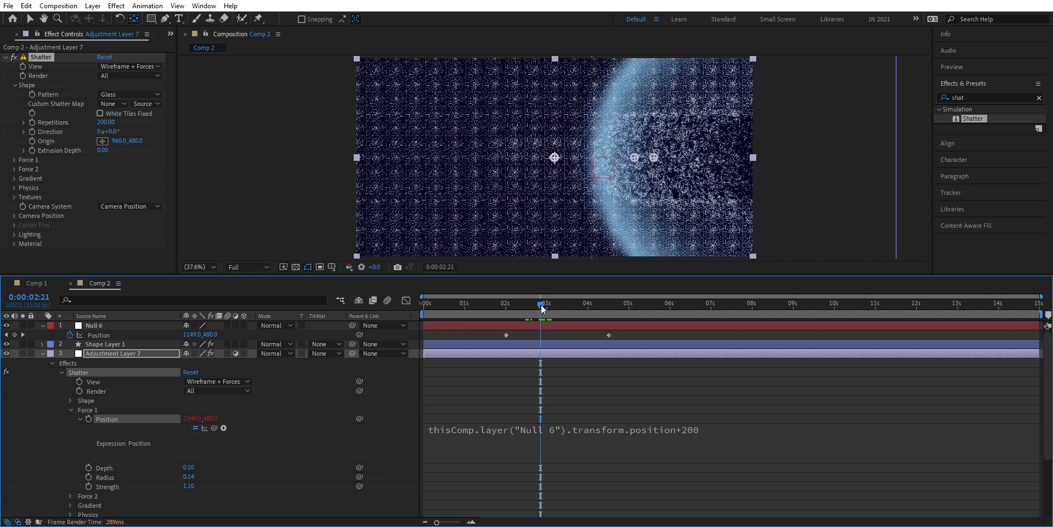
pyautogui.moveTo(542, 306); pyautogui.dragTo(538, 306)
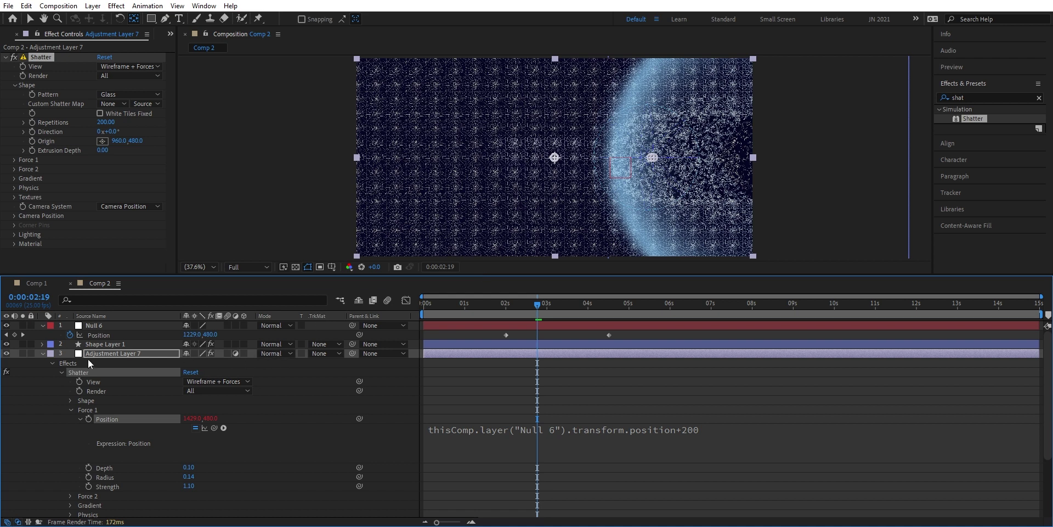
# Set the Shatter View to Rendered and preview the WATER text breaking up, stopping at 2:20
pyautogui.click(43, 353)
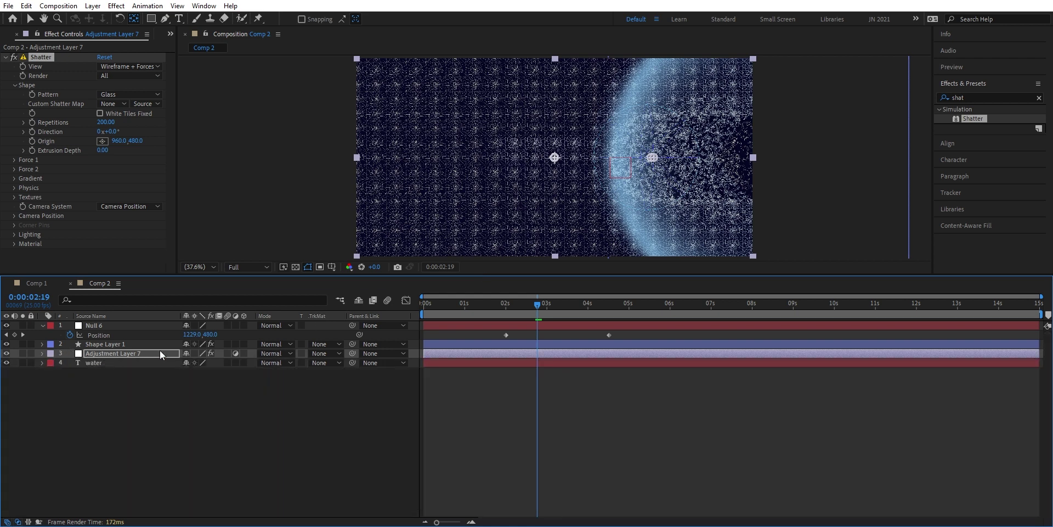
pyautogui.moveTo(539, 307); pyautogui.dragTo(511, 307)
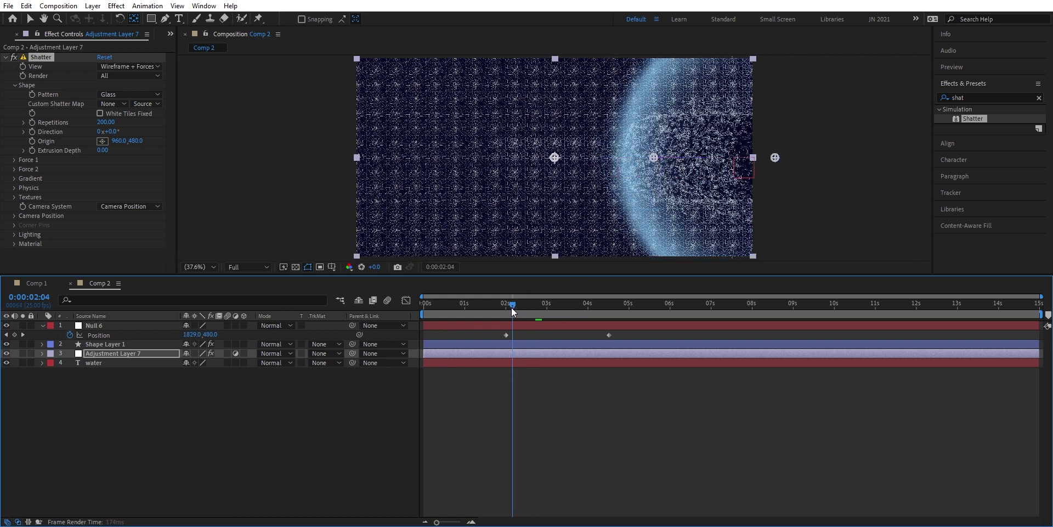
pyautogui.click(143, 66)
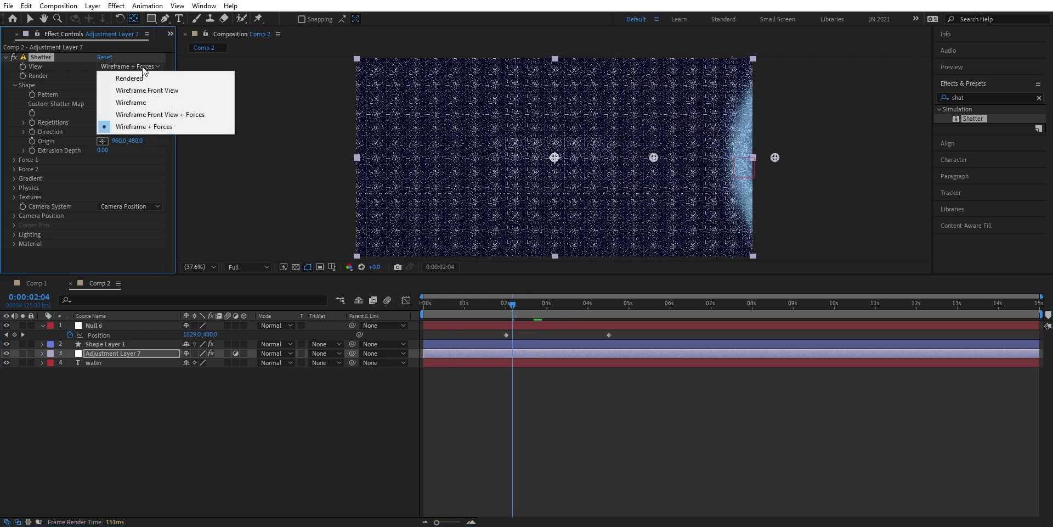
pyautogui.click(133, 79)
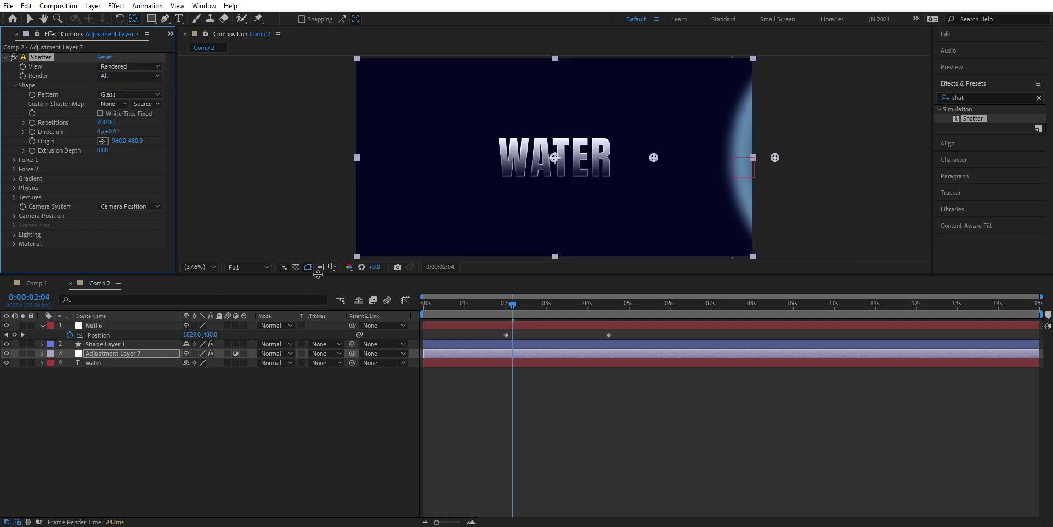
pyautogui.moveTo(317, 275); pyautogui.dragTo(335, 374)
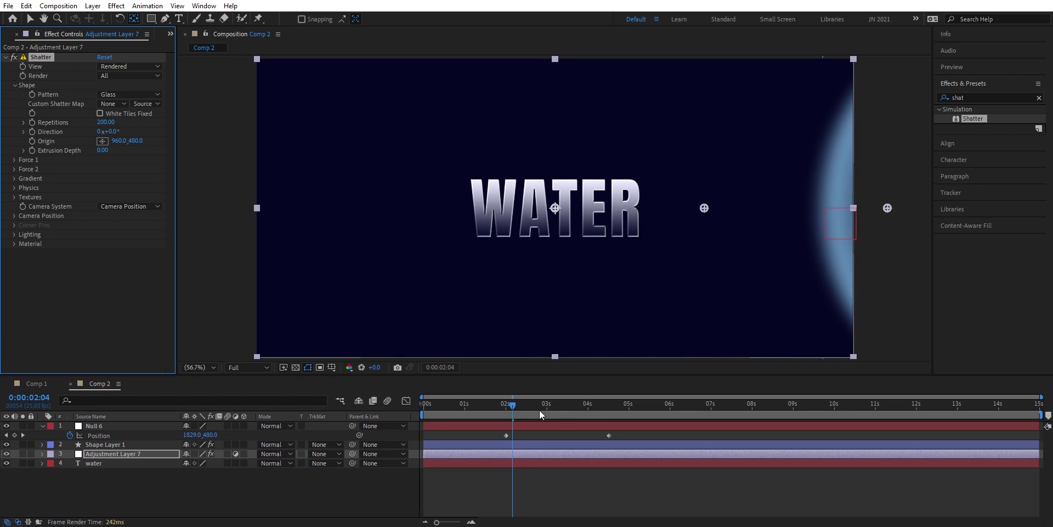
pyautogui.moveTo(510, 407); pyautogui.dragTo(538, 409)
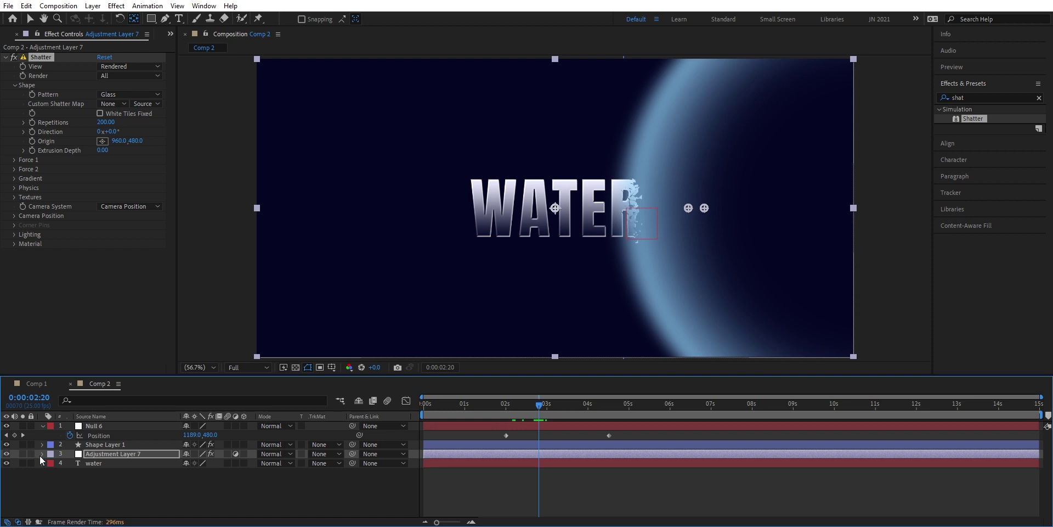
# Reveal the adjustment layer's Force 1 Position expression and change its offset to +180
pyautogui.press('e')
pyautogui.press('e')
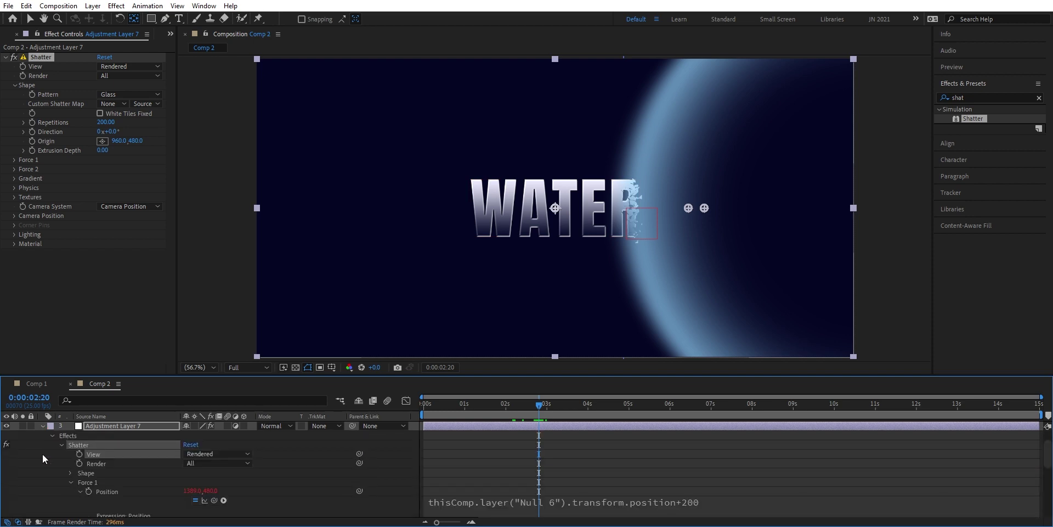
pyautogui.click(700, 508)
pyautogui.click(700, 500)
pyautogui.moveTo(719, 503); pyautogui.dragTo(701, 503)
pyautogui.write('18')
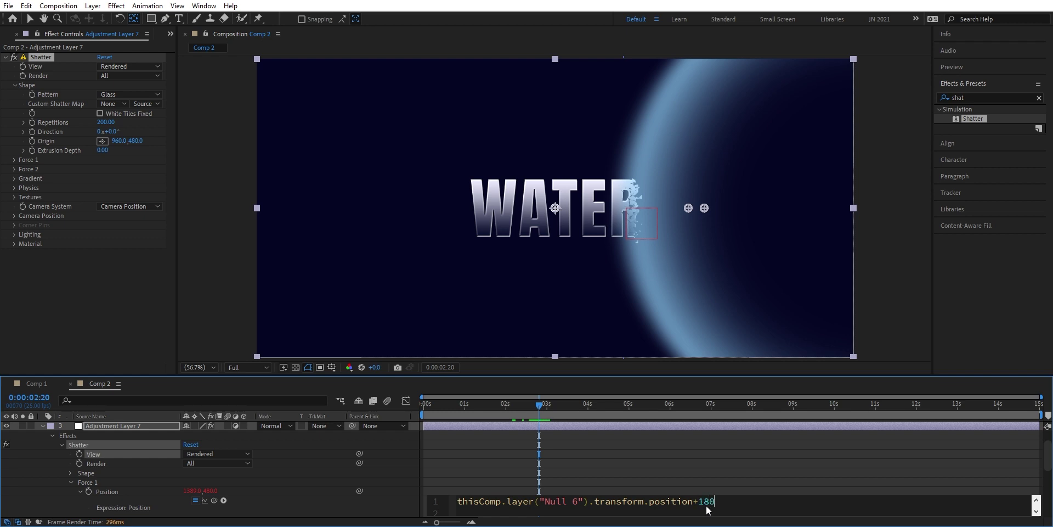
pyautogui.write('0')
pyautogui.click(538, 405)
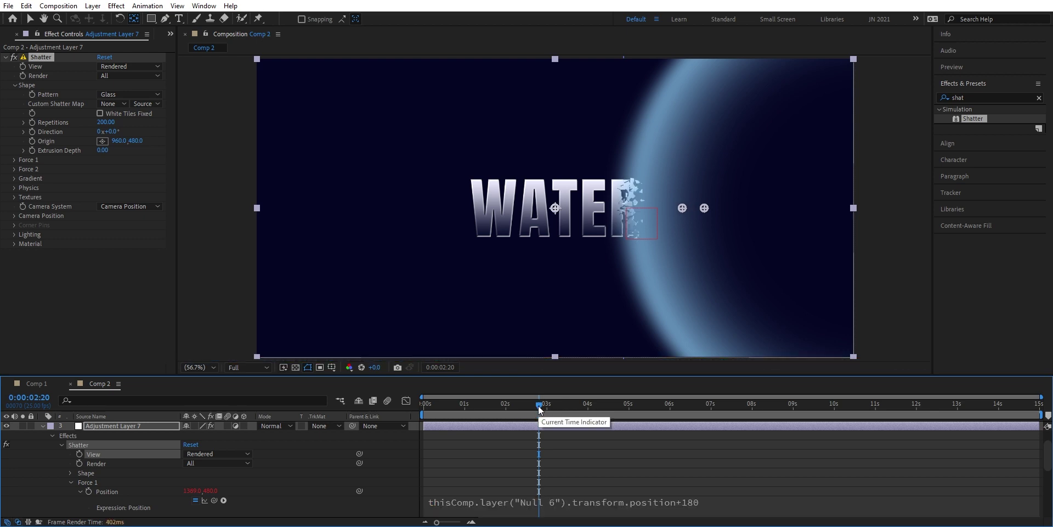
# Change the Force 1 Position expression's offset to +150
pyautogui.click(697, 503)
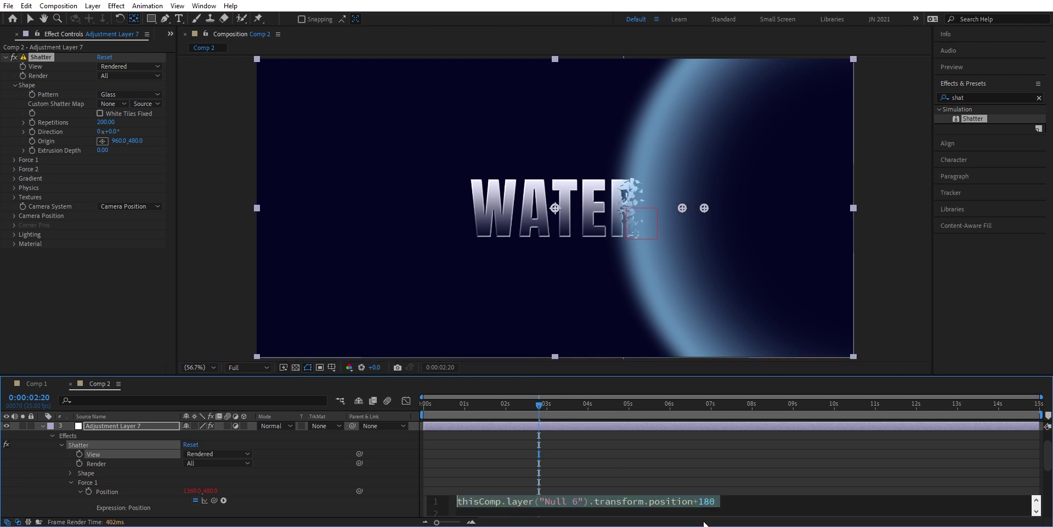
pyautogui.click(708, 502)
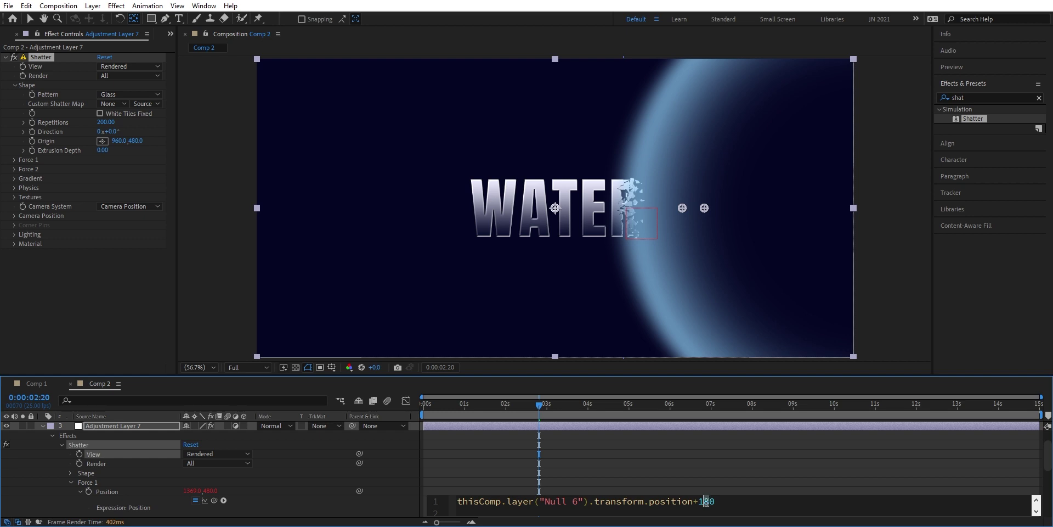
pyautogui.write('5')
pyautogui.click(539, 405)
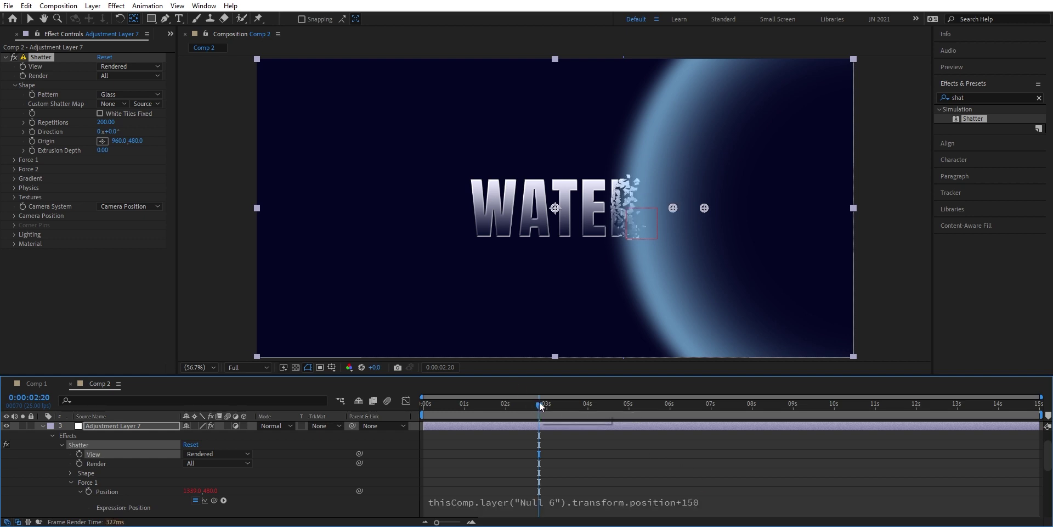
# Move the playhead to 3:12 and duplicate the Shatter effect on Adjustment Layer 7
pyautogui.moveTo(539, 404); pyautogui.dragTo(565, 398)
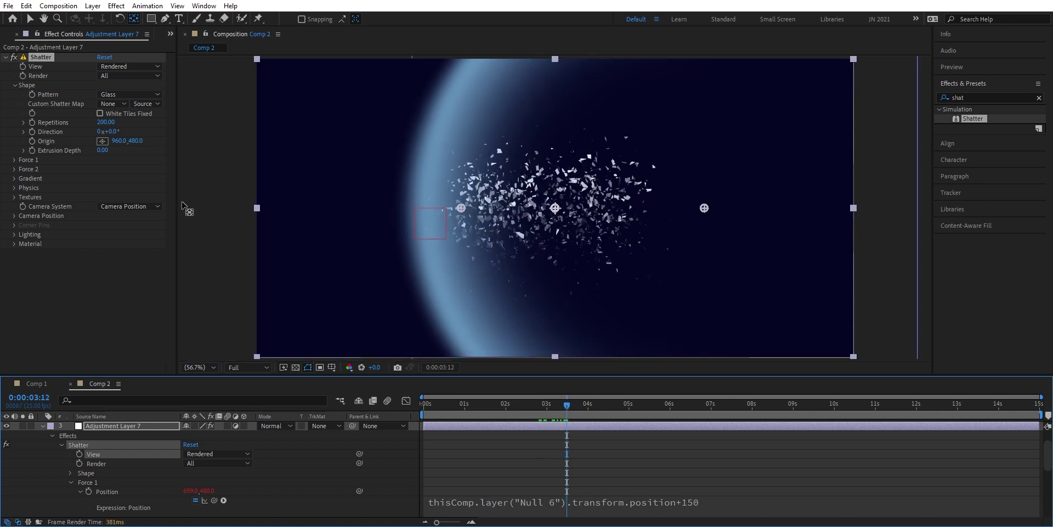
pyautogui.click(44, 57)
pyautogui.hotkey('ctrl', 'd')
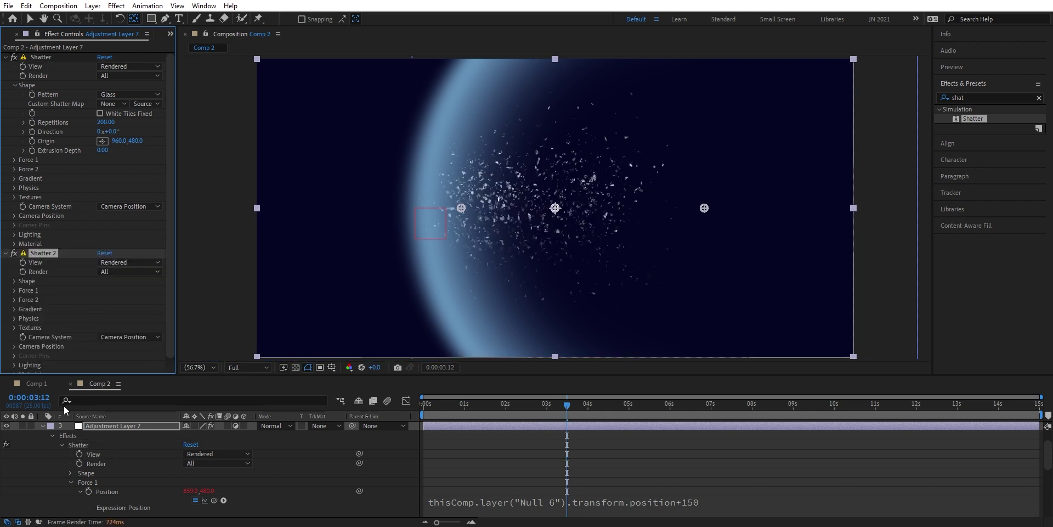
# Change the duplicated Shatter's Force 1 Position expression offset to +180 and check the text breakup at 3:07
pyautogui.click(62, 446)
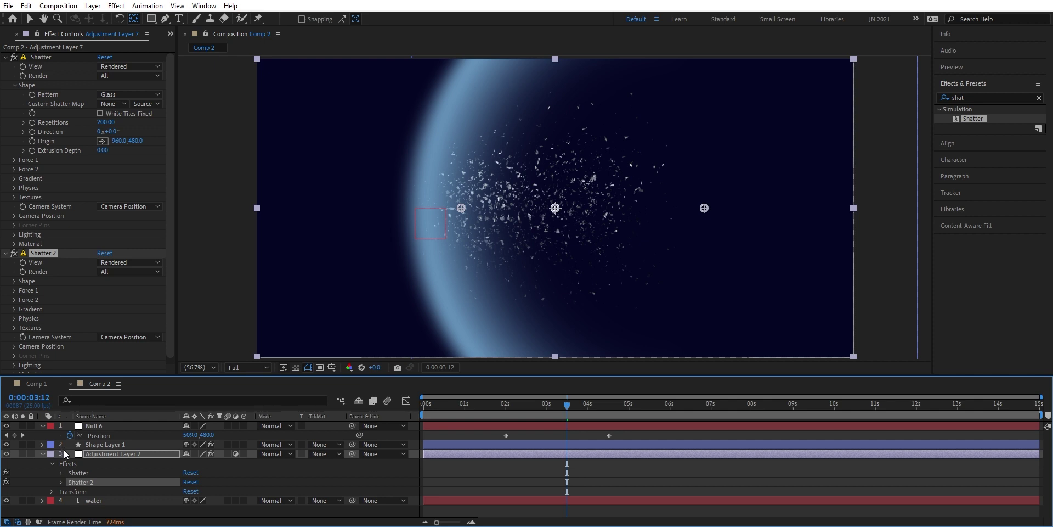
pyautogui.click(61, 481)
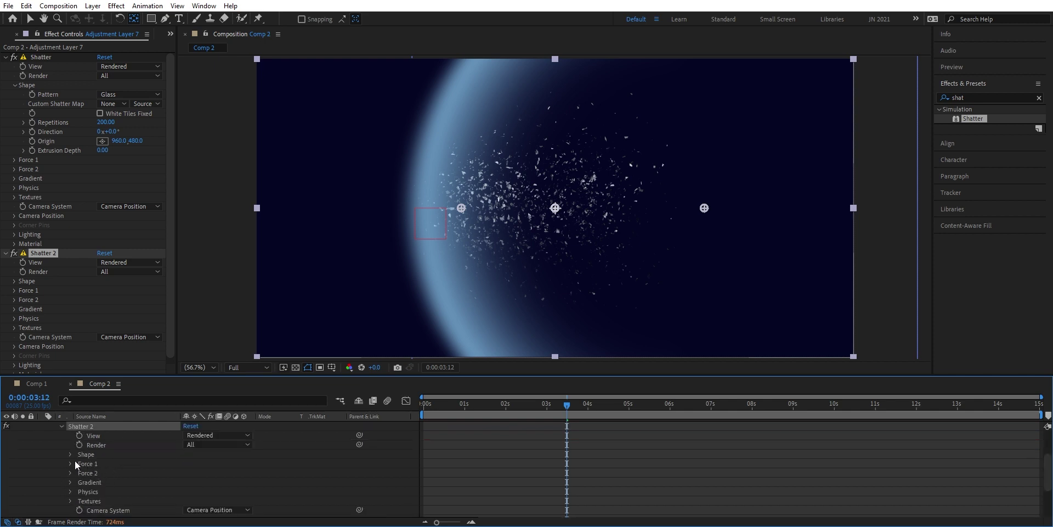
pyautogui.click(71, 463)
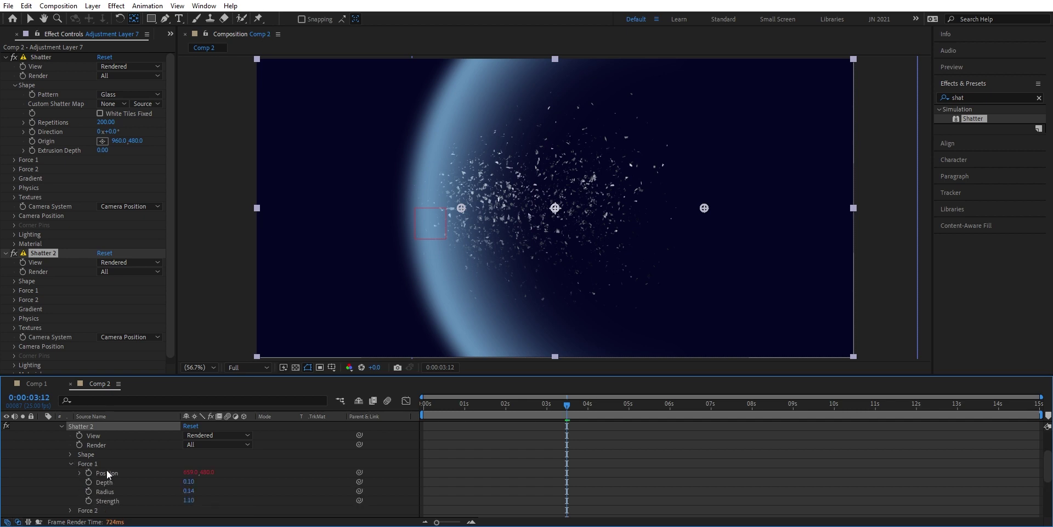
pyautogui.click(79, 473)
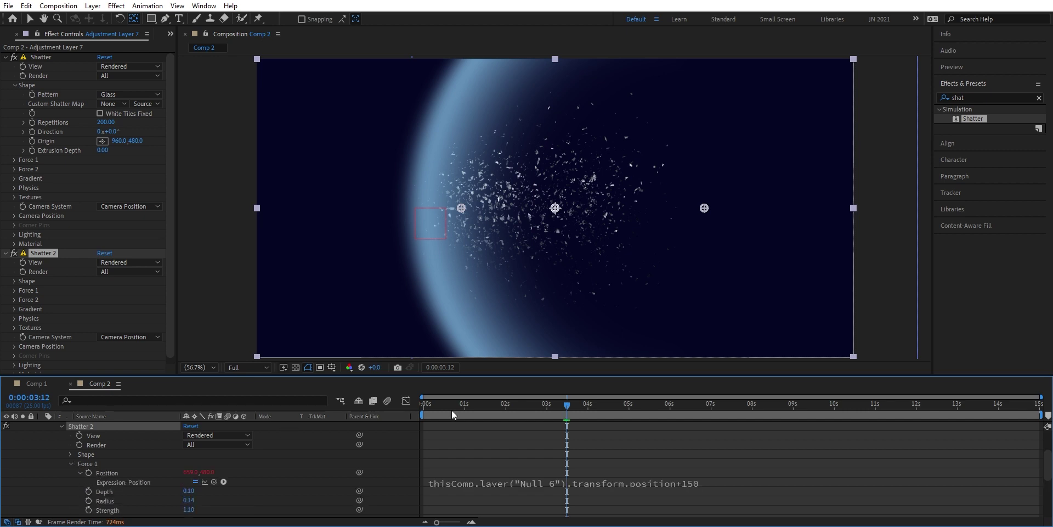
pyautogui.click(705, 482)
pyautogui.click(711, 482)
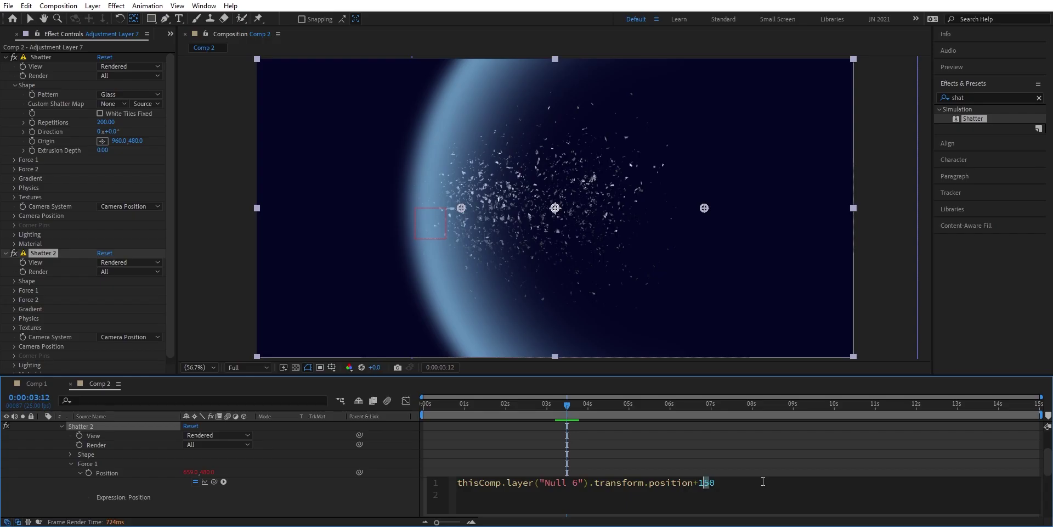
pyautogui.write('8')
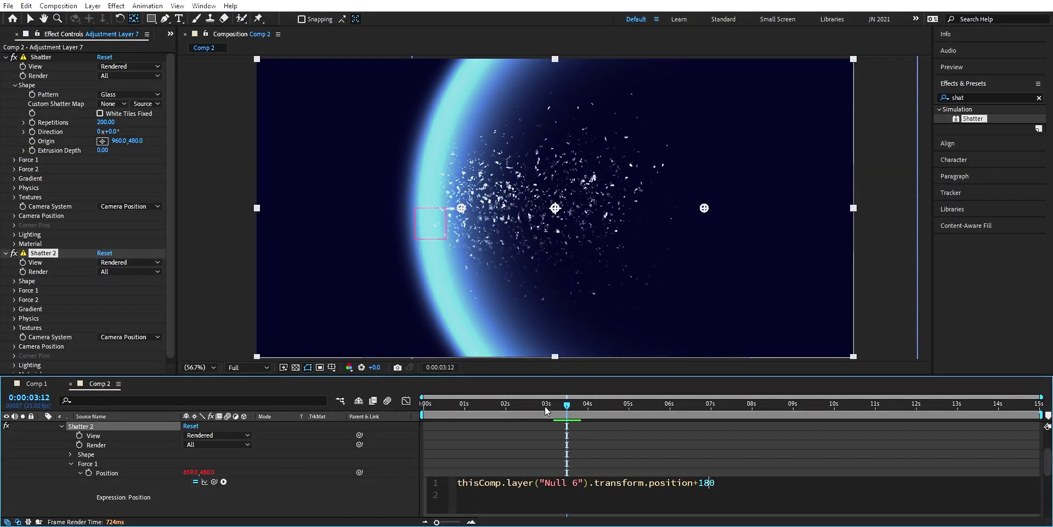
pyautogui.click(568, 404)
pyautogui.moveTo(568, 405)
pyautogui.mouseDown()
pyautogui.moveTo(590, 406)
pyautogui.moveTo(423, 423)
pyautogui.moveTo(559, 410)
pyautogui.mouseUp()
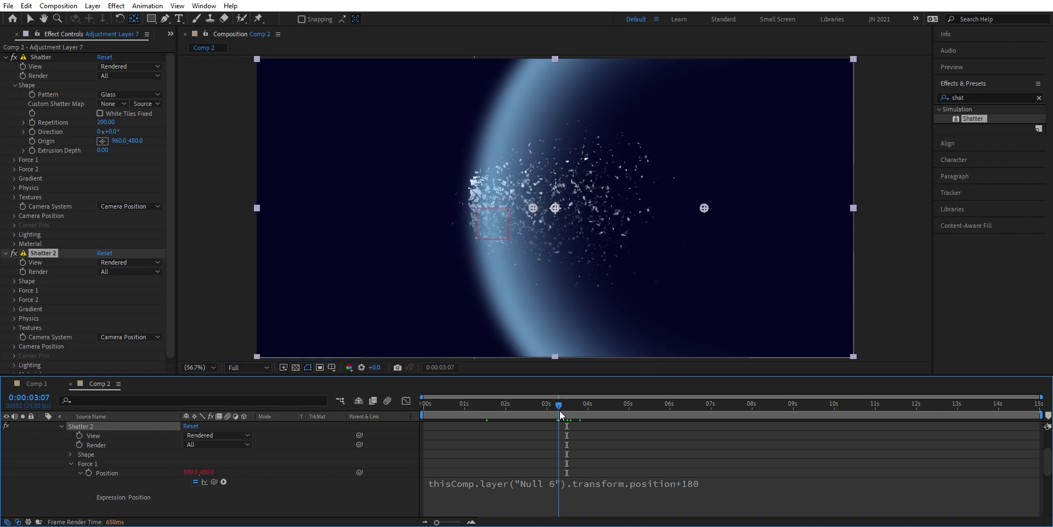
# Collapse Adjustment Layer 7 and create a new adjustment layer above it named "glow"
pyautogui.scroll(3, 102, 445)
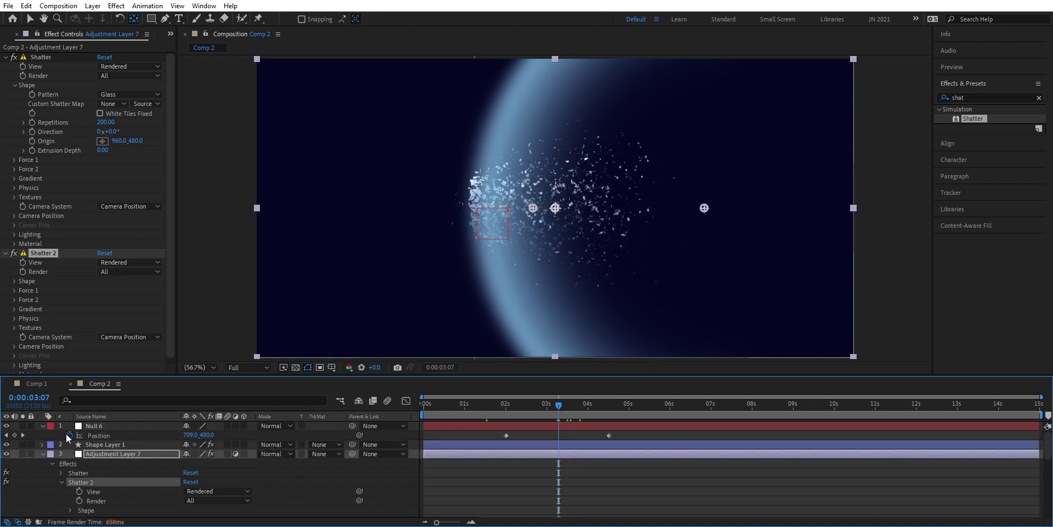
pyautogui.click(42, 454)
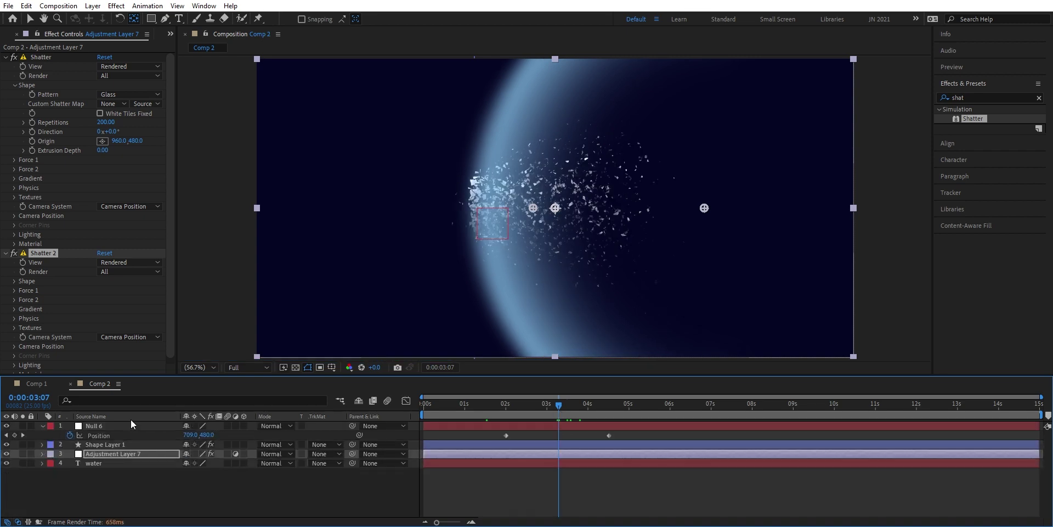
pyautogui.click(92, 6)
pyautogui.moveTo(219, 18)
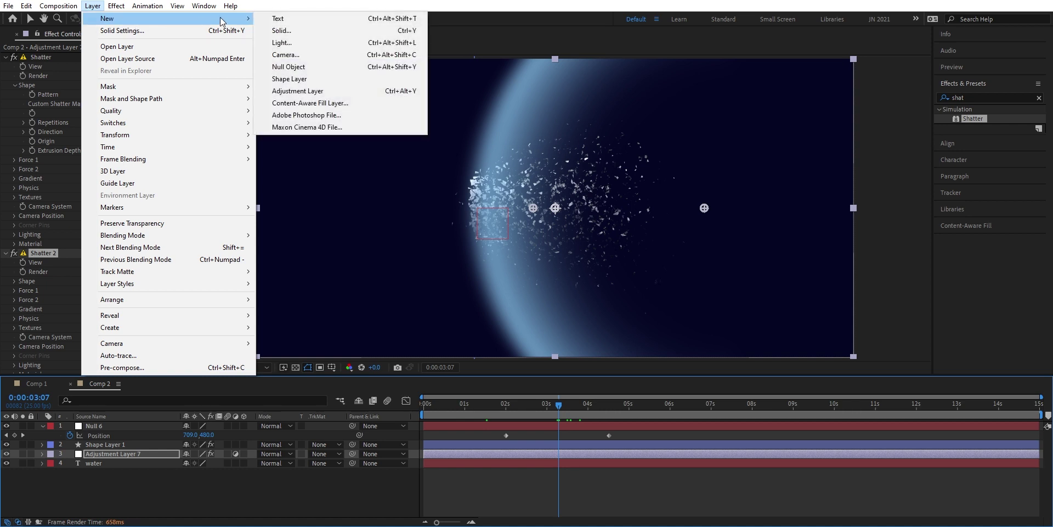
pyautogui.click(308, 91)
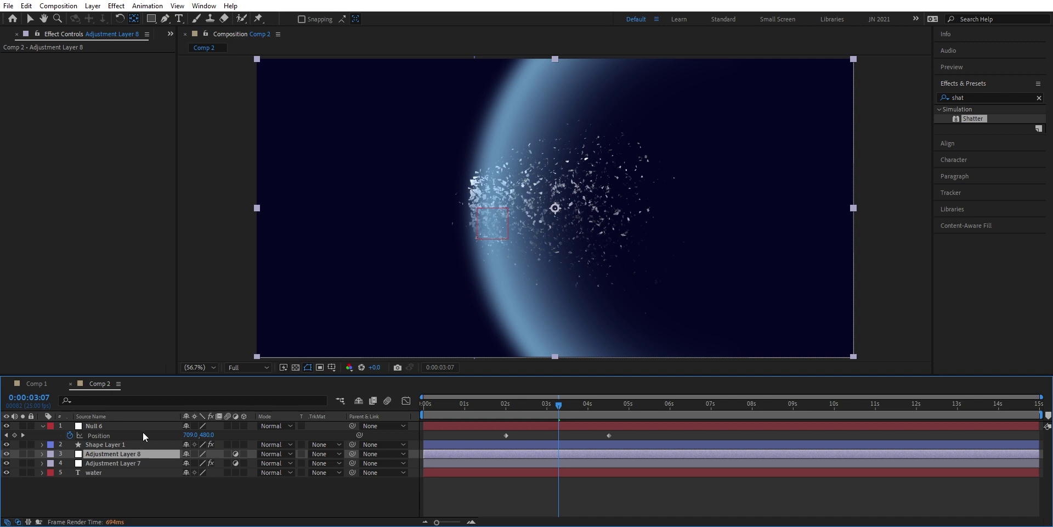
pyautogui.press('Return')
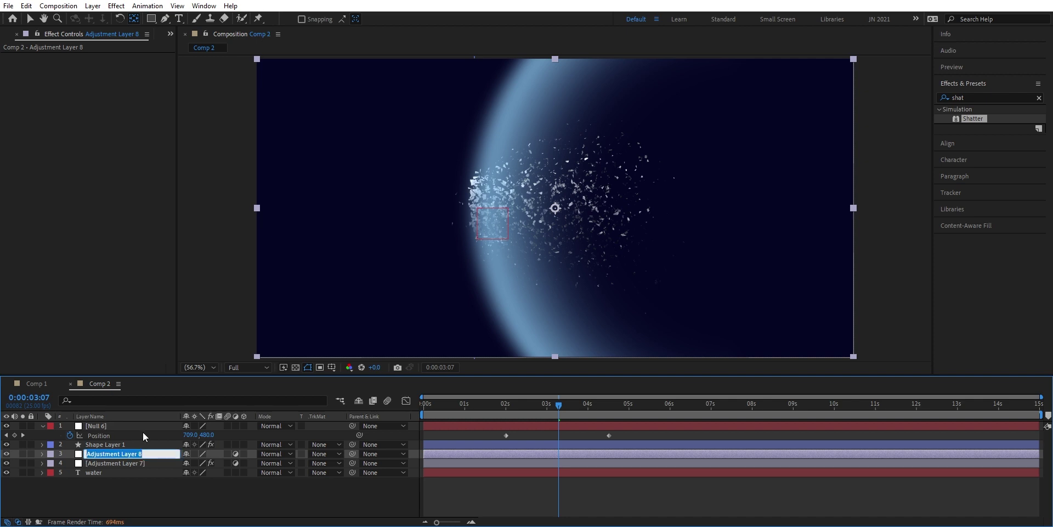
pyautogui.write('glow')
pyautogui.press('Return')
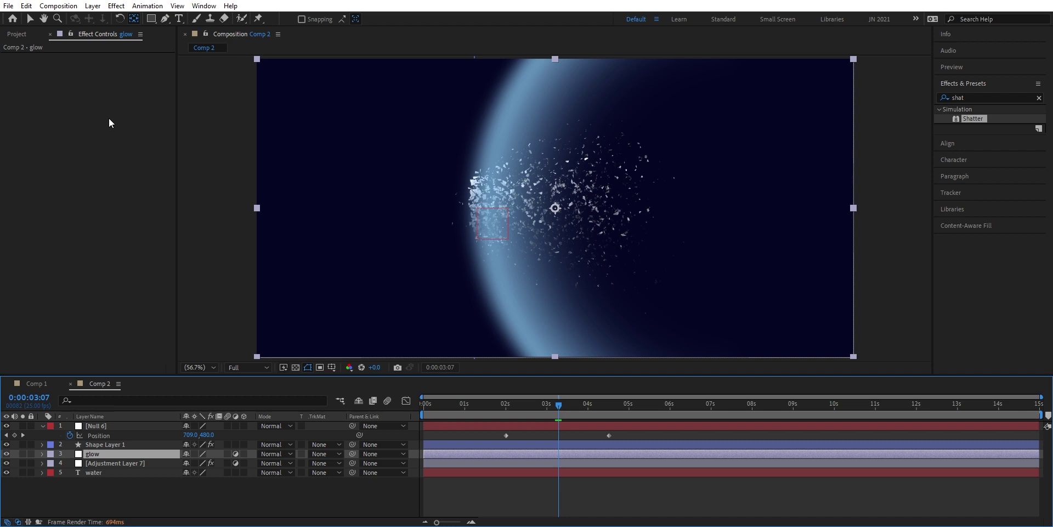
# Find the Stylize Glow effect and apply it to the glow adjustment layer
pyautogui.click(1039, 98)
pyautogui.click(1009, 96)
pyautogui.write('glow')
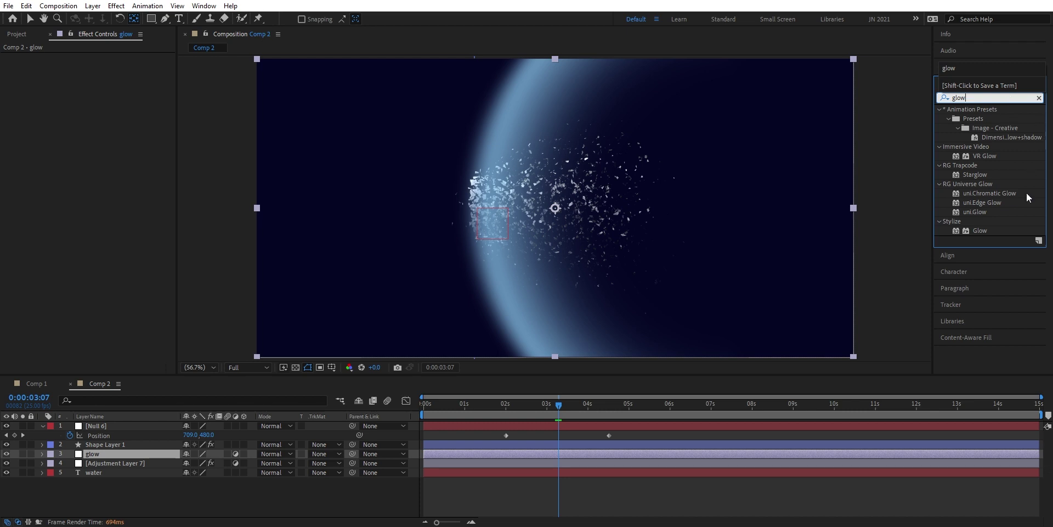
pyautogui.moveTo(979, 231); pyautogui.dragTo(149, 454)
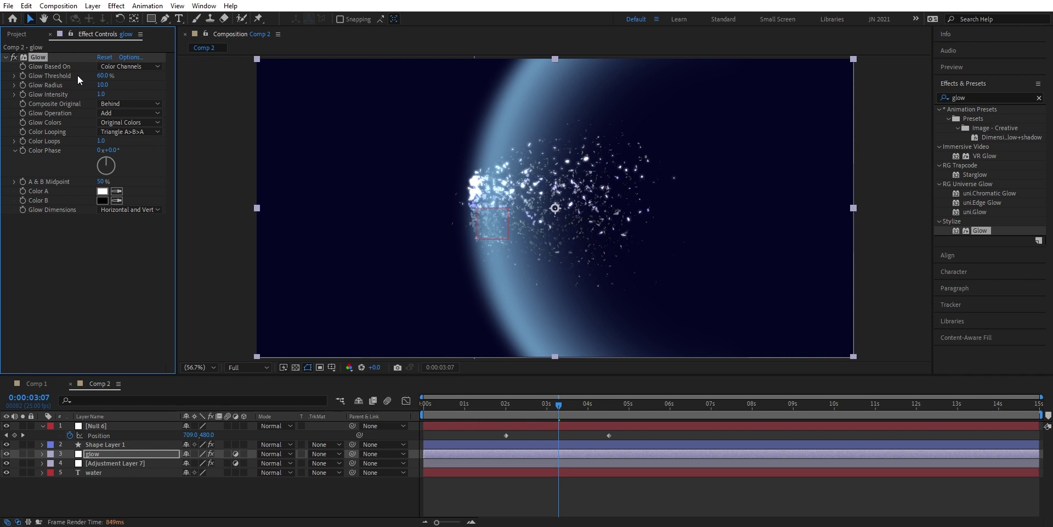
# Set the Glow threshold to 50%, intensity to 0.7 and radius to 14, and base the glow on the Alpha Channel
pyautogui.click(103, 76)
pyautogui.write('50')
pyautogui.press('Return')
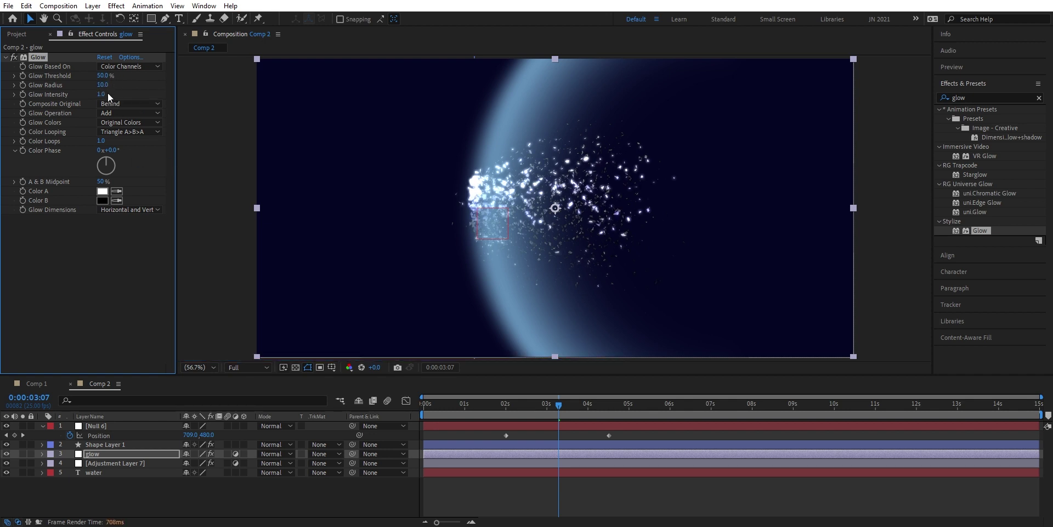
pyautogui.moveTo(103, 95); pyautogui.dragTo(89, 95)
pyautogui.moveTo(103, 85); pyautogui.dragTo(137, 88)
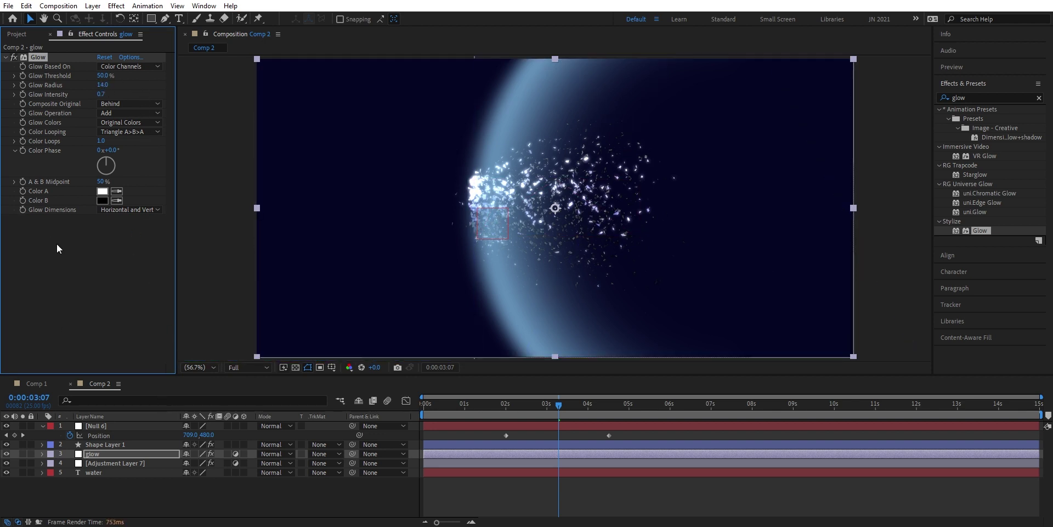
pyautogui.click(144, 66)
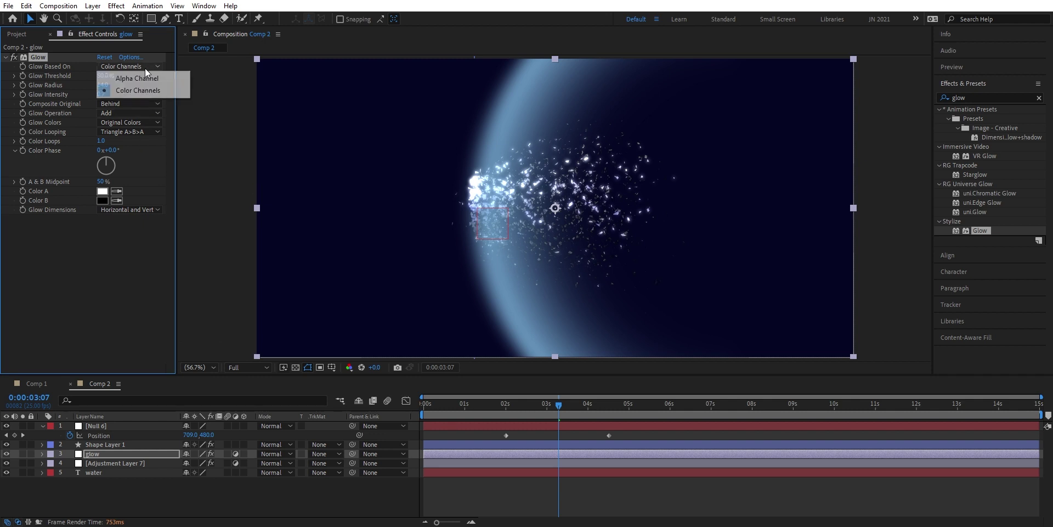
pyautogui.click(144, 79)
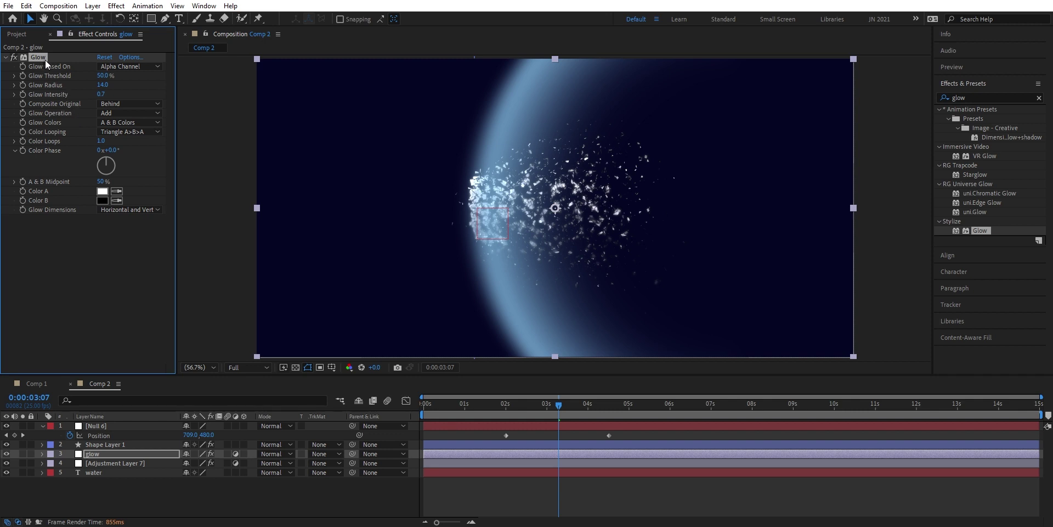
# Duplicate the Glow effect twice, giving the second glow a radius of 36 and the third a radius of 78
pyautogui.hotkey('ctrl', 'd')
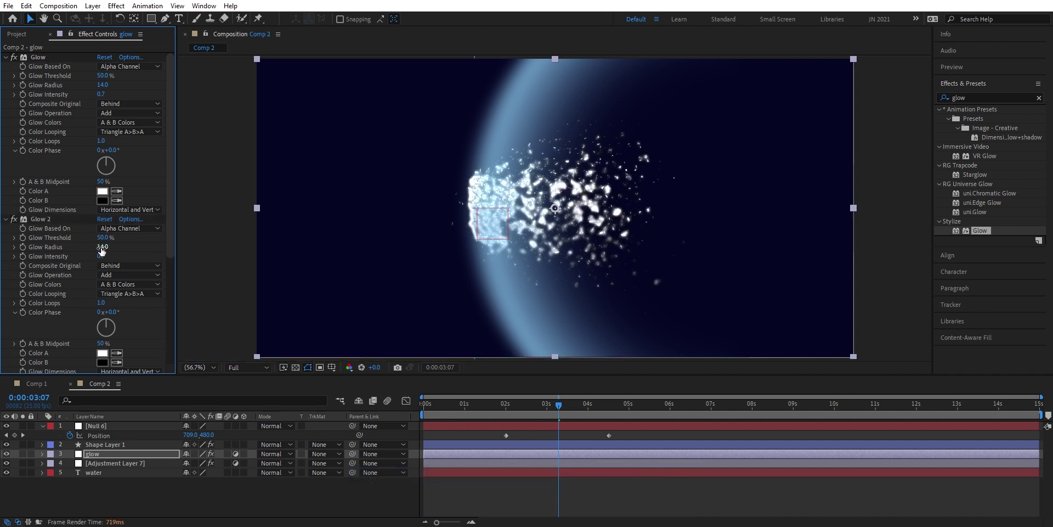
pyautogui.moveTo(102, 248); pyautogui.dragTo(111, 247)
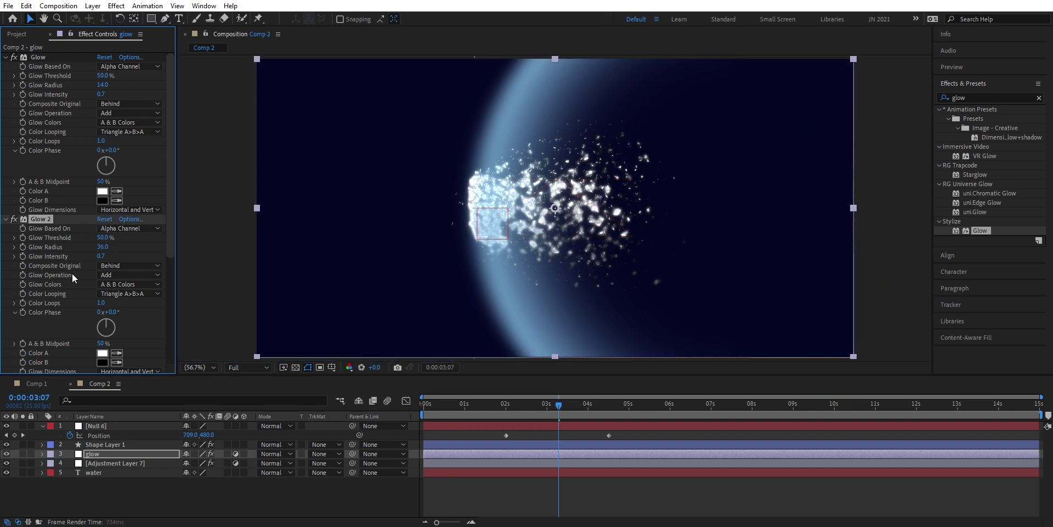
pyautogui.scroll(-5, 72, 262)
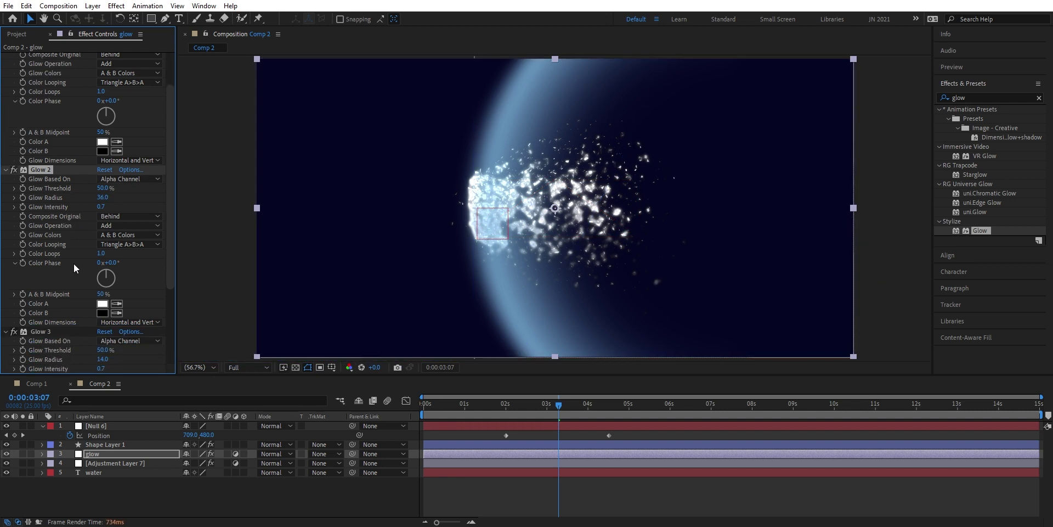
pyautogui.moveTo(102, 277); pyautogui.dragTo(140, 274)
pyautogui.moveTo(140, 274); pyautogui.dragTo(132, 274)
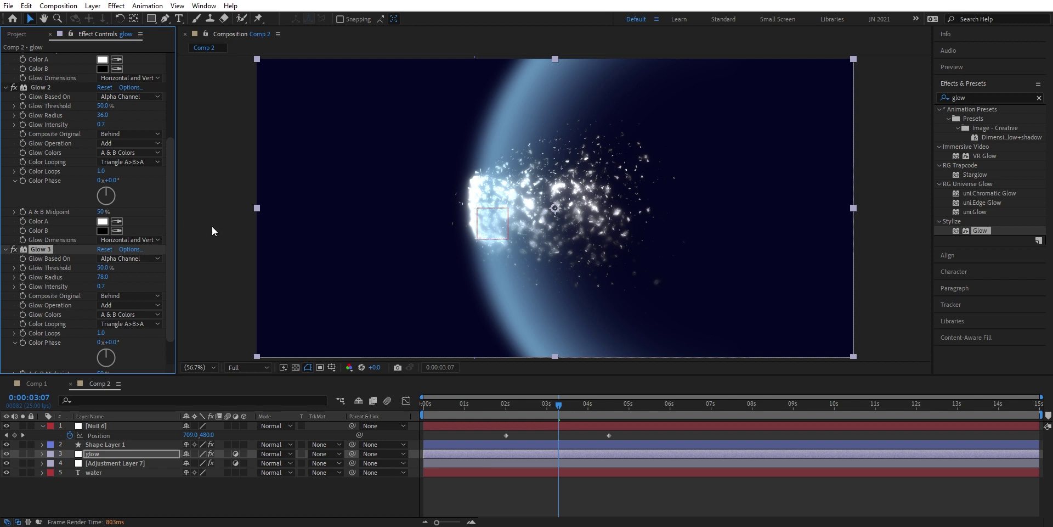
# Move the glow layer's anchor point to the middle of the frame's left edge
pyautogui.click(132, 453)
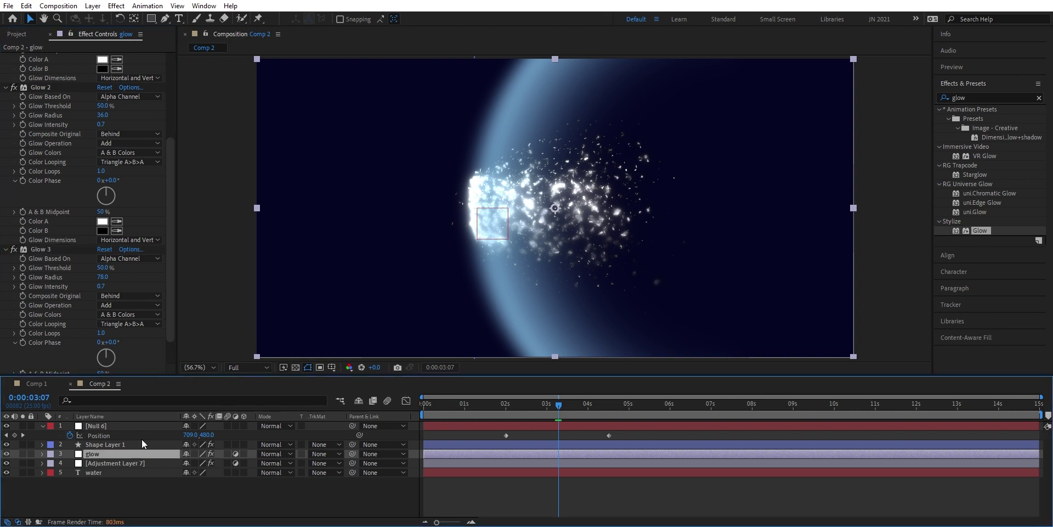
pyautogui.click(135, 20)
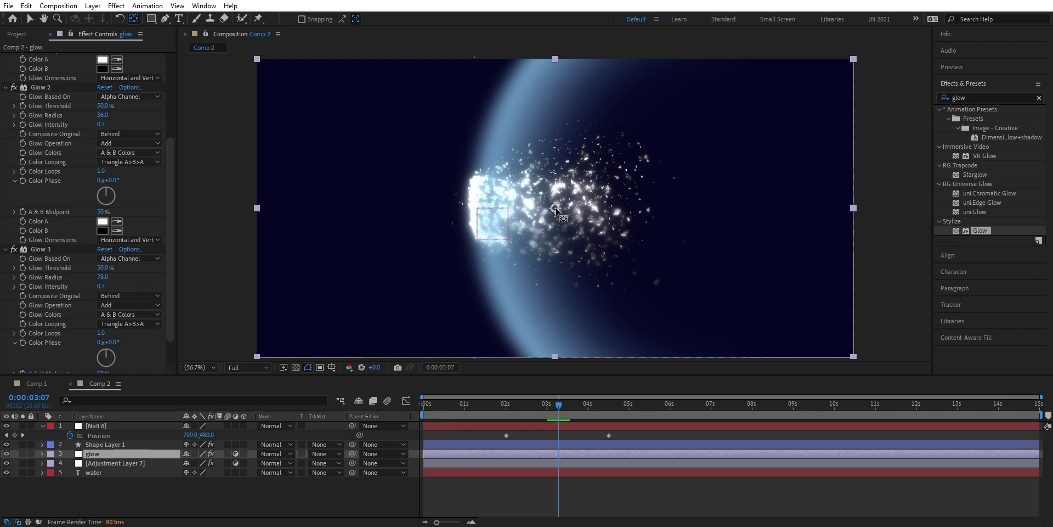
pyautogui.moveTo(556, 210); pyautogui.dragTo(256, 208)
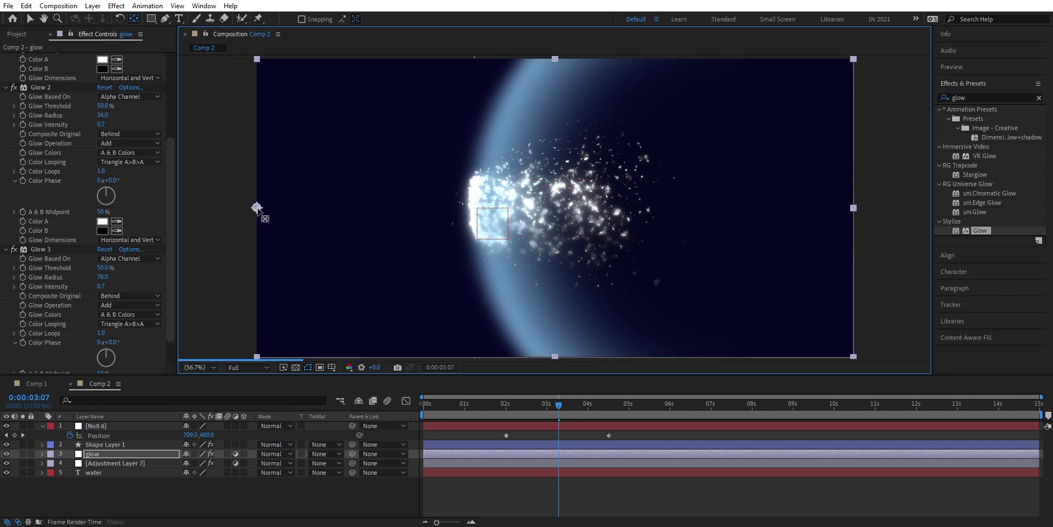
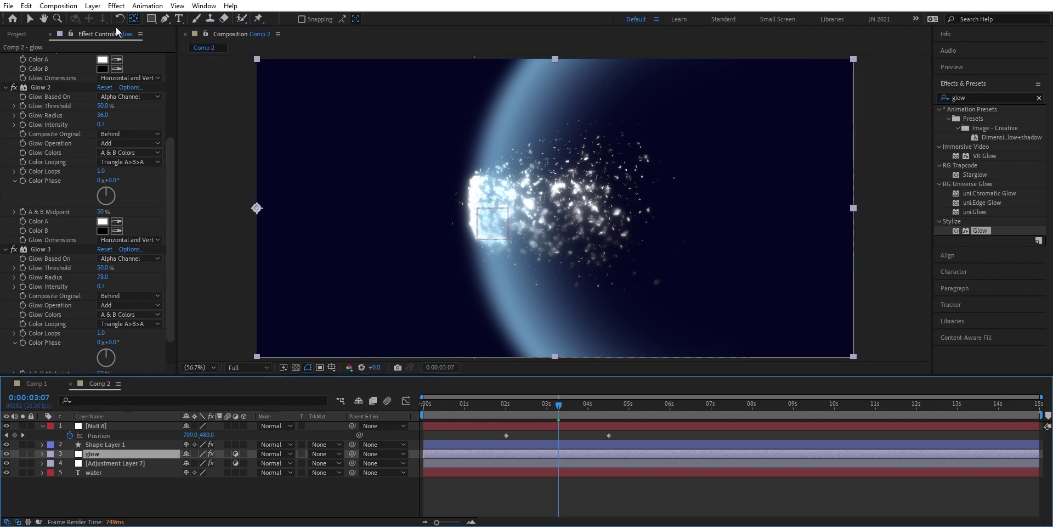
# Add a full-frame elliptical mask to the glow layer with the Ellipse tool
pyautogui.click(151, 21)
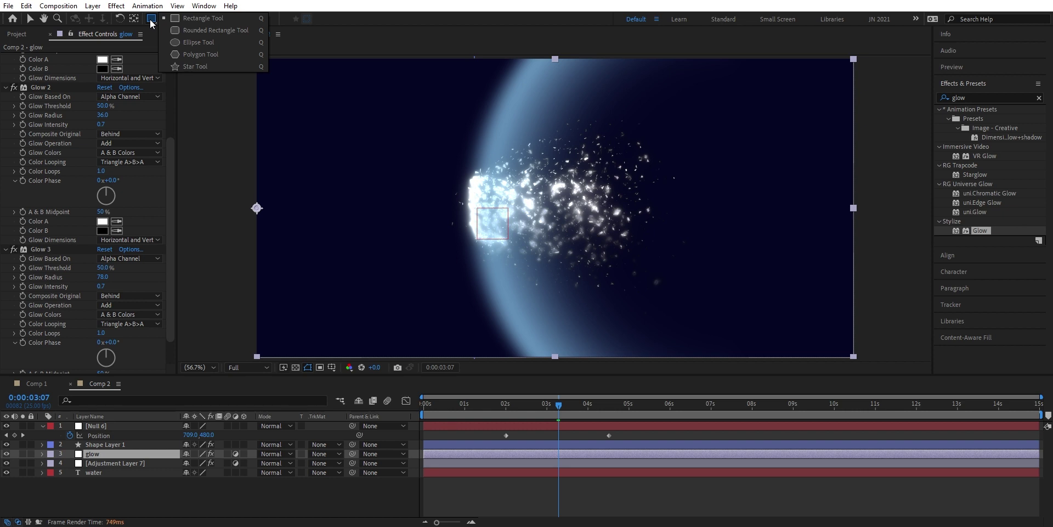
pyautogui.click(188, 44)
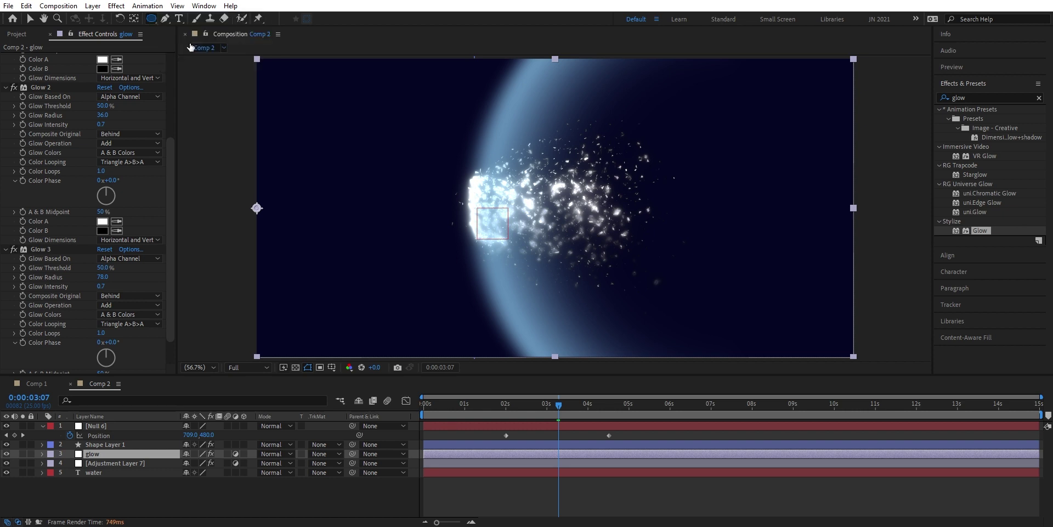
pyautogui.doubleClick(151, 20)
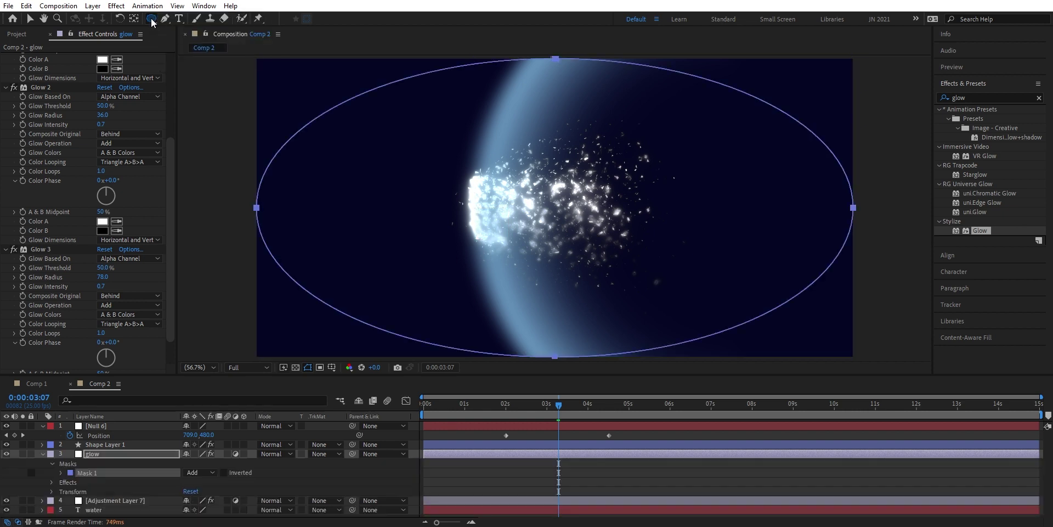
pyautogui.press('v')
# Set the glow layer's mask feather to 91 pixels and its mask expansion to -49 pixels
pyautogui.click(60, 473)
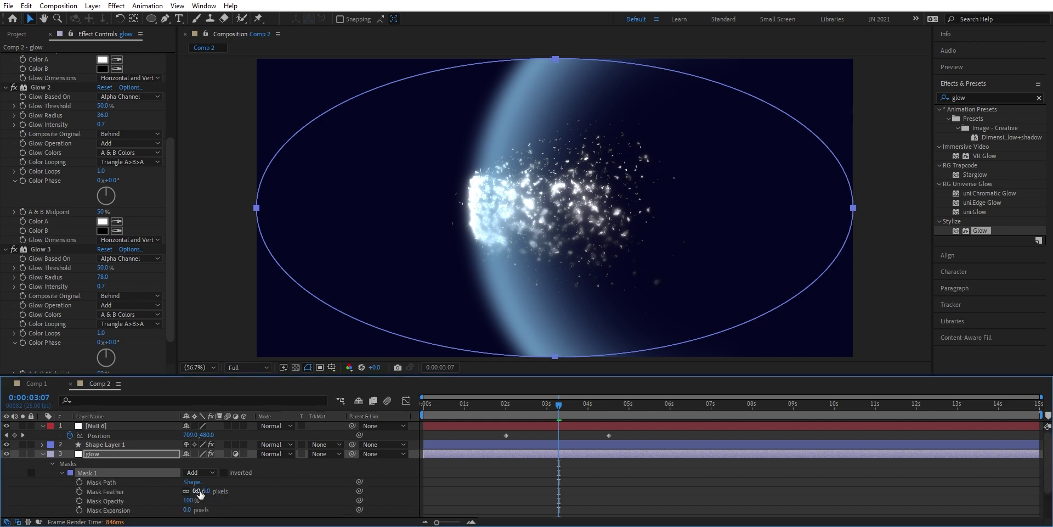
pyautogui.moveTo(198, 492); pyautogui.dragTo(246, 489)
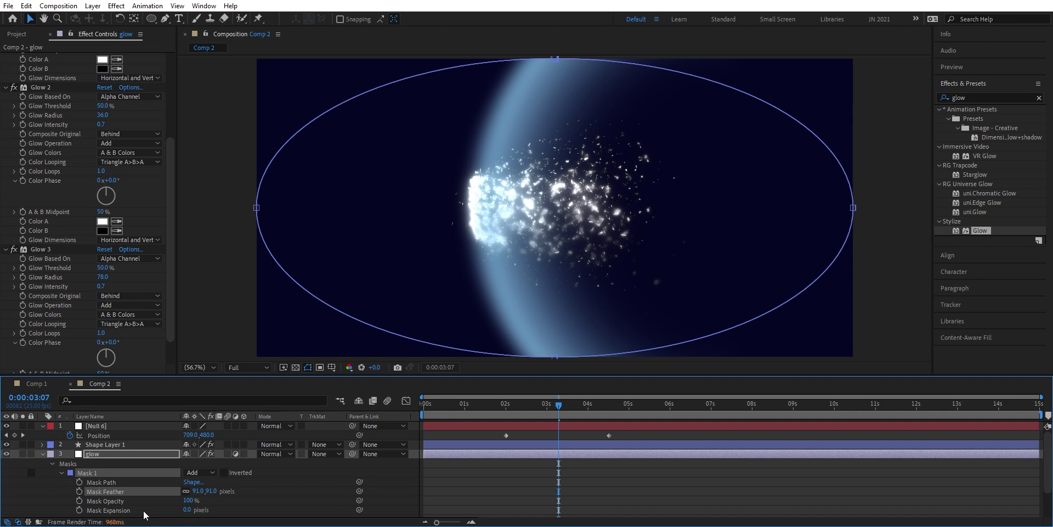
pyautogui.moveTo(187, 511); pyautogui.dragTo(162, 512)
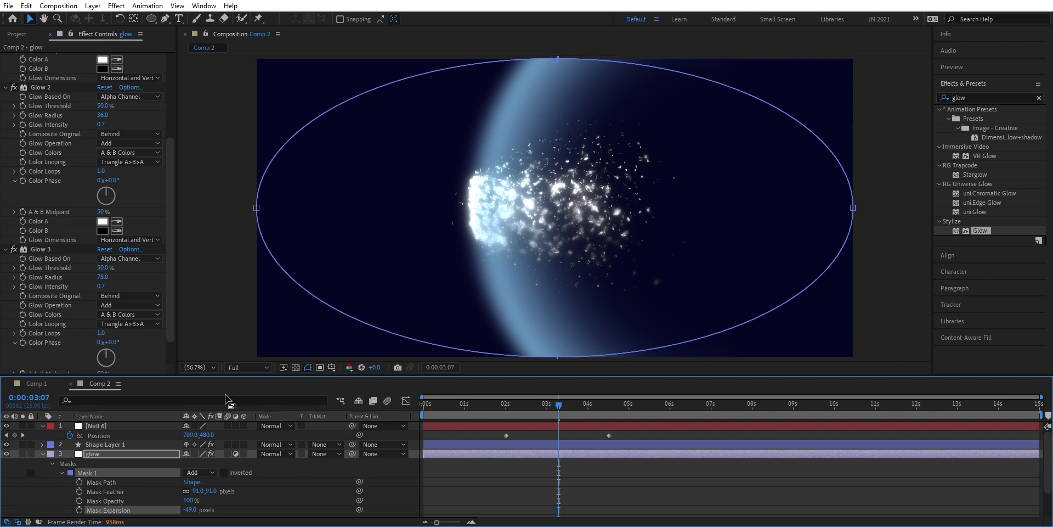
# Link the glow layer's Position to the Position of Null 6 with the property pick whip
pyautogui.click(110, 453)
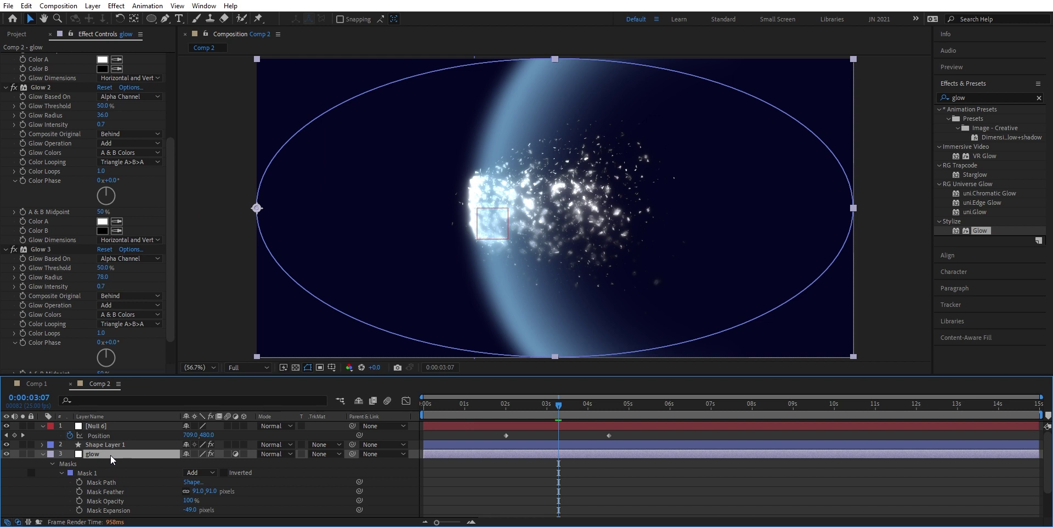
pyautogui.press('p')
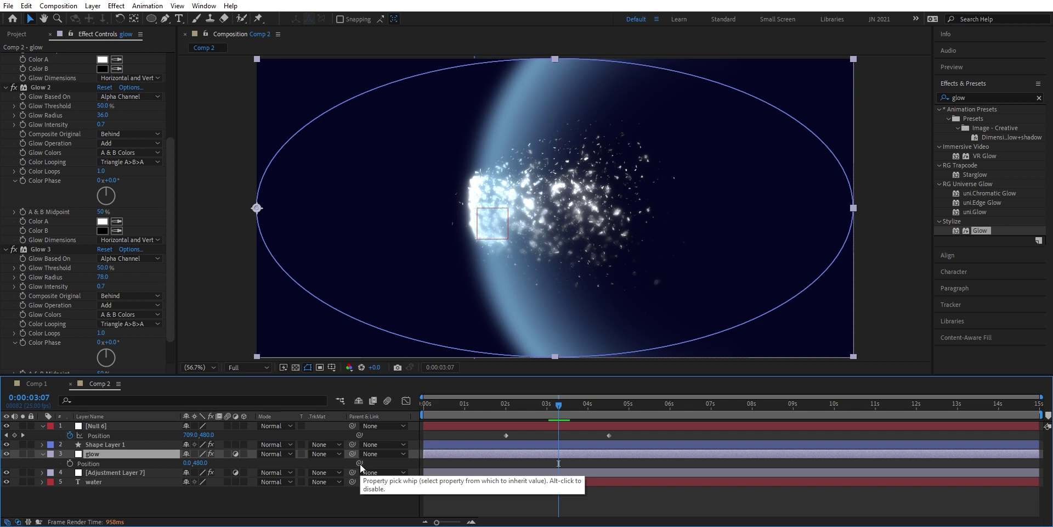
pyautogui.moveTo(359, 463); pyautogui.dragTo(123, 439)
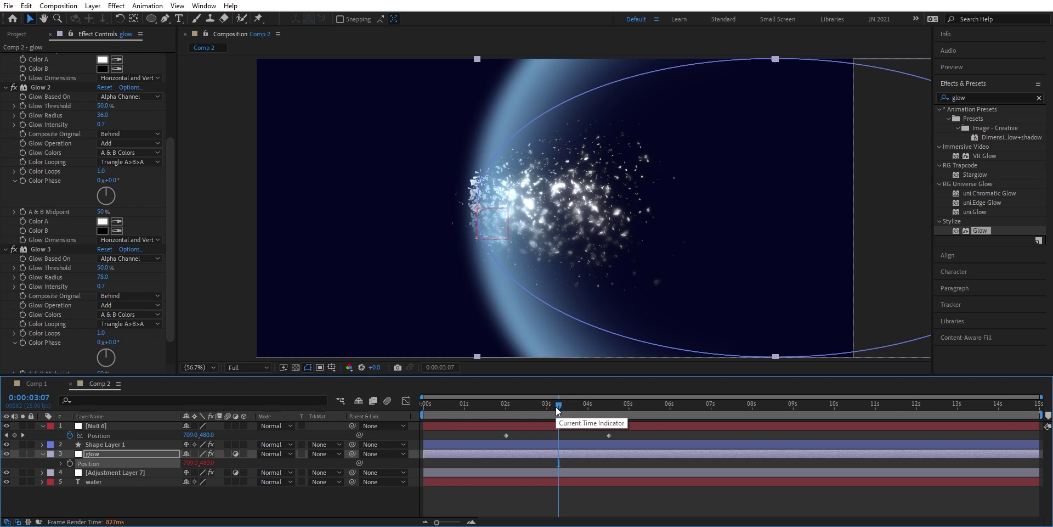
# Start keyframing the Size of the water layer's Stroke style at 0:00:03:12
pyautogui.moveTo(555, 407)
pyautogui.mouseDown()
pyautogui.moveTo(518, 410)
pyautogui.moveTo(567, 409)
pyautogui.mouseUp()
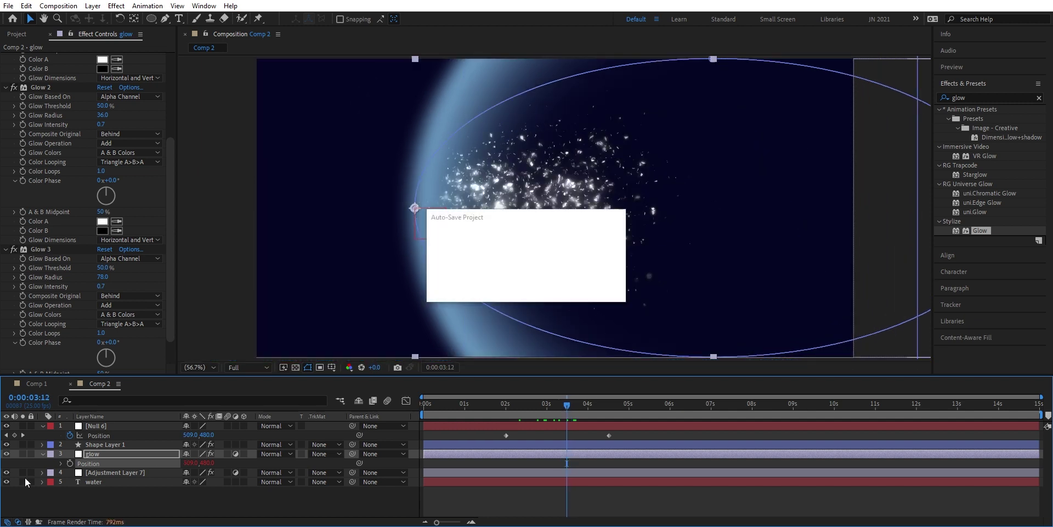
pyautogui.click(42, 482)
pyautogui.scroll(-10, 41, 480)
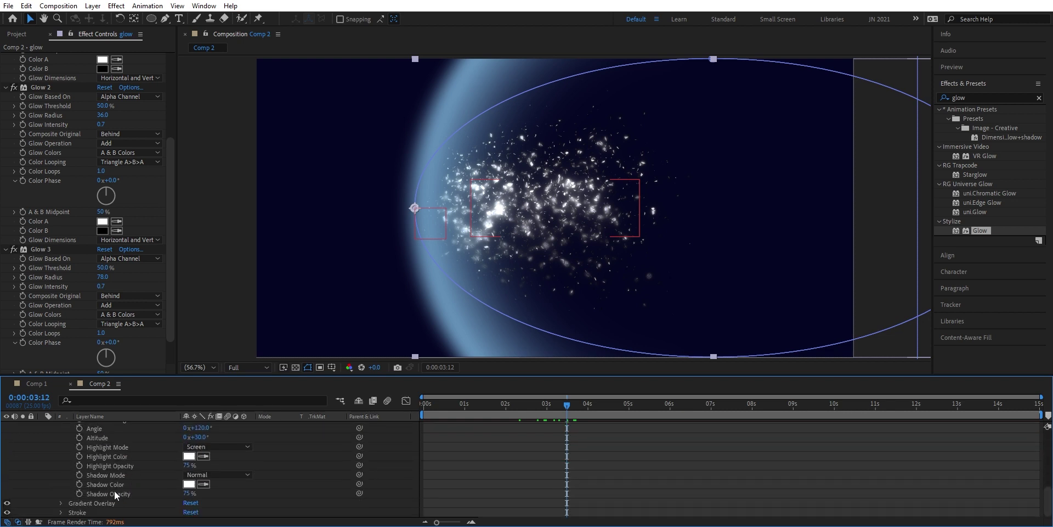
pyautogui.click(61, 512)
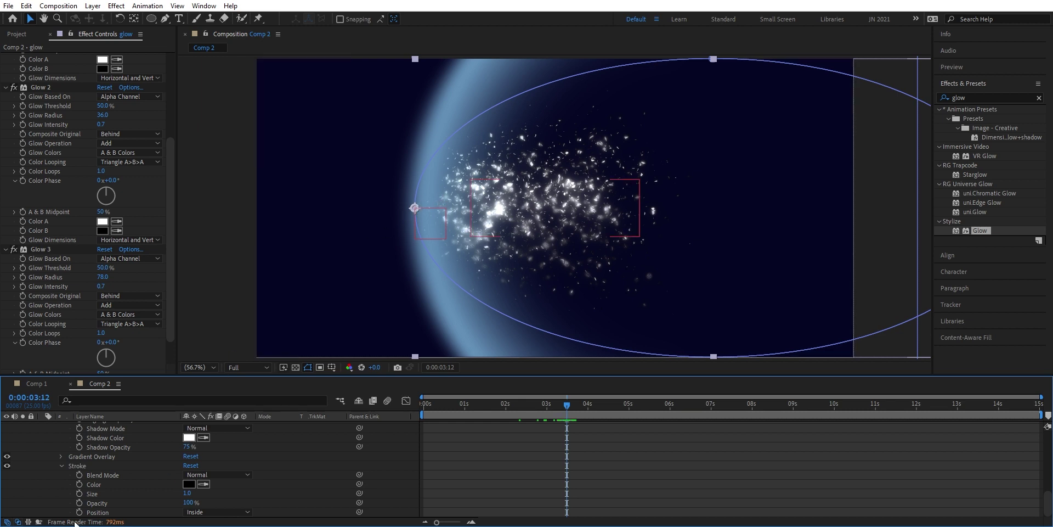
pyautogui.click(80, 494)
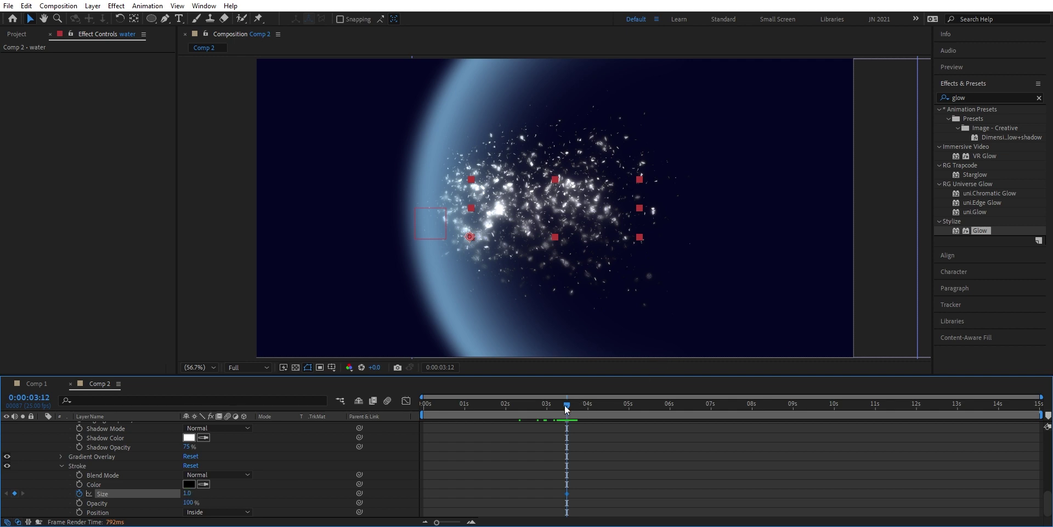
# Set the water layer's Stroke Size to 54.6 at 0:00:04:20 and scrub back through the animation to check it
pyautogui.moveTo(567, 409); pyautogui.dragTo(618, 406)
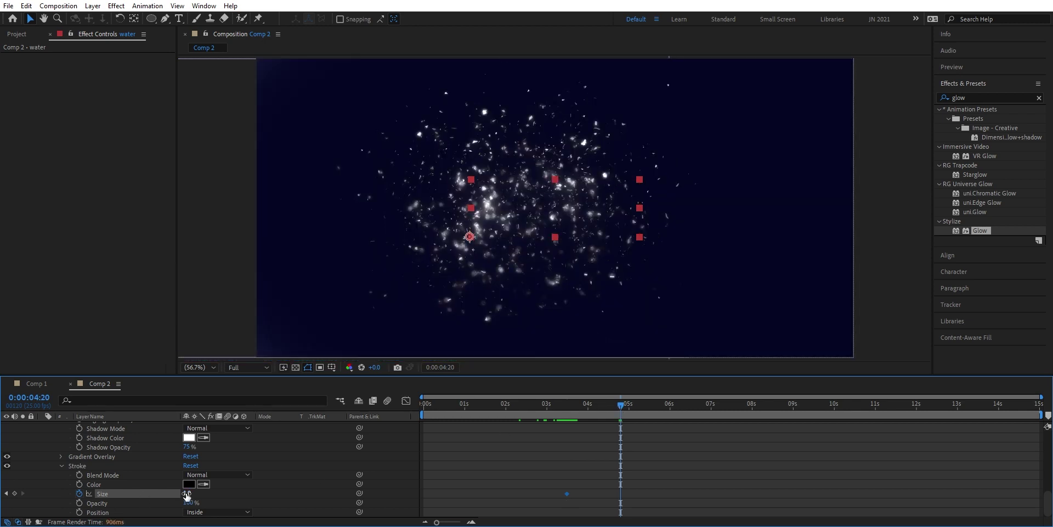
pyautogui.moveTo(187, 492); pyautogui.dragTo(335, 493)
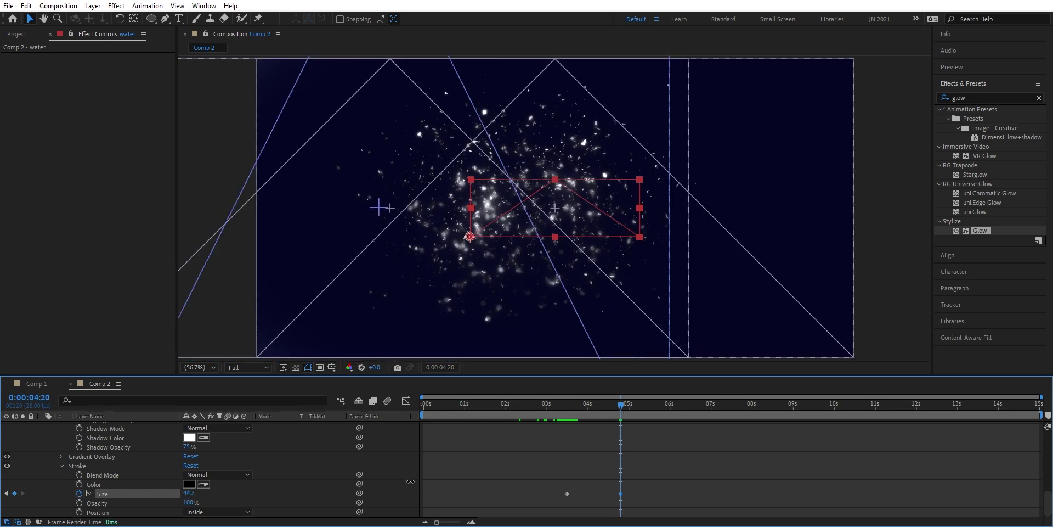
pyautogui.moveTo(413, 481); pyautogui.dragTo(414, 481)
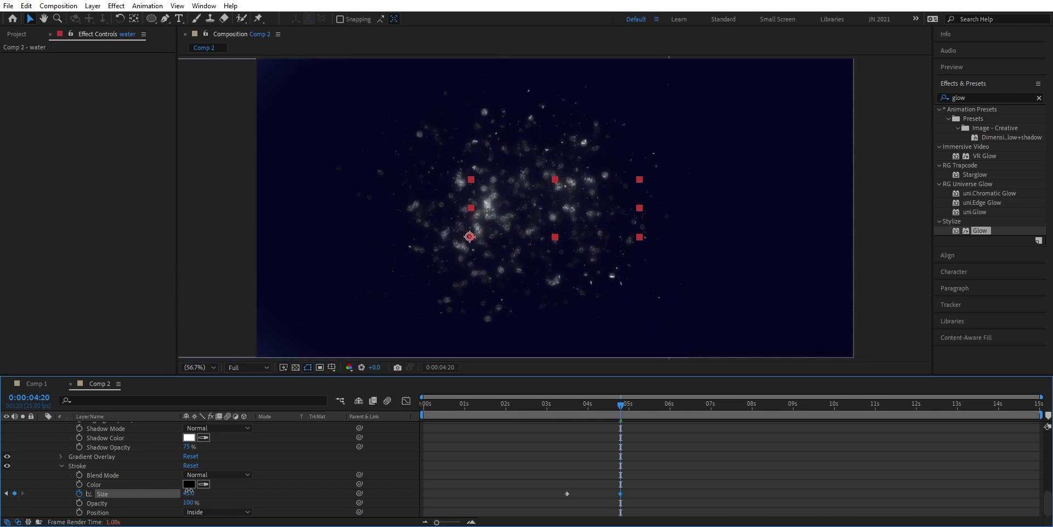
pyautogui.moveTo(188, 491); pyautogui.dragTo(245, 490)
pyautogui.moveTo(621, 409); pyautogui.dragTo(598, 409)
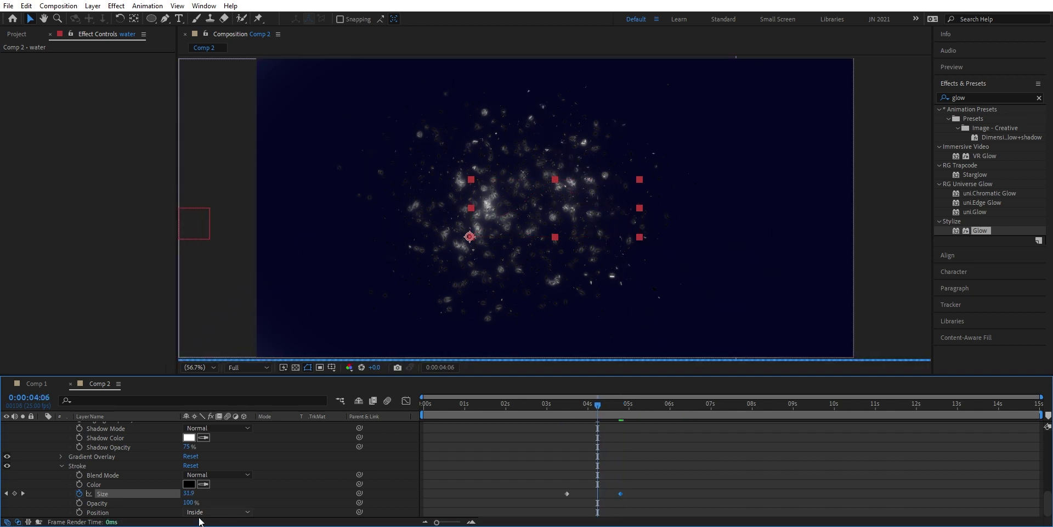
pyautogui.moveTo(597, 406); pyautogui.dragTo(488, 413)
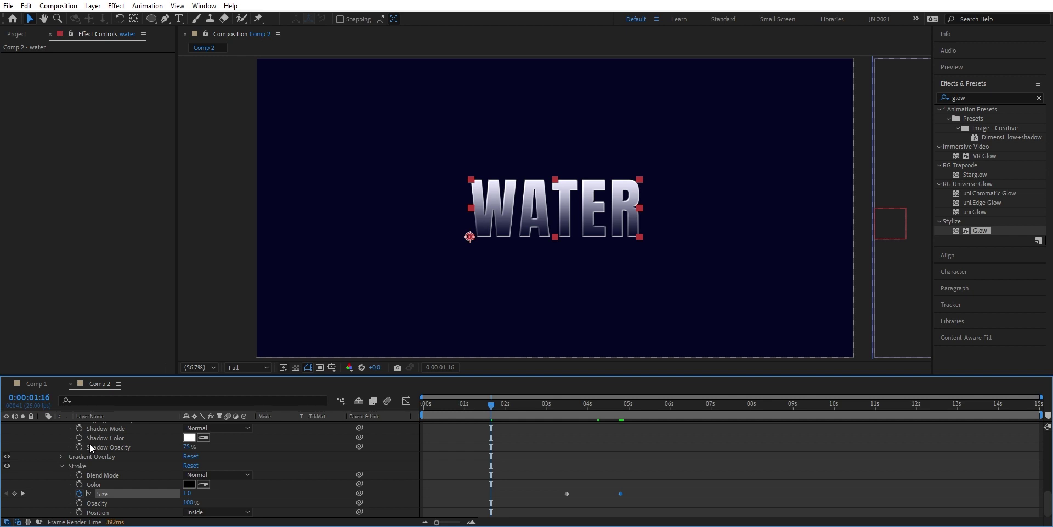
# Collapse the water layer's properties and apply the Simple Choker effect to the layer
pyautogui.scroll(4, 114, 446)
pyautogui.scroll(4, 114, 448)
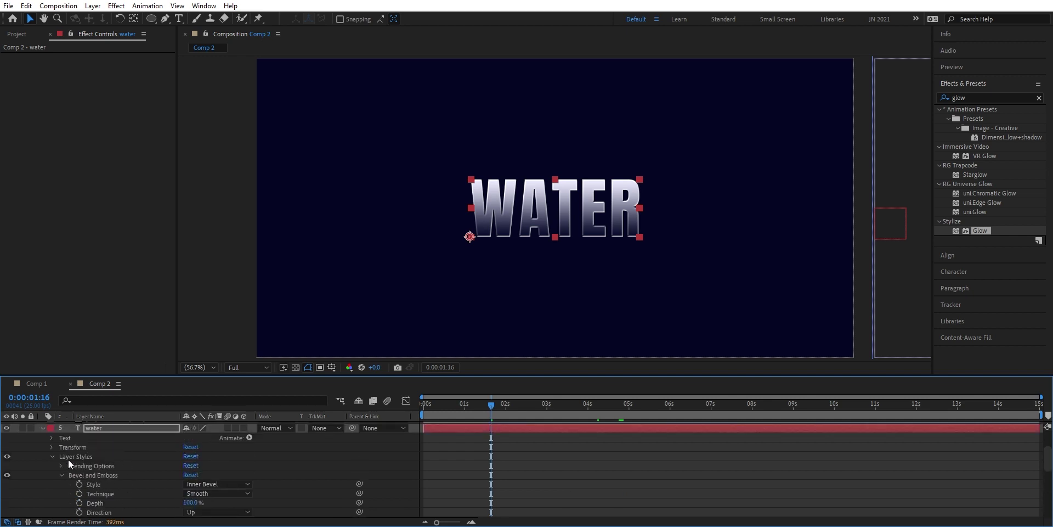
pyautogui.click(42, 428)
pyautogui.click(102, 482)
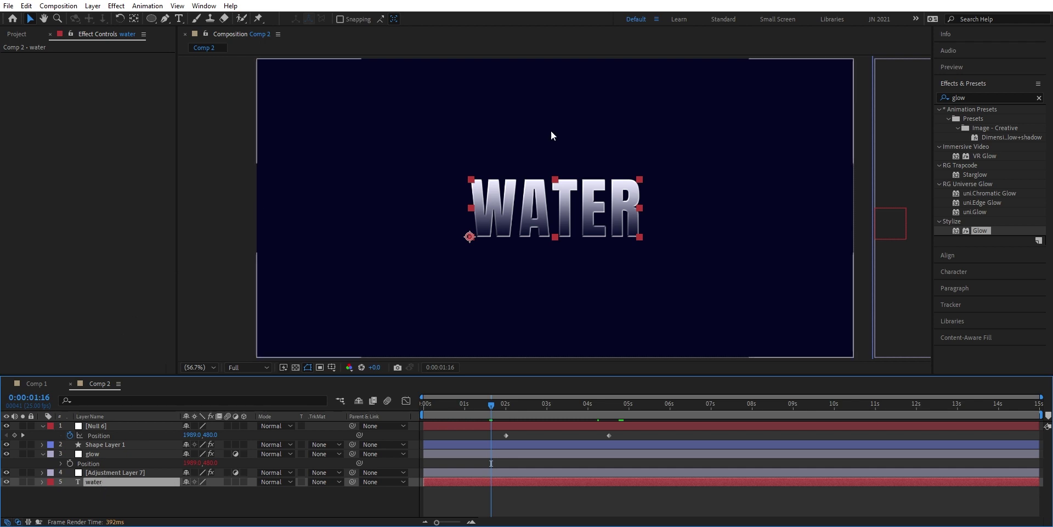
pyautogui.click(1040, 98)
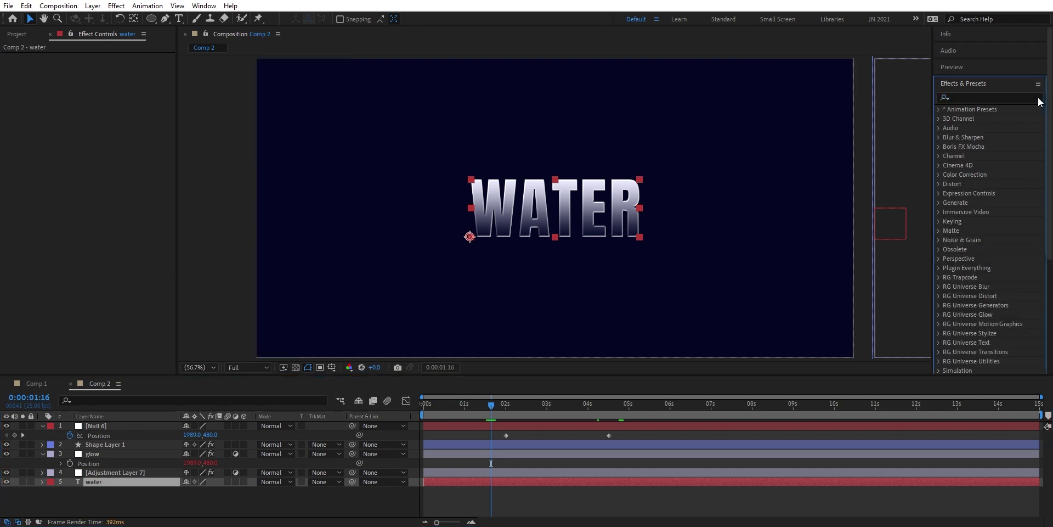
pyautogui.click(1017, 98)
pyautogui.write('simp')
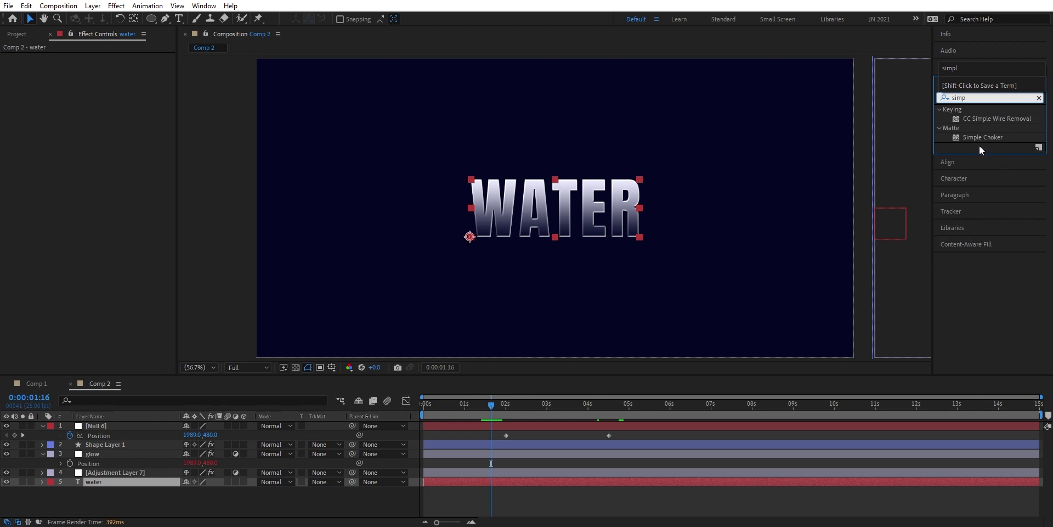
pyautogui.moveTo(981, 138); pyautogui.dragTo(160, 483)
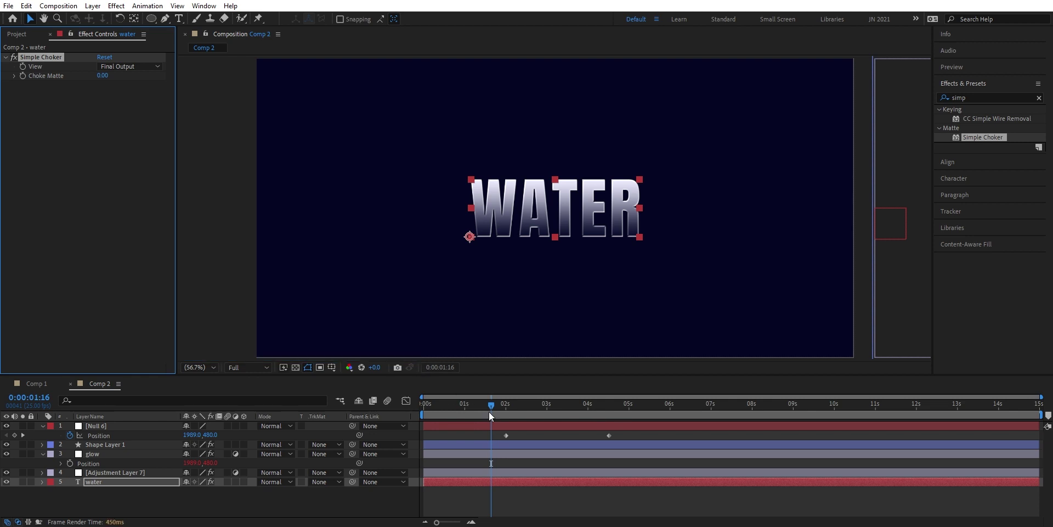
# Reveal the water layer's keyframes and start keyframing Simple Choker's Choke Matte at 0:00:03:08 with a value of 0
pyautogui.moveTo(491, 407); pyautogui.dragTo(504, 407)
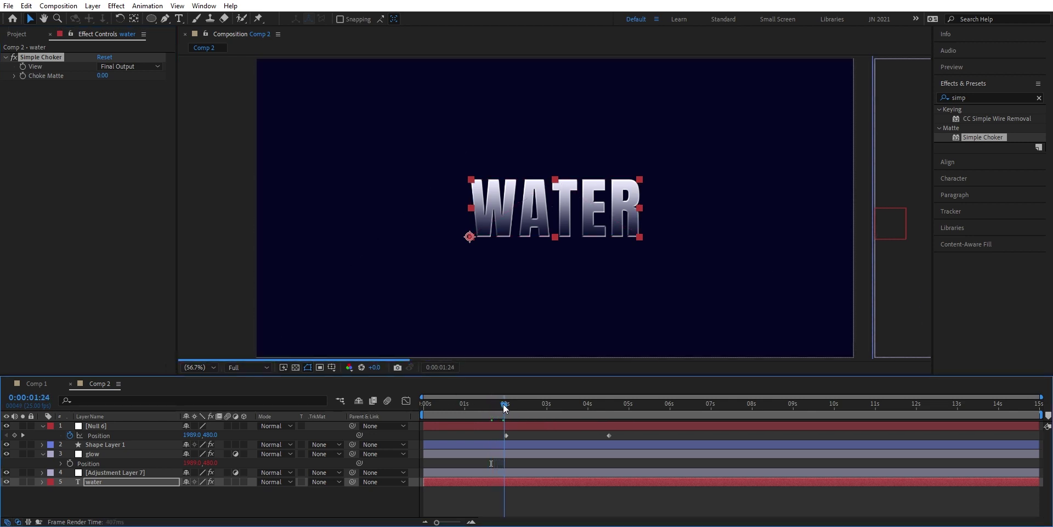
pyautogui.click(96, 481)
pyautogui.press('u')
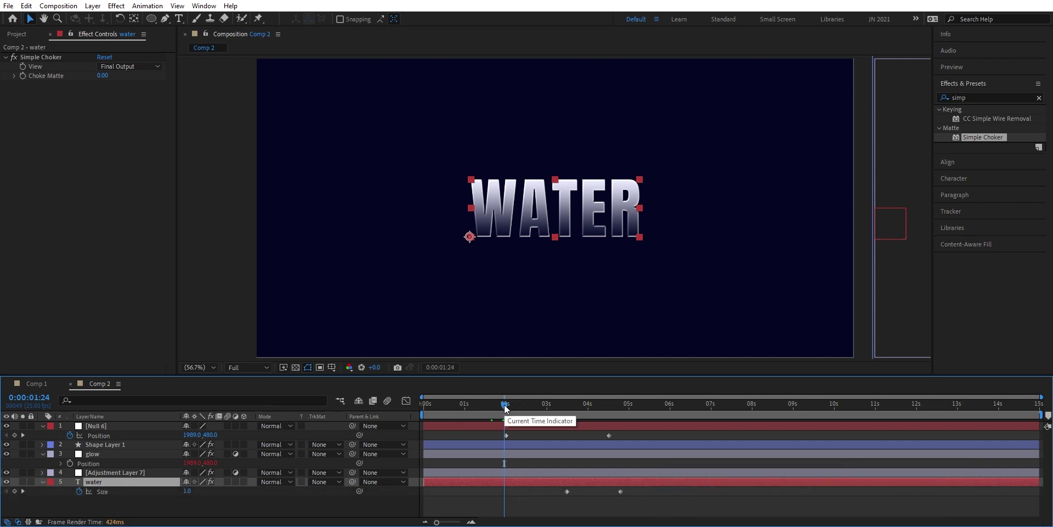
pyautogui.moveTo(506, 407); pyautogui.dragTo(561, 406)
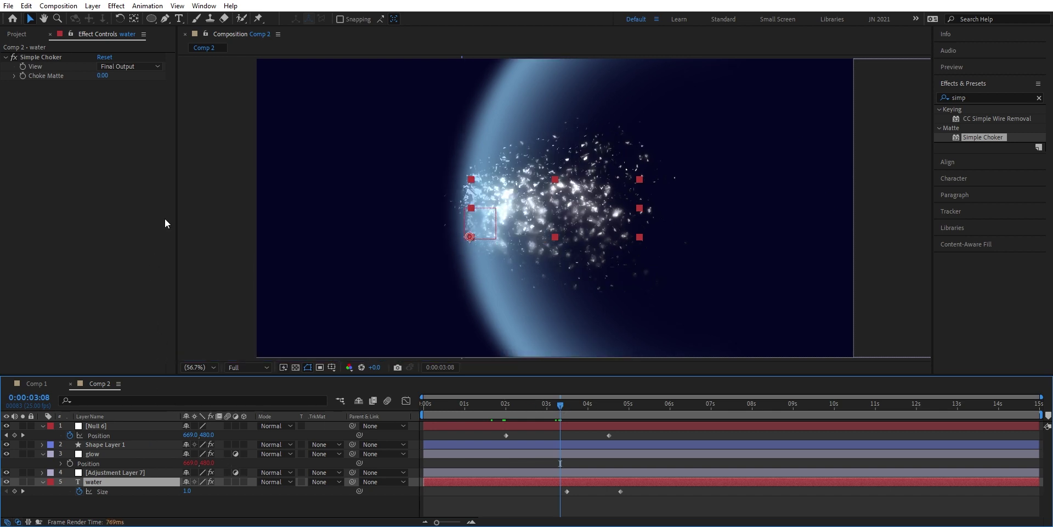
pyautogui.click(22, 76)
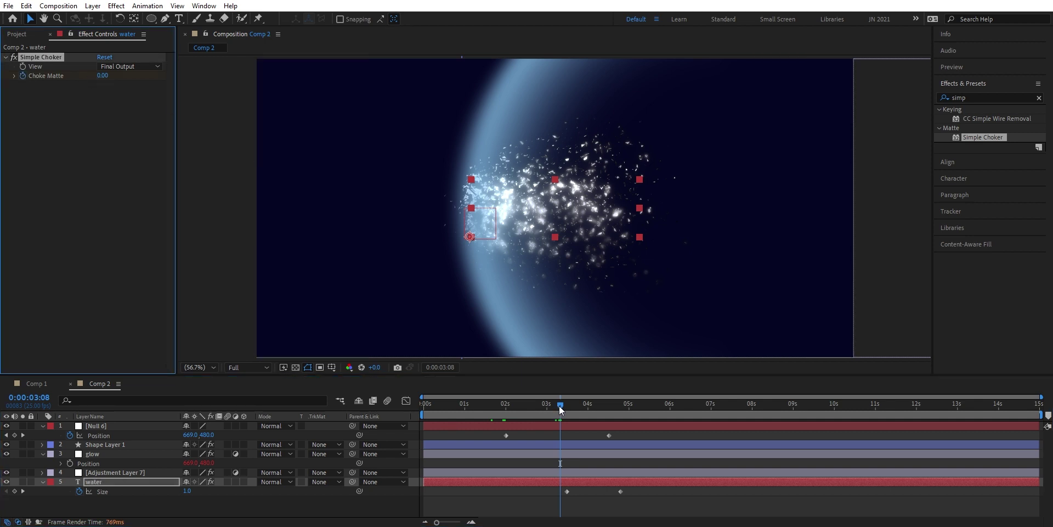
# Set the water layer's Choke Matte to 100 at 0:00:04:20 and preview the animation from the start
pyautogui.moveTo(560, 406); pyautogui.dragTo(621, 404)
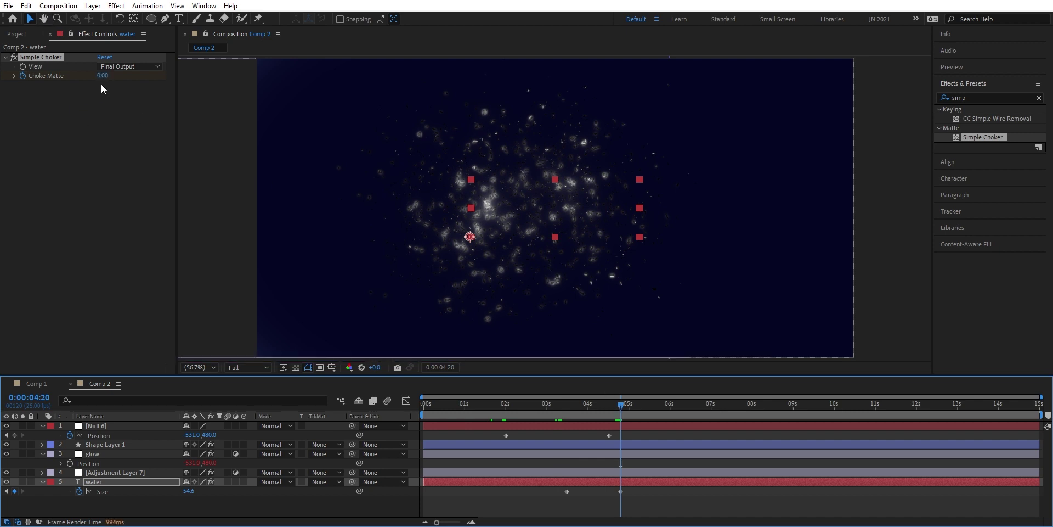
pyautogui.moveTo(103, 79); pyautogui.dragTo(414, 85)
pyautogui.moveTo(682, 124); pyautogui.dragTo(788, 144)
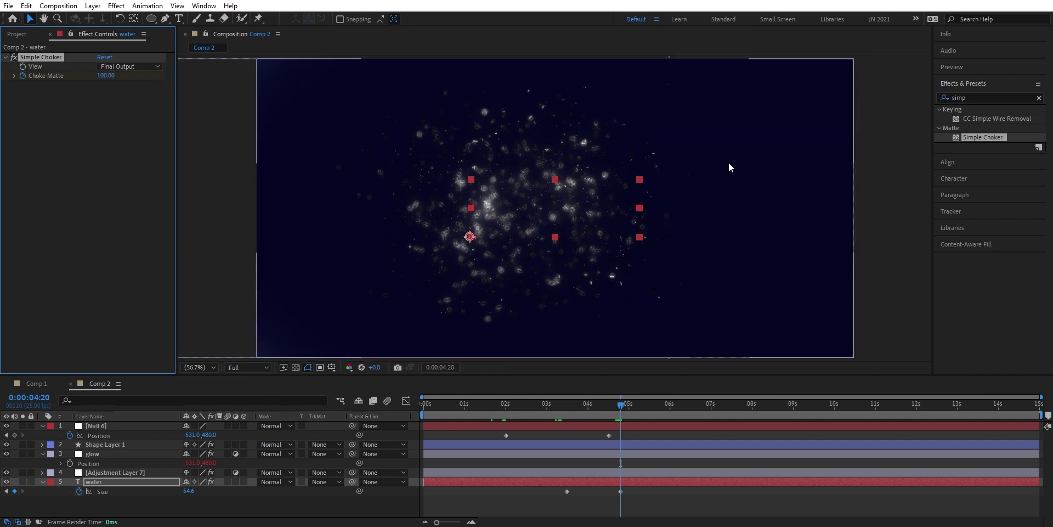
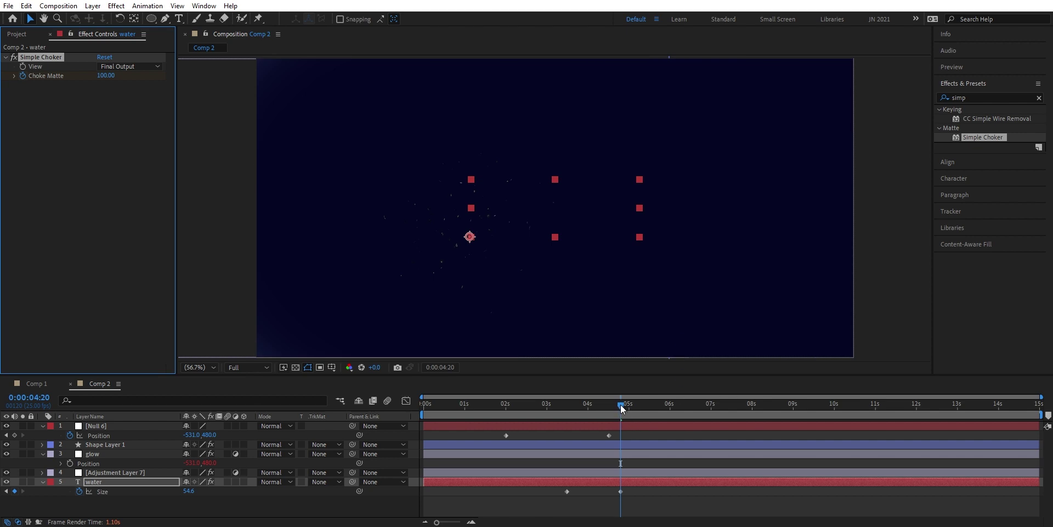
pyautogui.moveTo(623, 408); pyautogui.dragTo(423, 404)
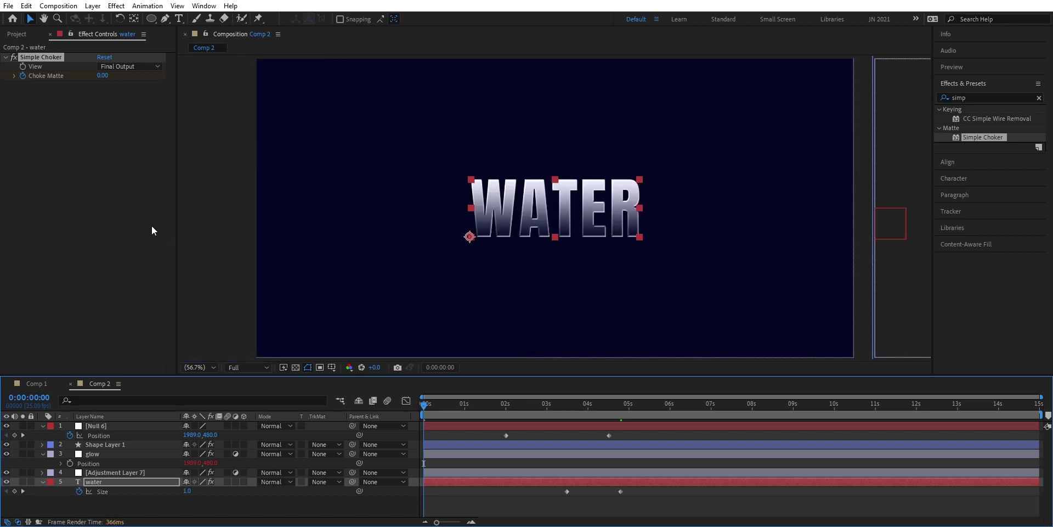
pyautogui.press('space')
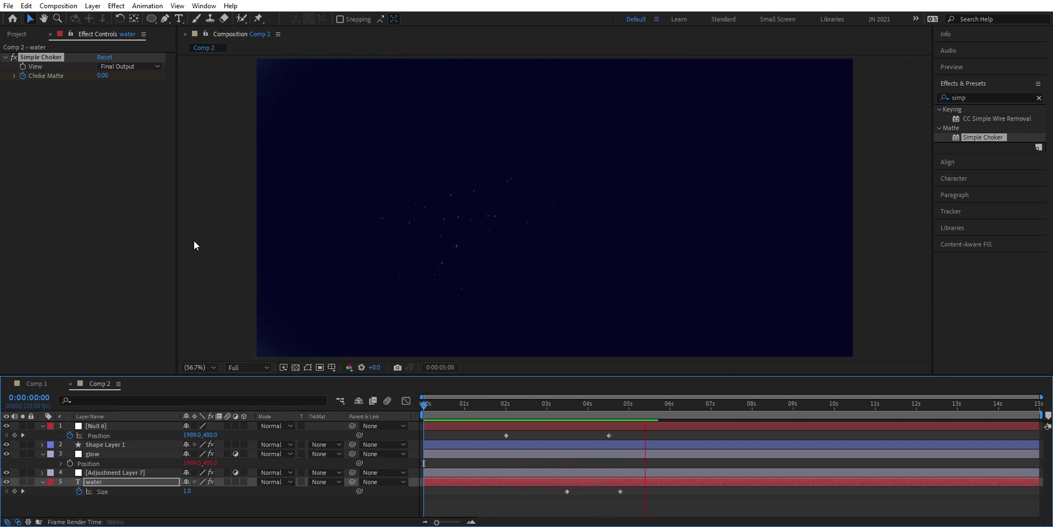
# Add a 100% Opacity keyframe to the water layer at 0:00:04:13
pyautogui.moveTo(660, 405); pyautogui.dragTo(608, 396)
pyautogui.click(149, 482)
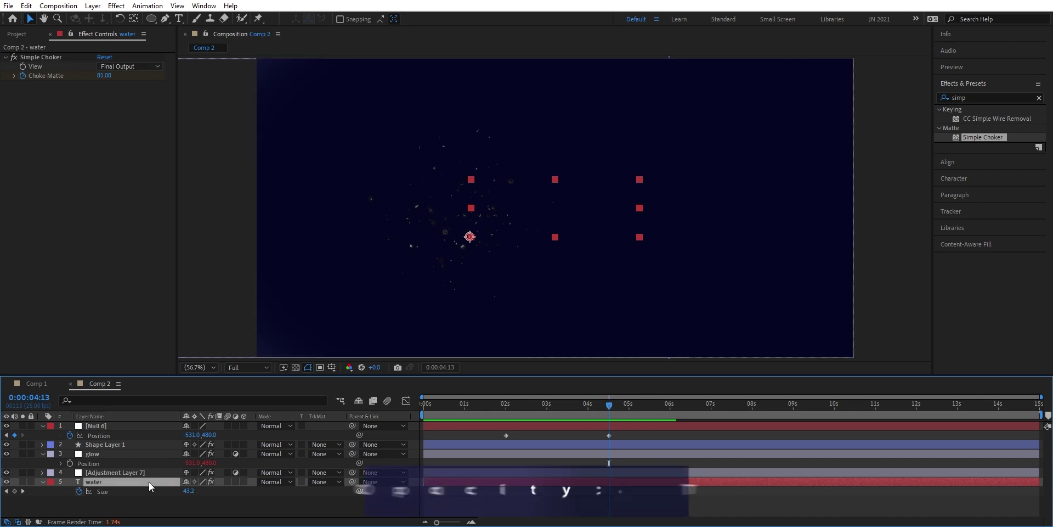
pyautogui.press('t')
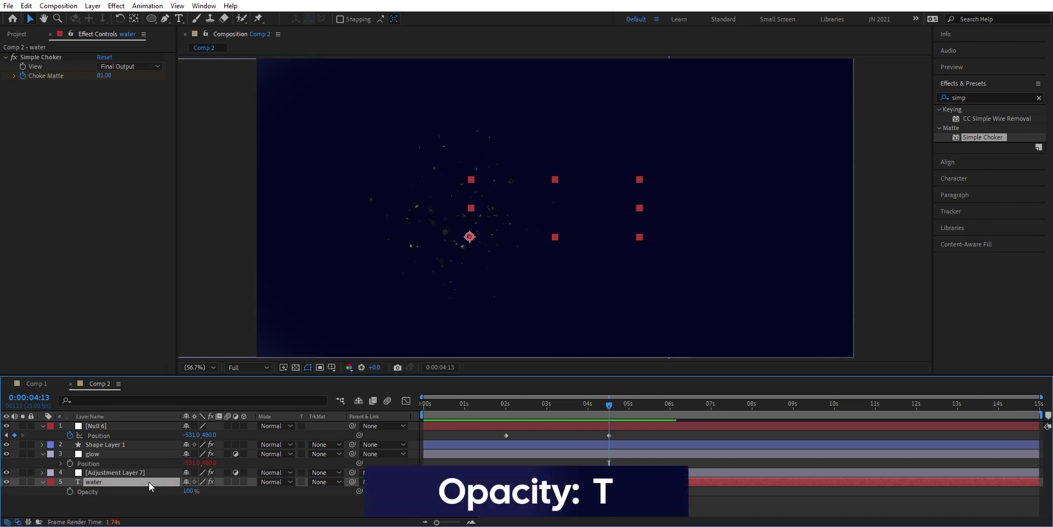
pyautogui.click(70, 492)
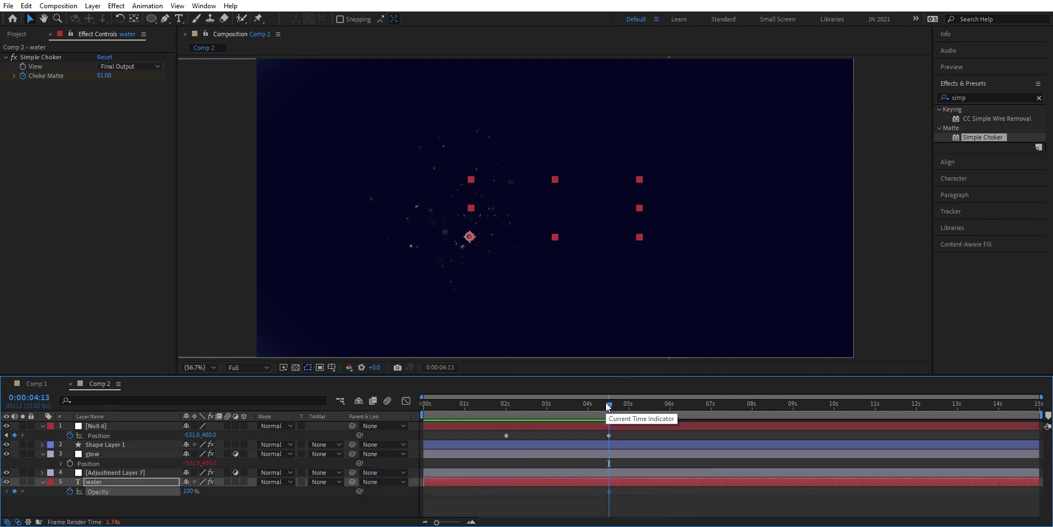
# Lower the water layer's Opacity at 0:00:05:05 to fade the fragments out, and preview the animation from the start
pyautogui.moveTo(609, 407); pyautogui.dragTo(637, 408)
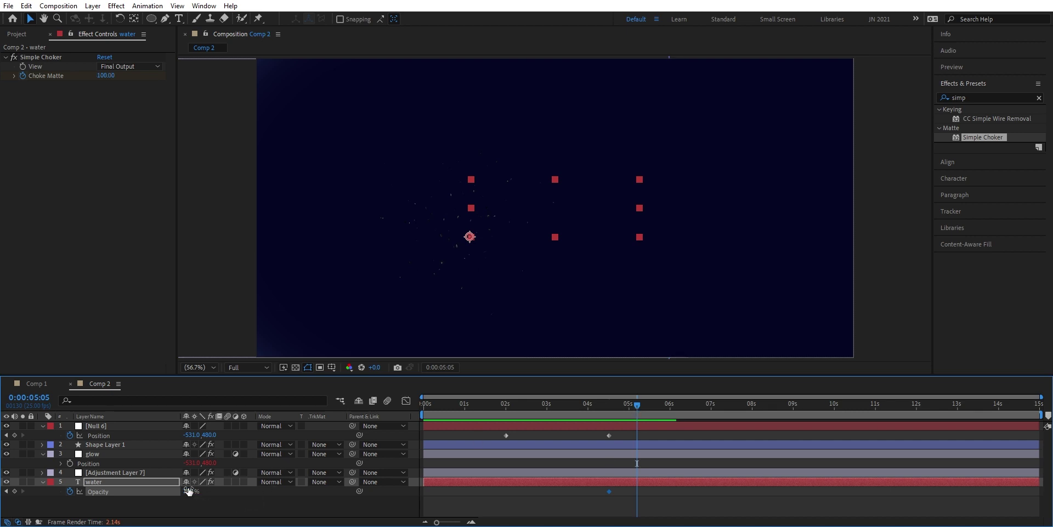
pyautogui.moveTo(188, 490); pyautogui.dragTo(165, 490)
pyautogui.click(635, 405)
pyautogui.moveTo(636, 409); pyautogui.dragTo(424, 406)
pyautogui.press('space')
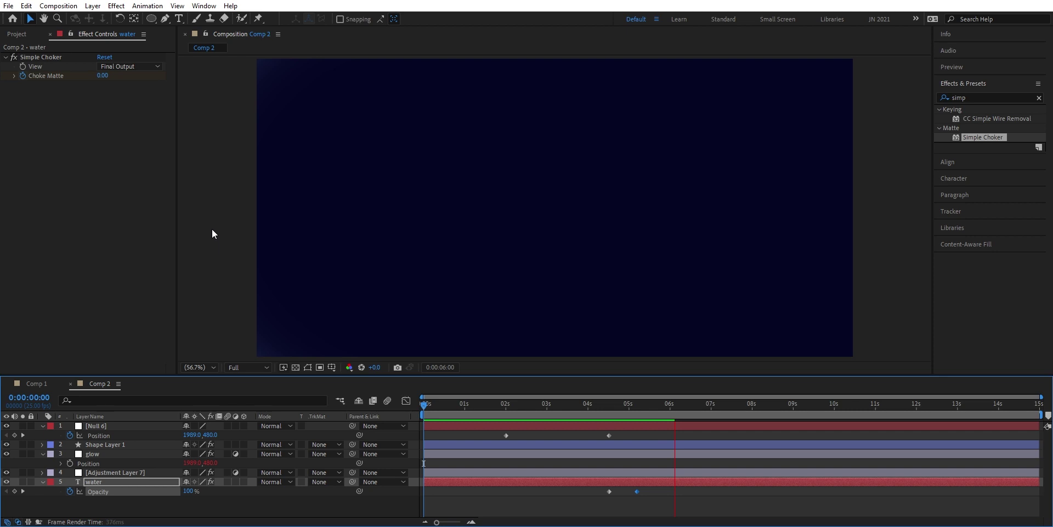
pyautogui.press('space')
pyautogui.moveTo(673, 408); pyautogui.dragTo(399, 426)
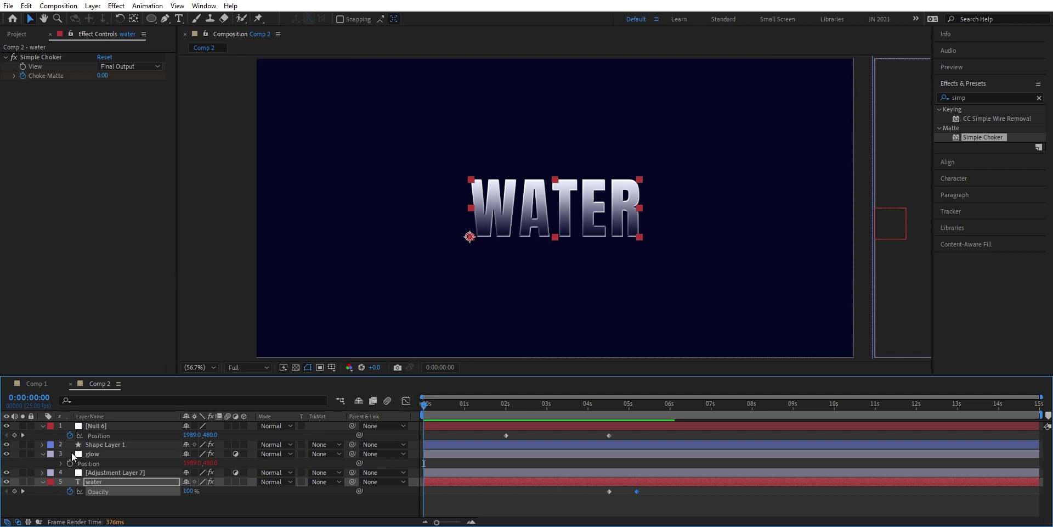
# Fade in the water layer by keyframing its Opacity at 100% at 0:00:00:23 and 0% at 0:00:00:00
pyautogui.click(107, 484)
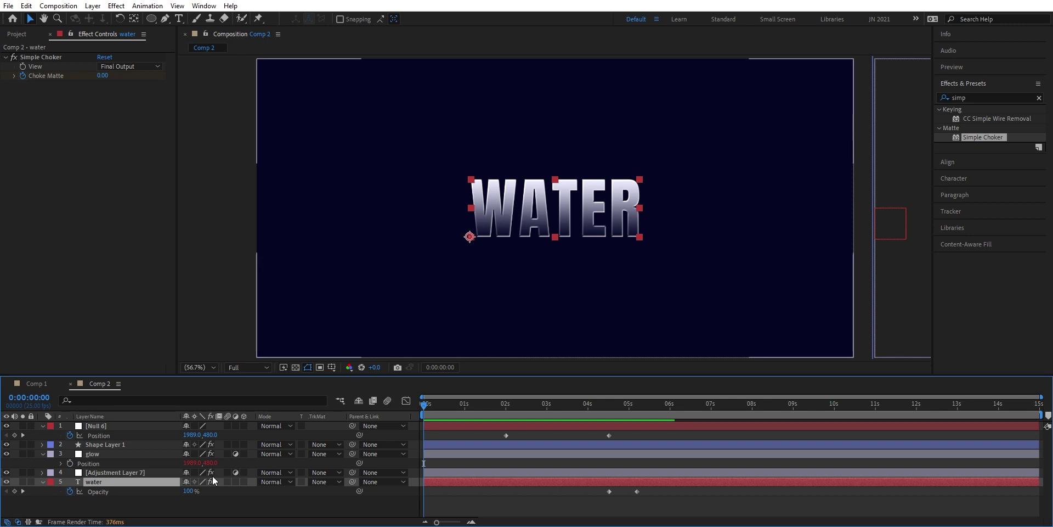
pyautogui.moveTo(424, 406); pyautogui.dragTo(466, 412)
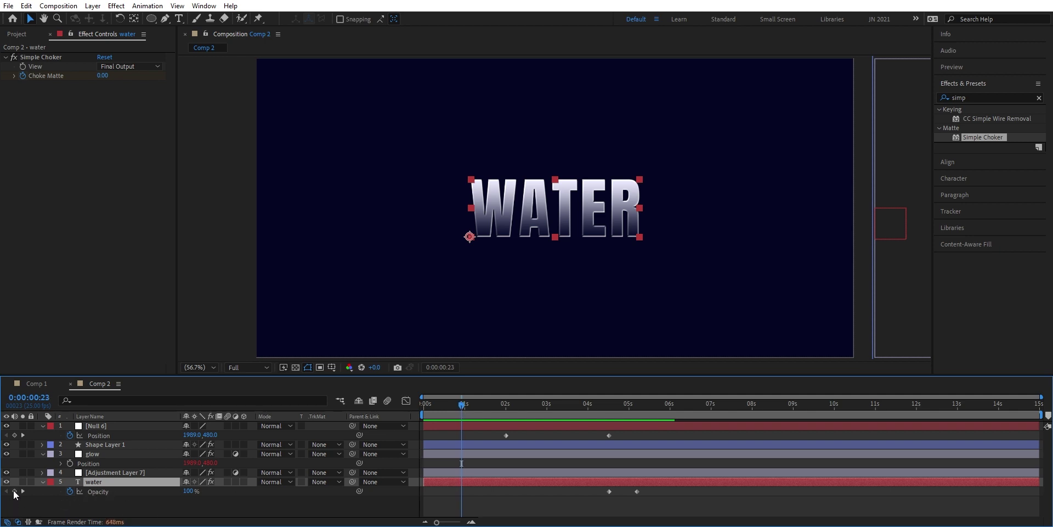
pyautogui.click(14, 491)
pyautogui.press('Home')
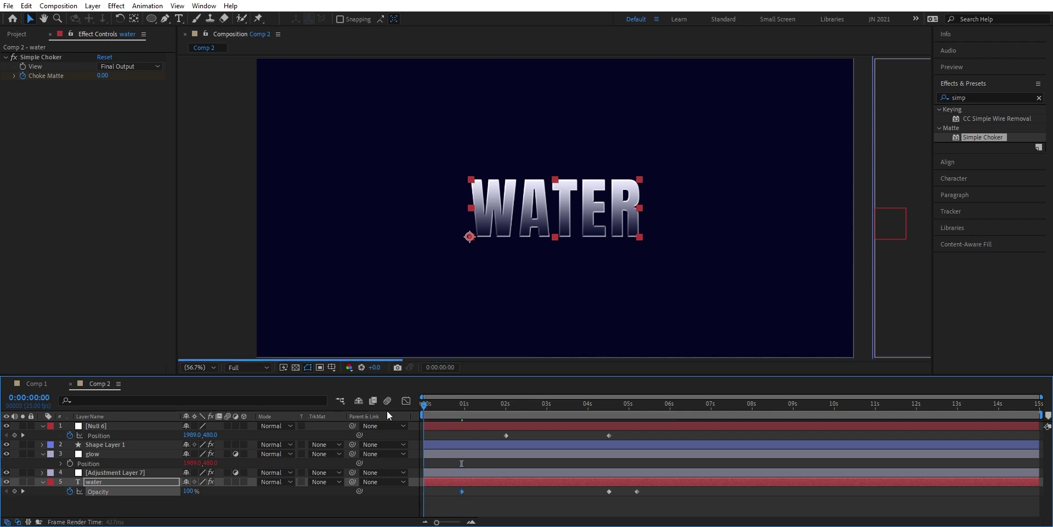
pyautogui.click(188, 491)
pyautogui.write('0')
pyautogui.press('Return')
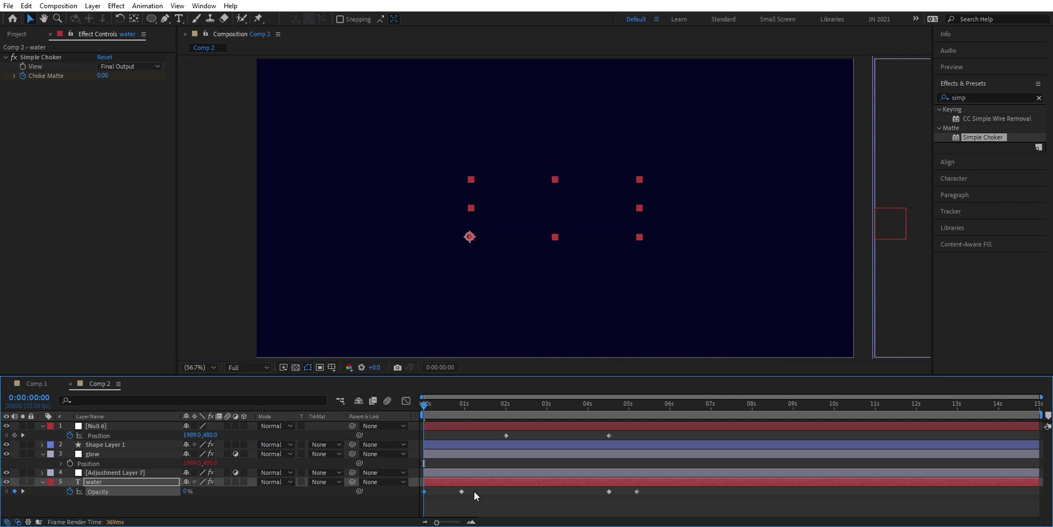
# Apply Easy Ease to the water layer's first two Opacity keyframes and preview the animation from the start
pyautogui.moveTo(471, 488); pyautogui.dragTo(416, 501)
pyautogui.press('F9')
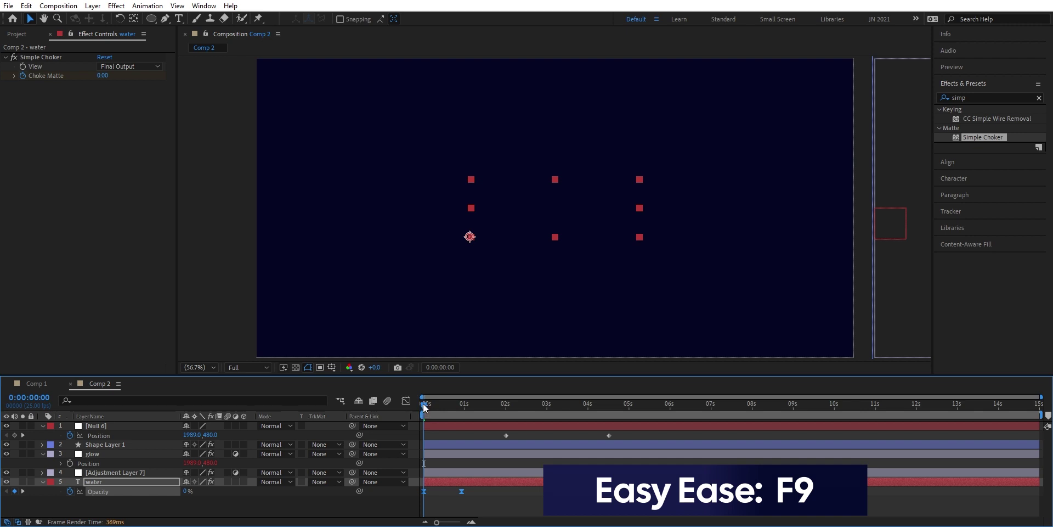
pyautogui.press('space')
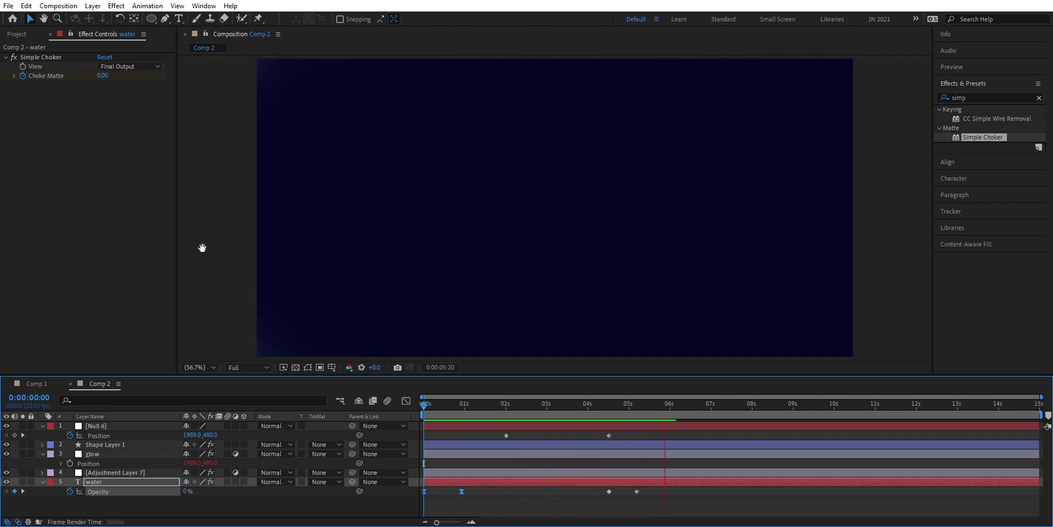
pyautogui.press('space')
pyautogui.moveTo(670, 408); pyautogui.dragTo(419, 422)
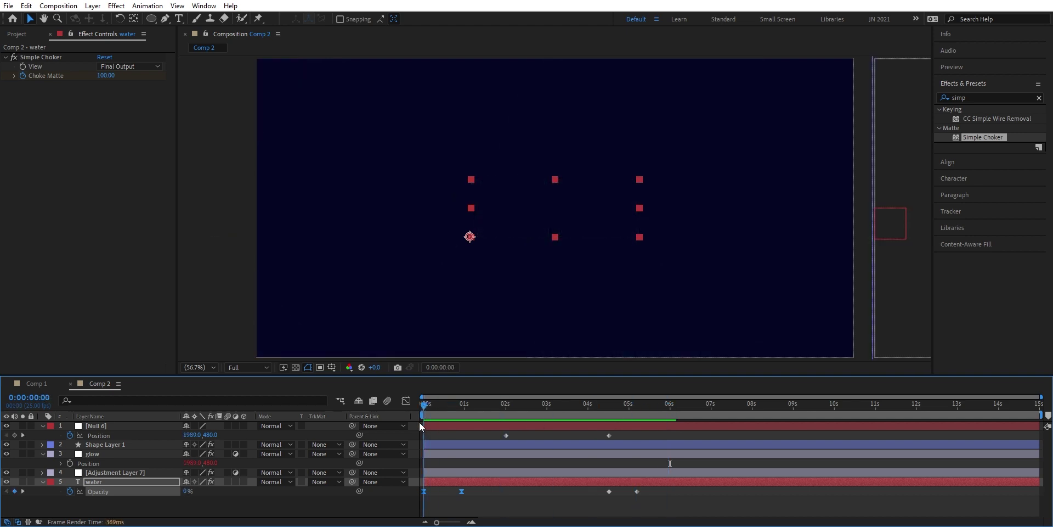
# Pre-compose all five layers of Comp 2, from Null 6 to water, into a new composition named "text"
pyautogui.click(132, 428)
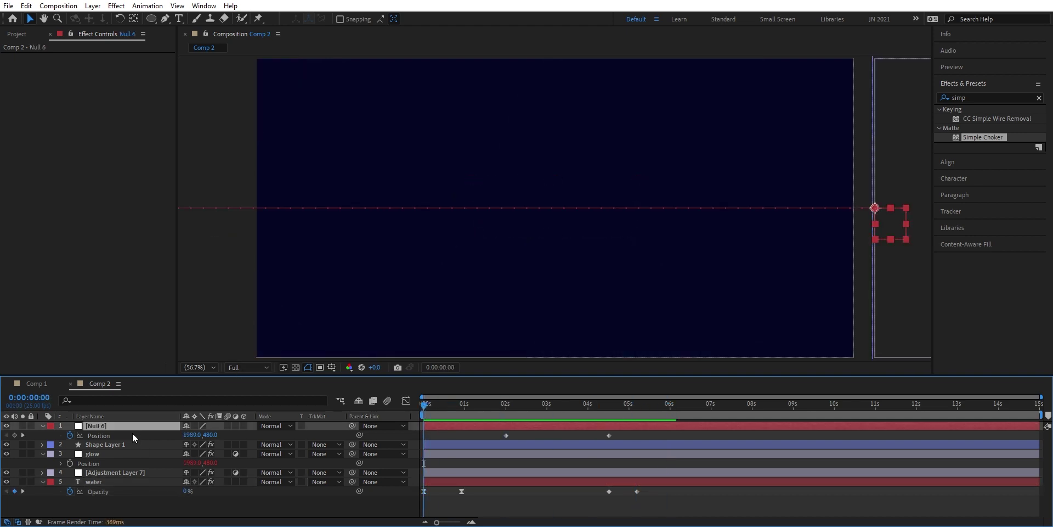
pyautogui.keyDown('shift'); pyautogui.click(135, 479); pyautogui.keyUp('shift')
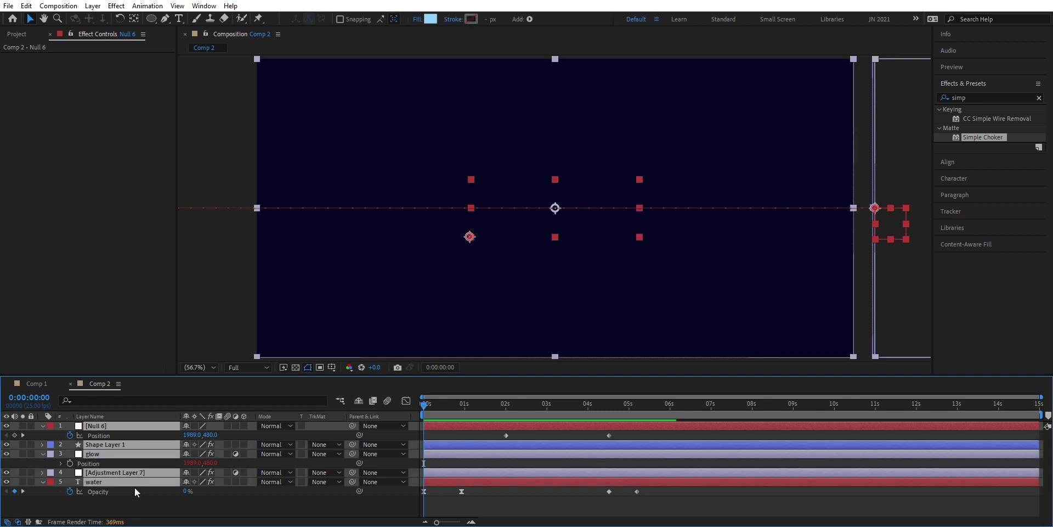
pyautogui.click(96, 7)
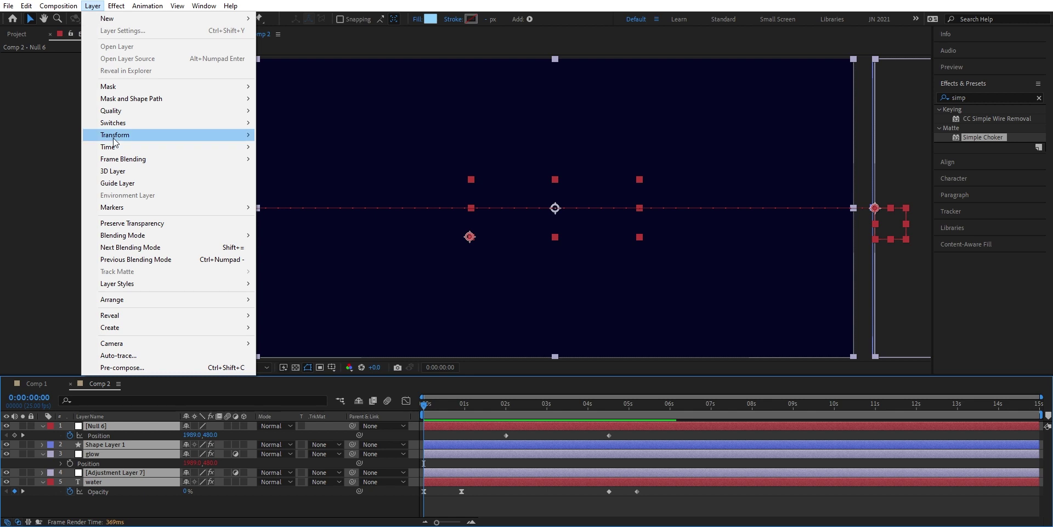
pyautogui.click(121, 367)
pyautogui.write('text')
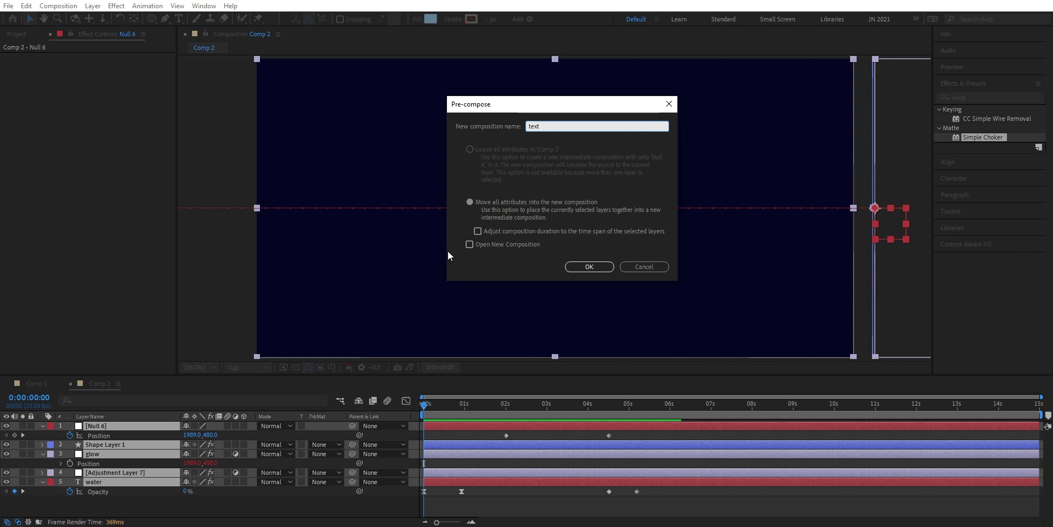
pyautogui.click(587, 267)
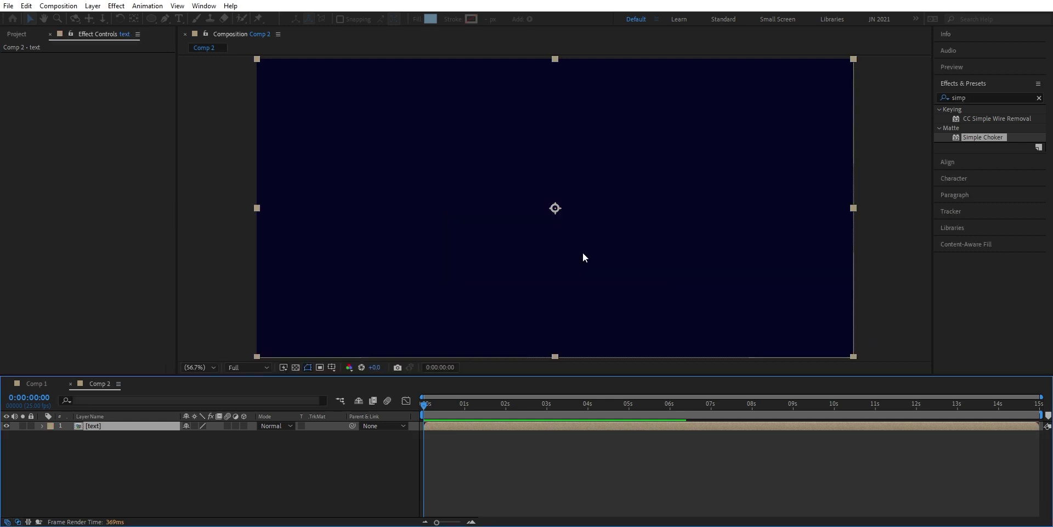
# Add the "water bubles" composition beneath the text layer in Comp 2 as the background and preview the result
pyautogui.click(17, 34)
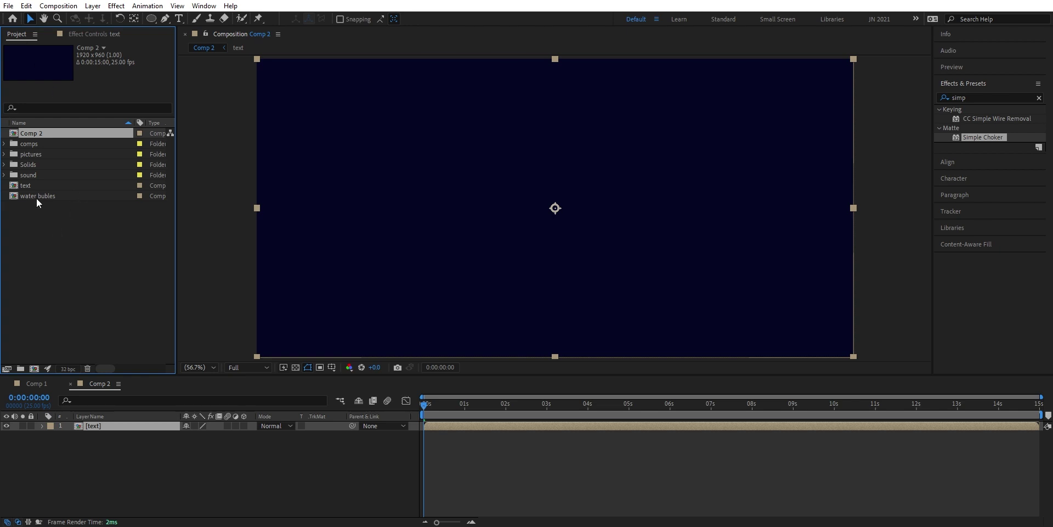
pyautogui.moveTo(36, 196); pyautogui.dragTo(80, 434)
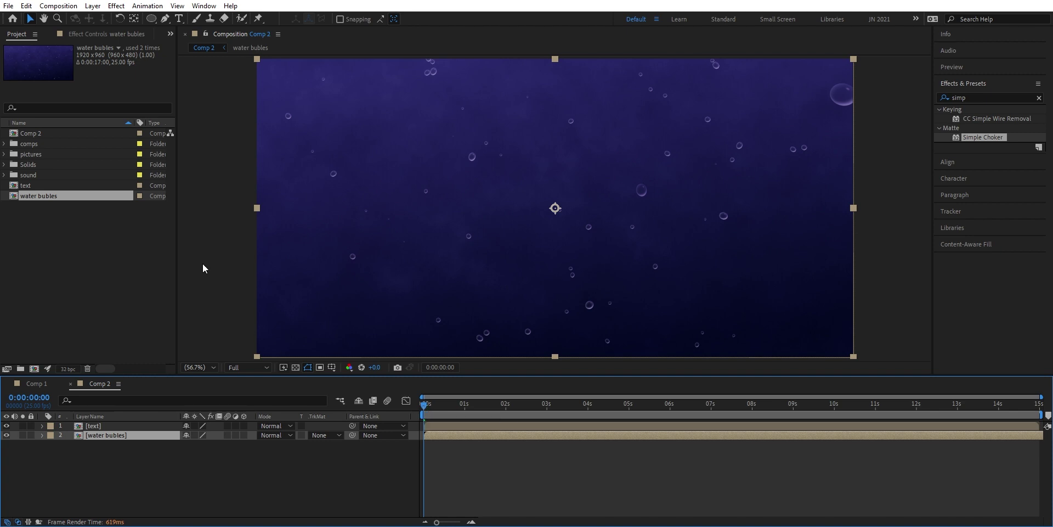
pyautogui.press('space')
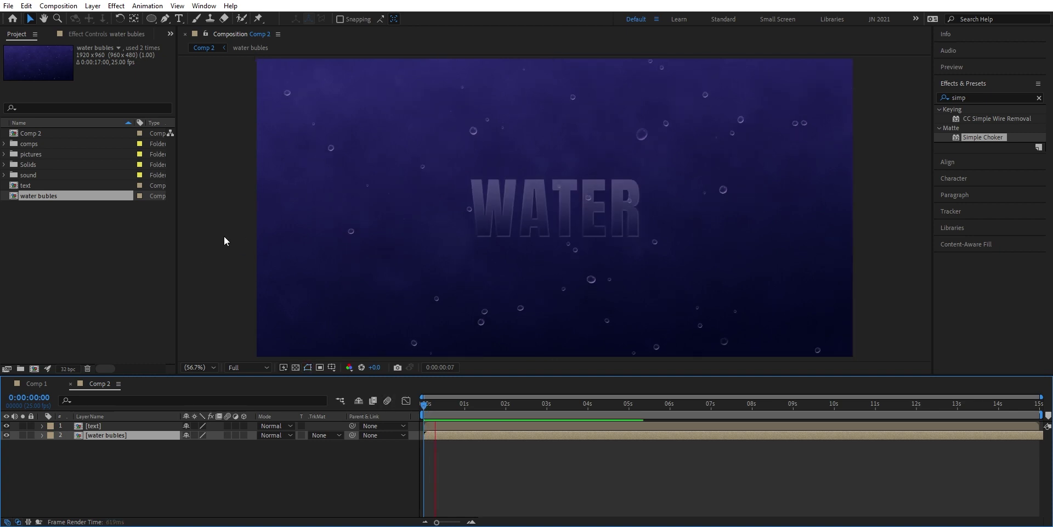